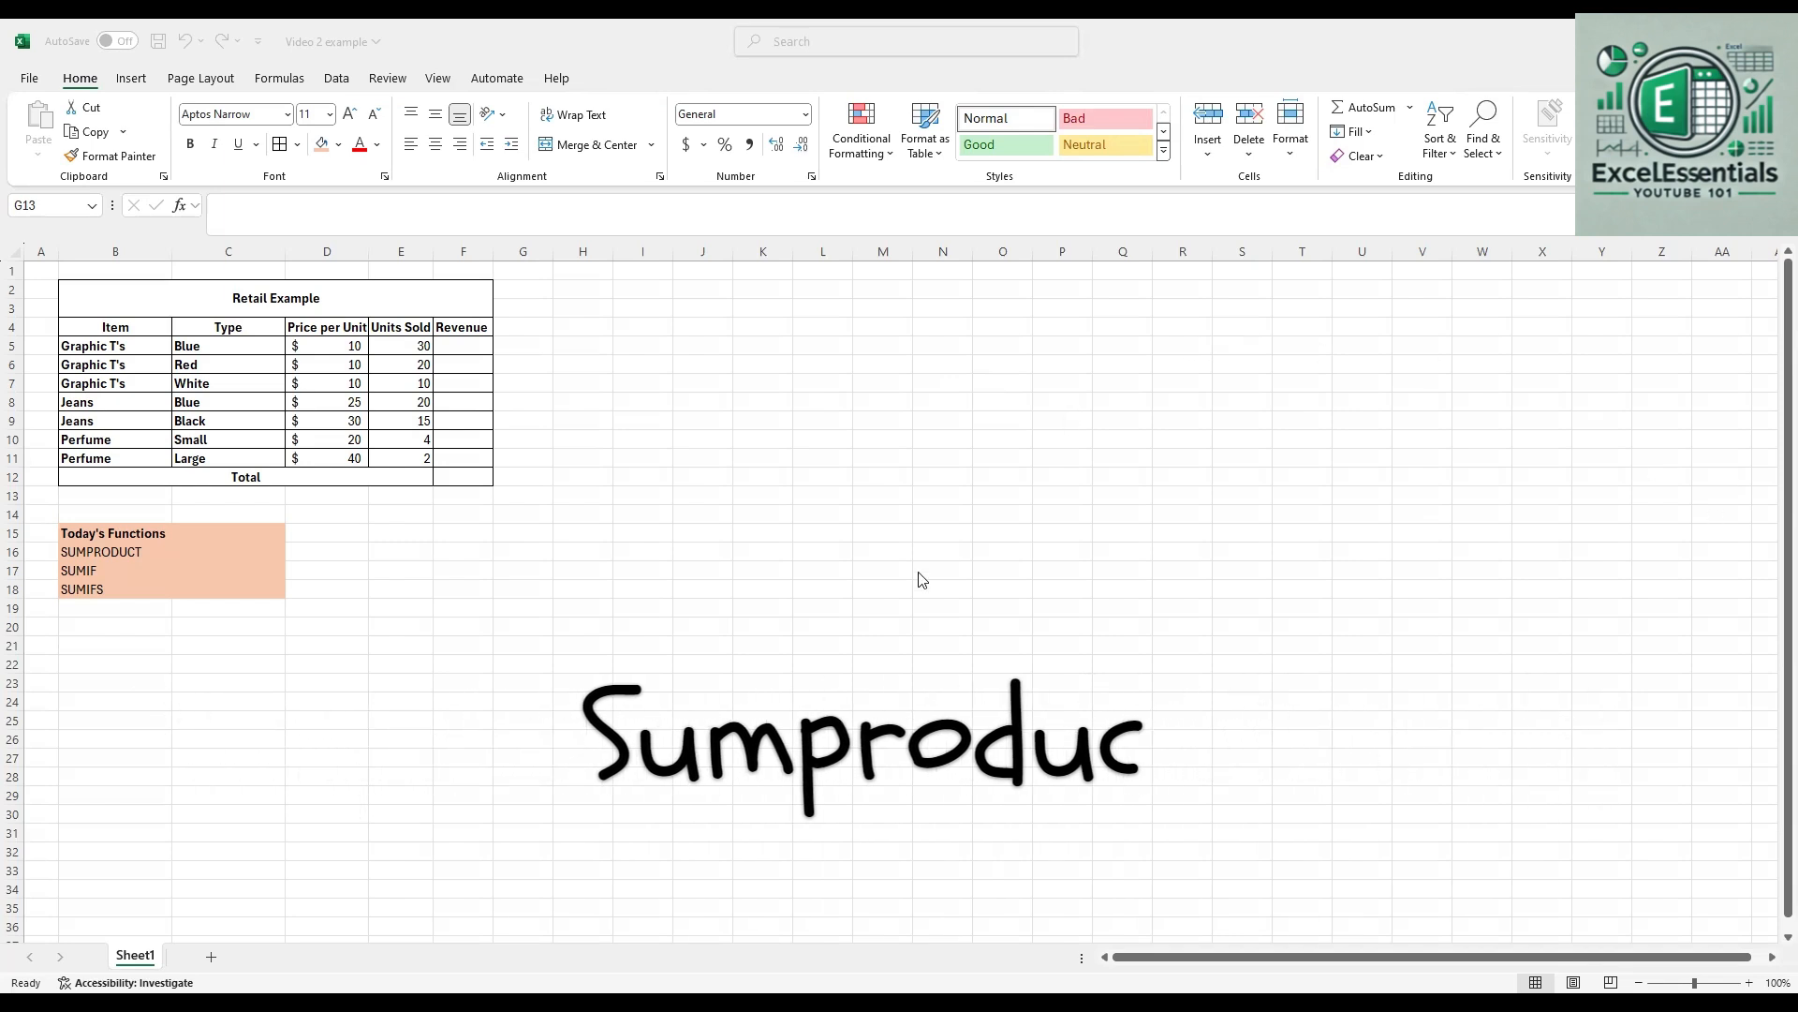
Step: Examine the Retail Example table's title and its Item, Type, Price per Unit, Units Sold and Revenue columns
left_click(207, 303)
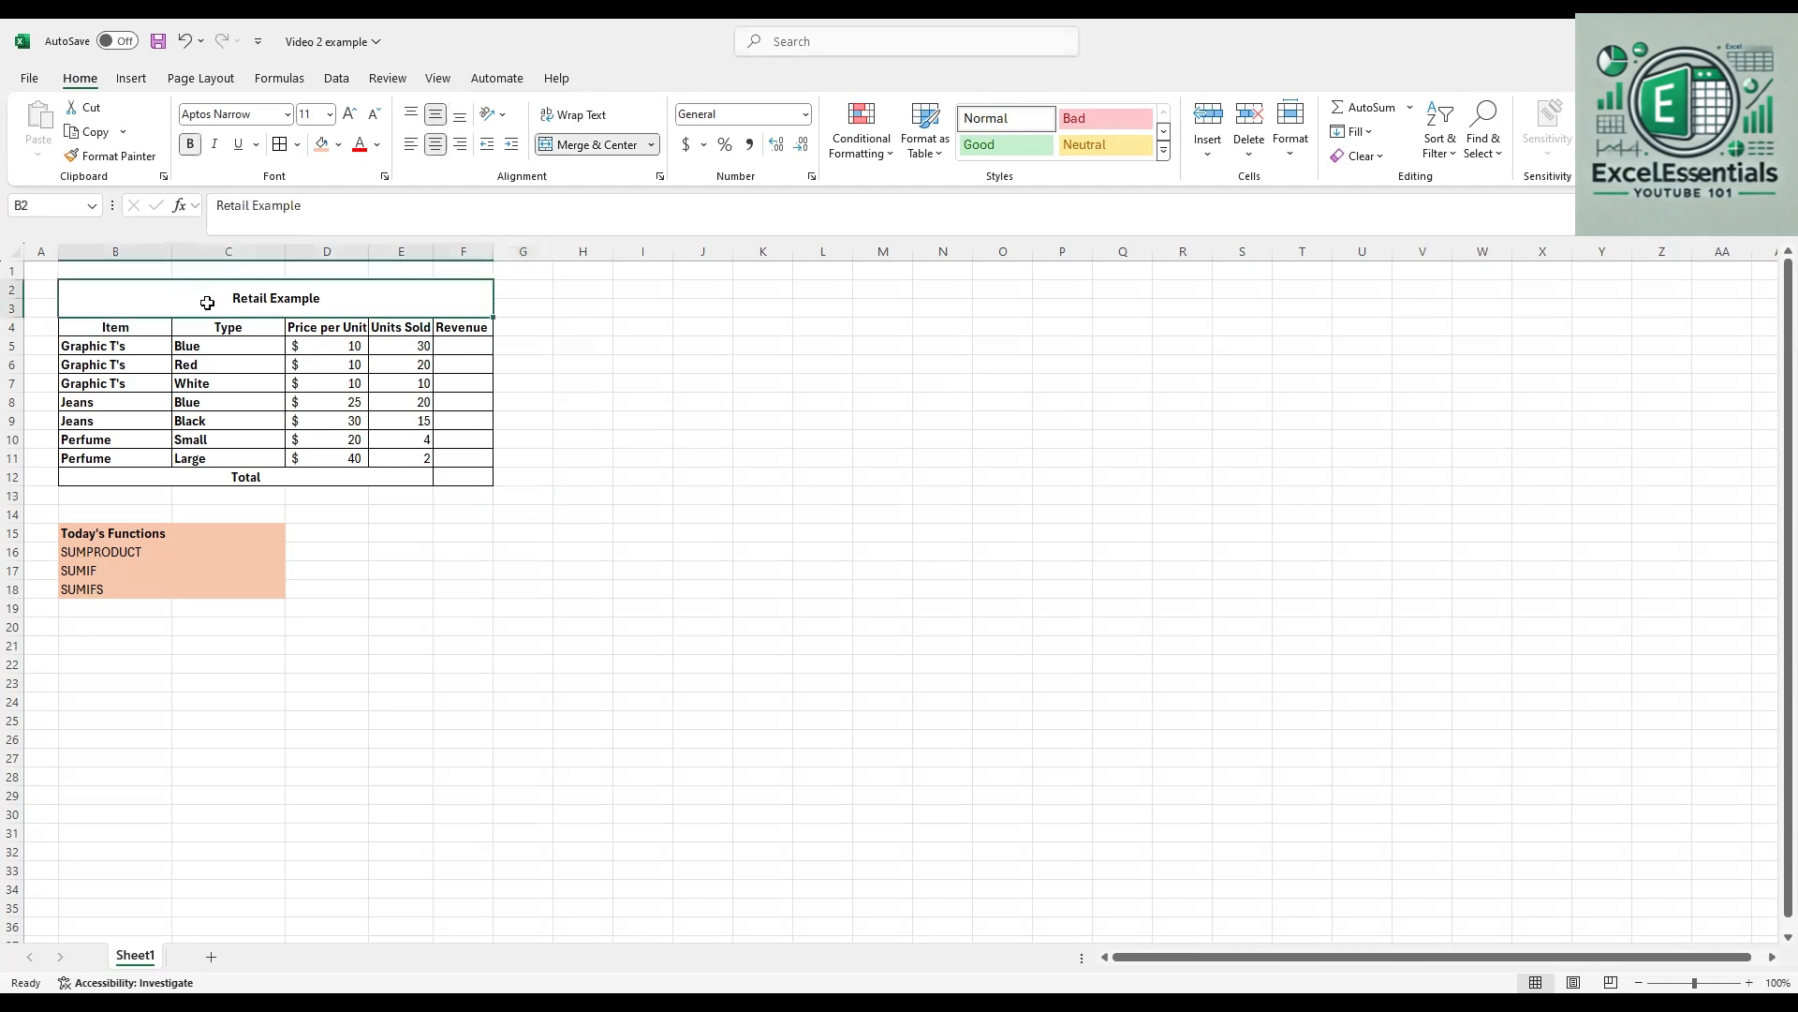
left_click(129, 328)
left_click_drag(123, 351, 115, 453)
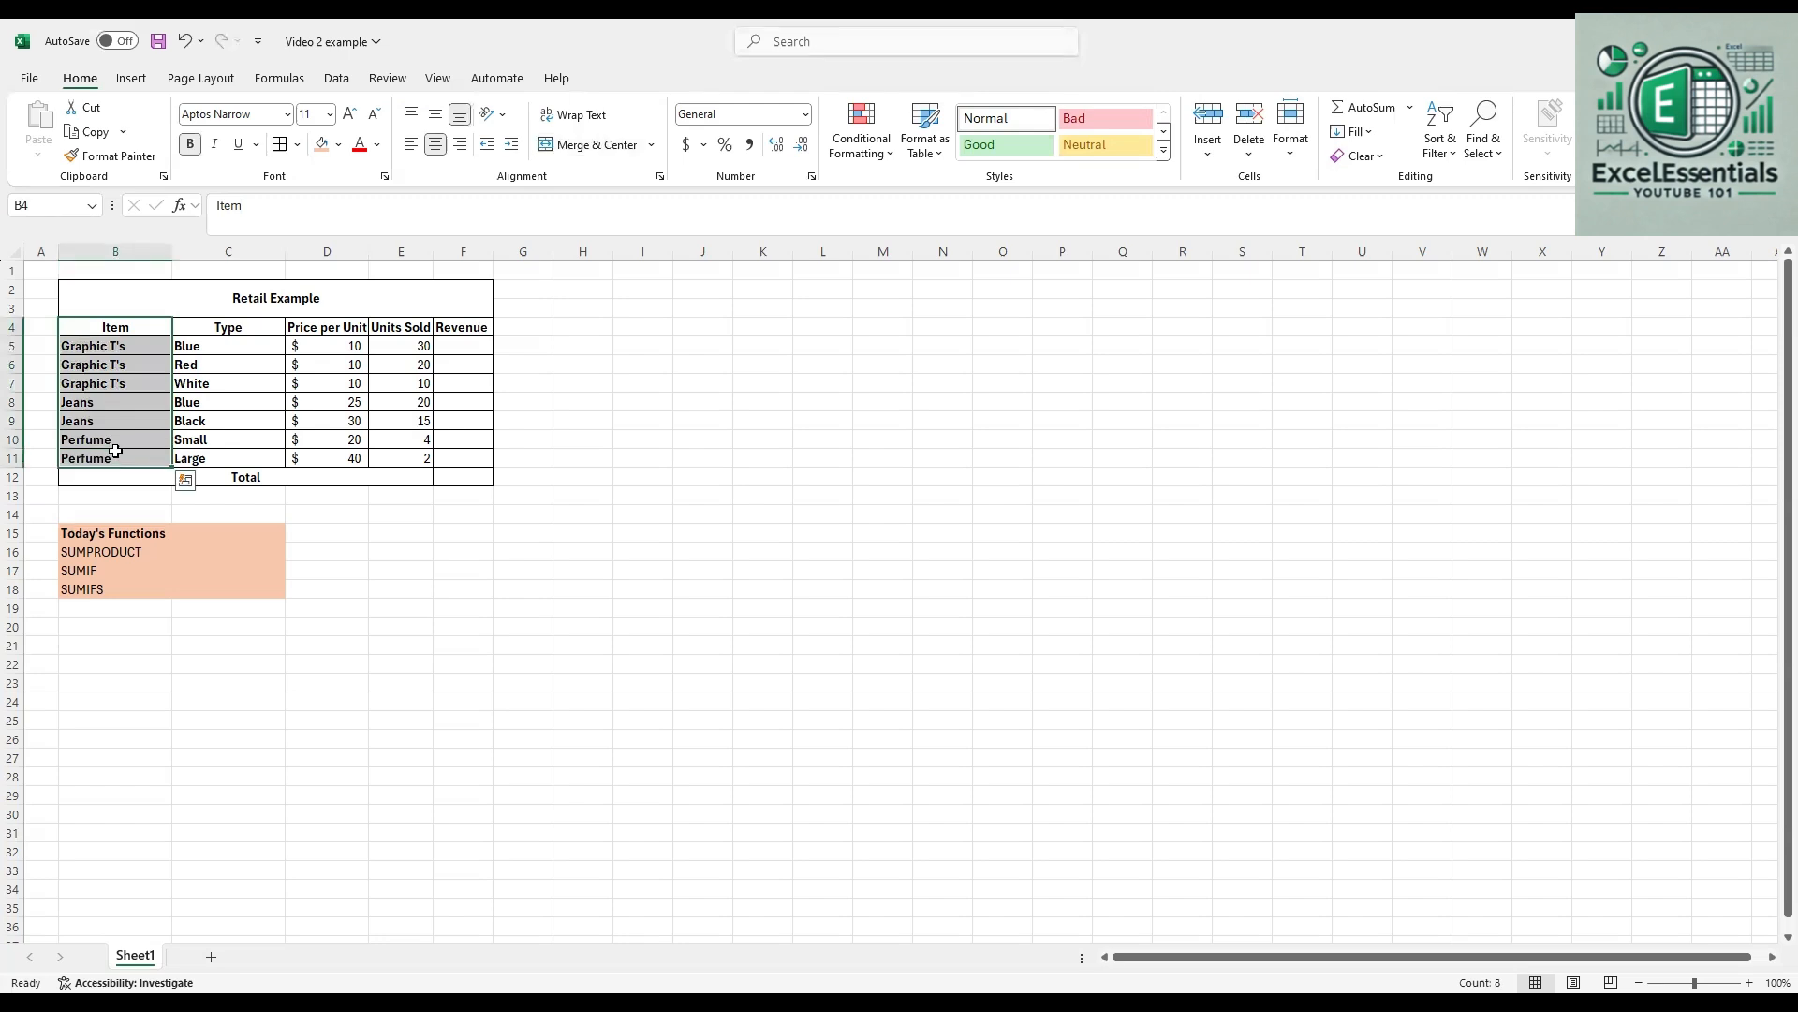
left_click_drag(217, 334, 227, 454)
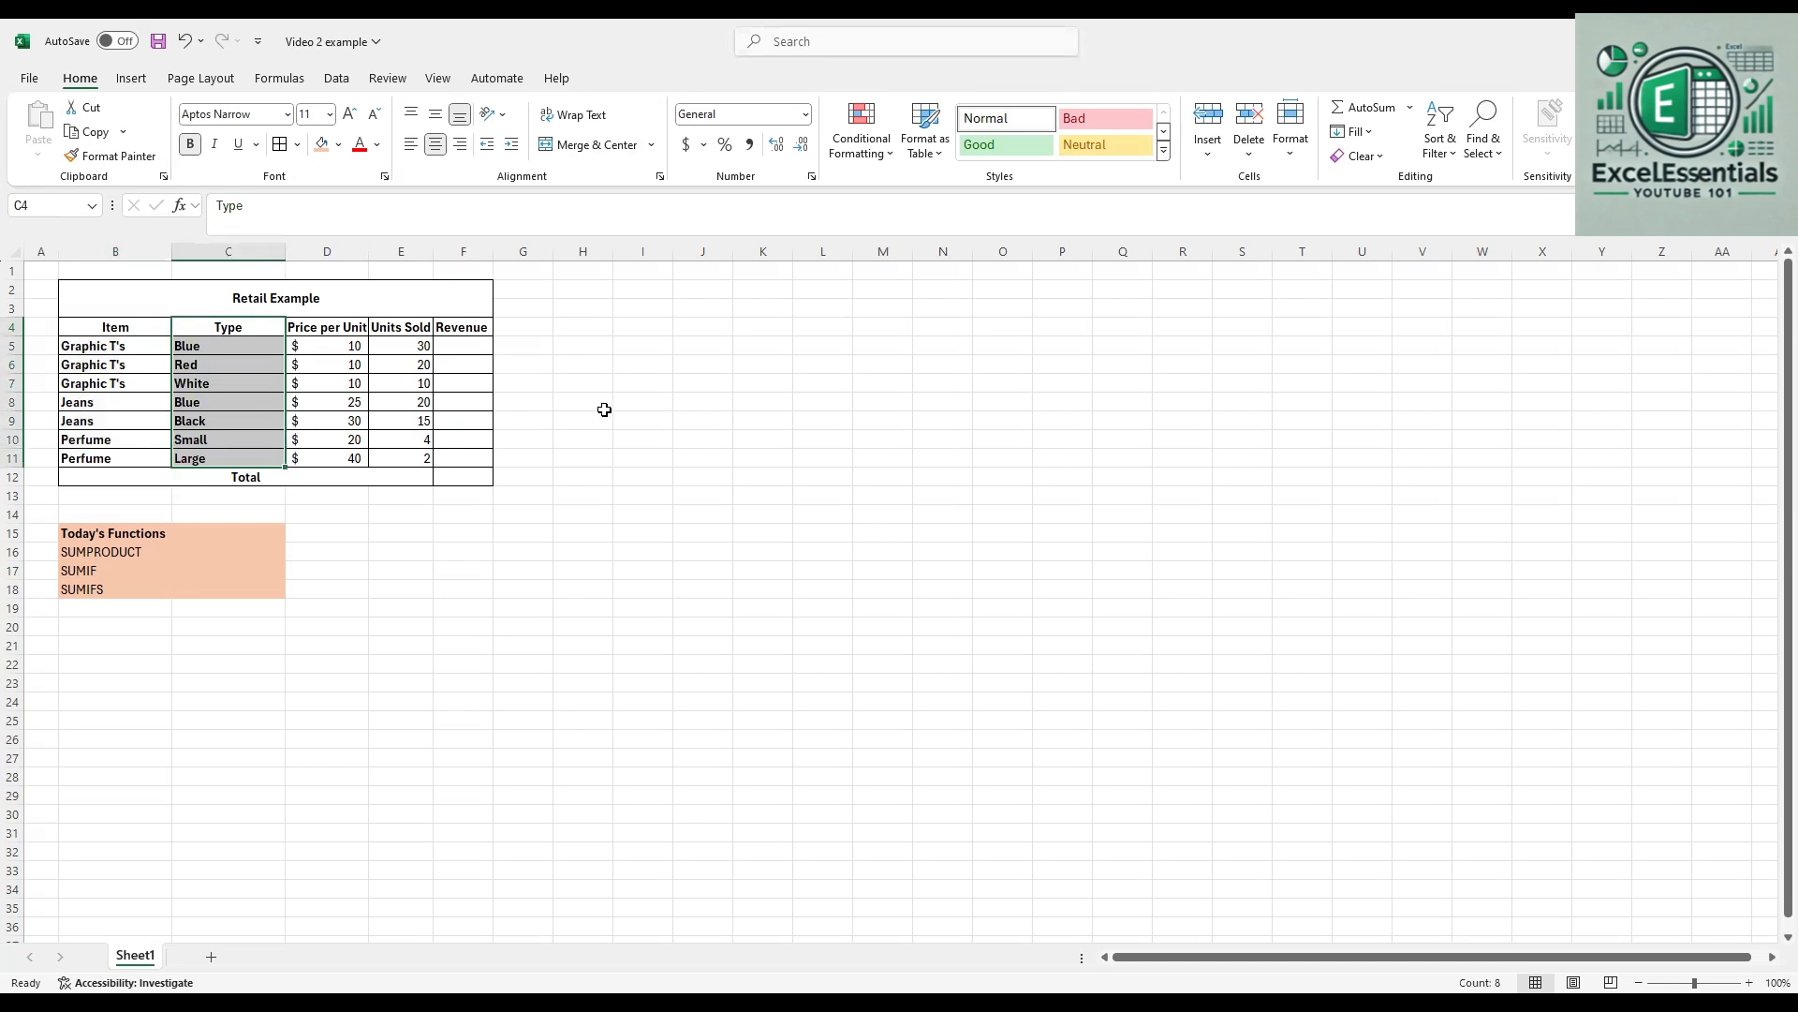
left_click(407, 453)
left_click_drag(240, 401, 227, 457)
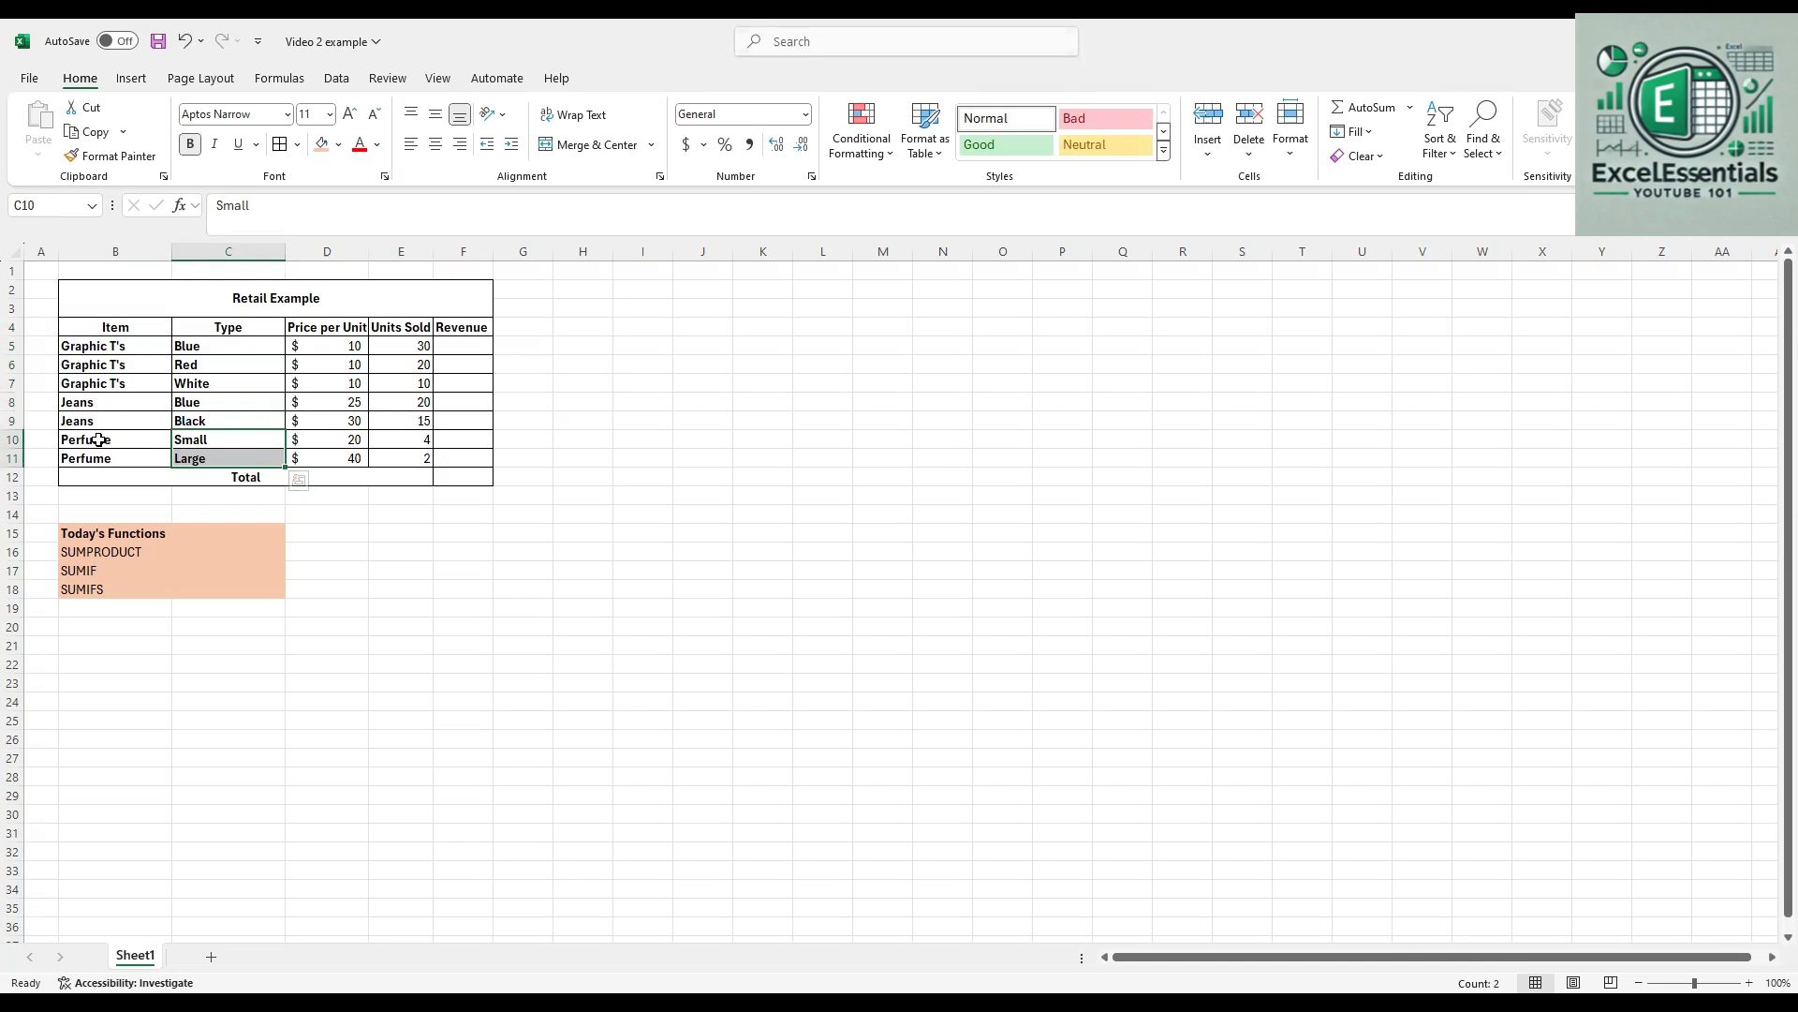
left_click_drag(344, 348, 349, 453)
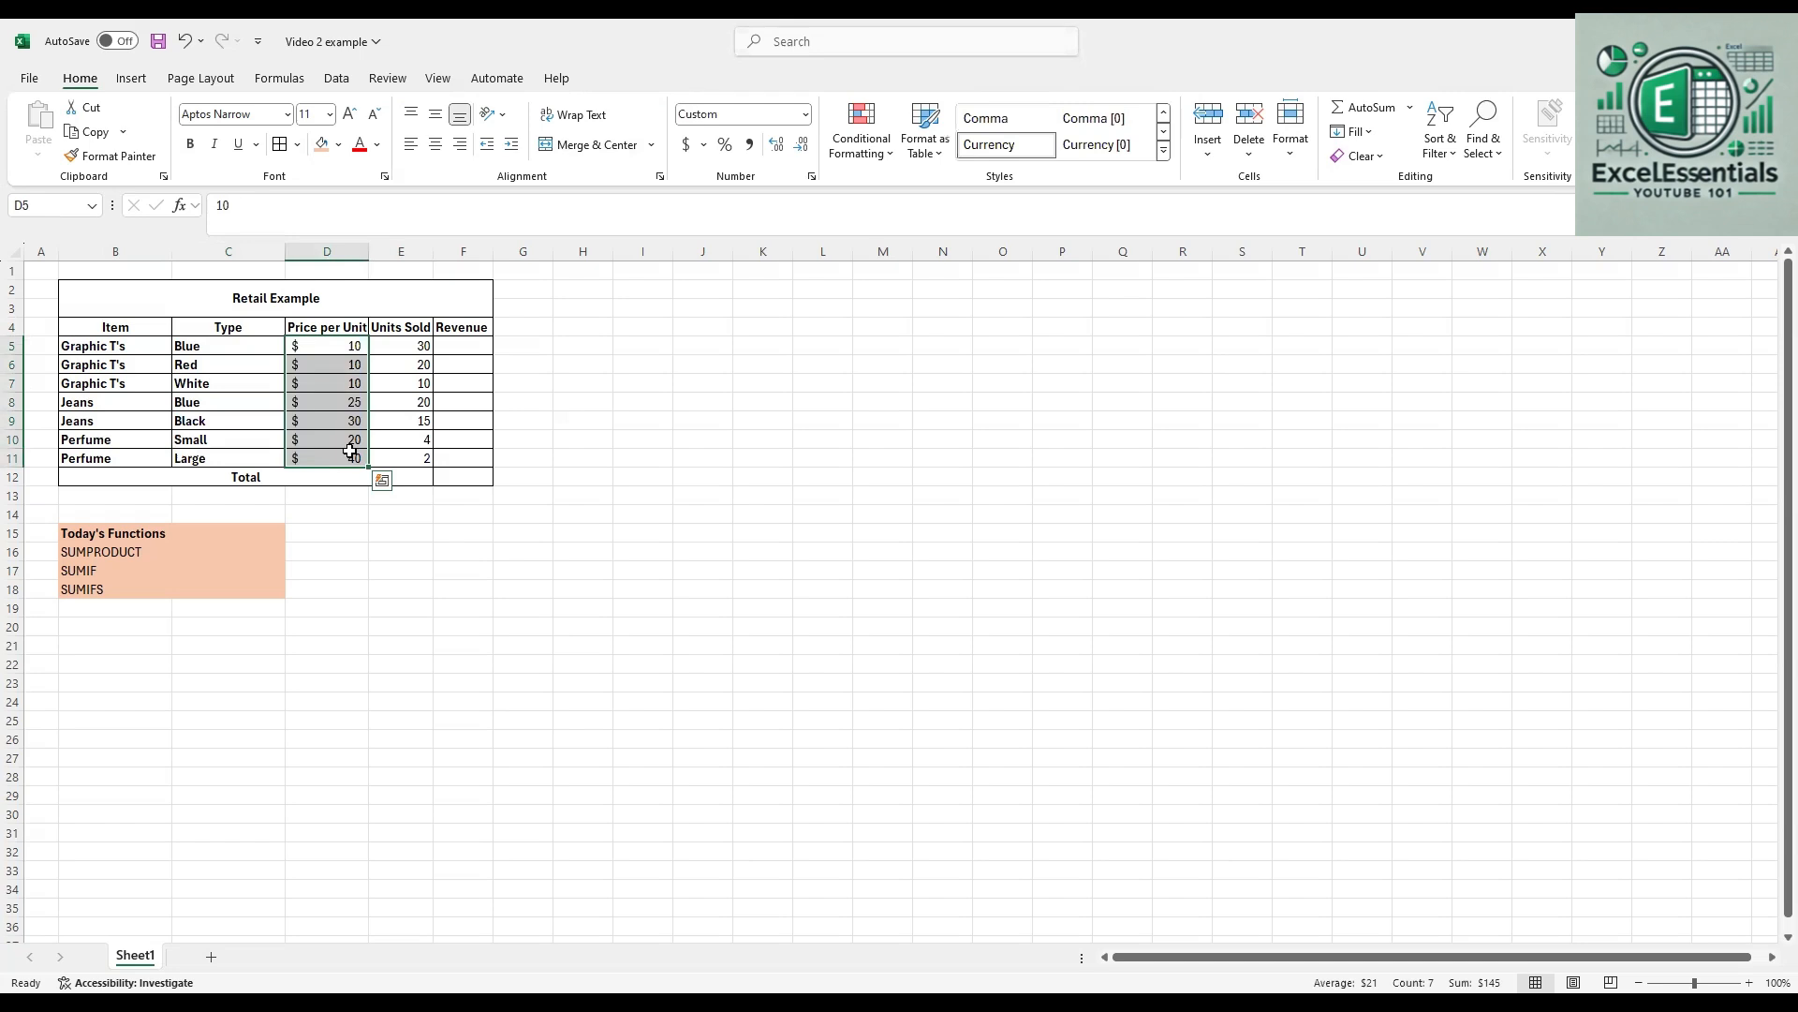
left_click_drag(409, 346, 418, 459)
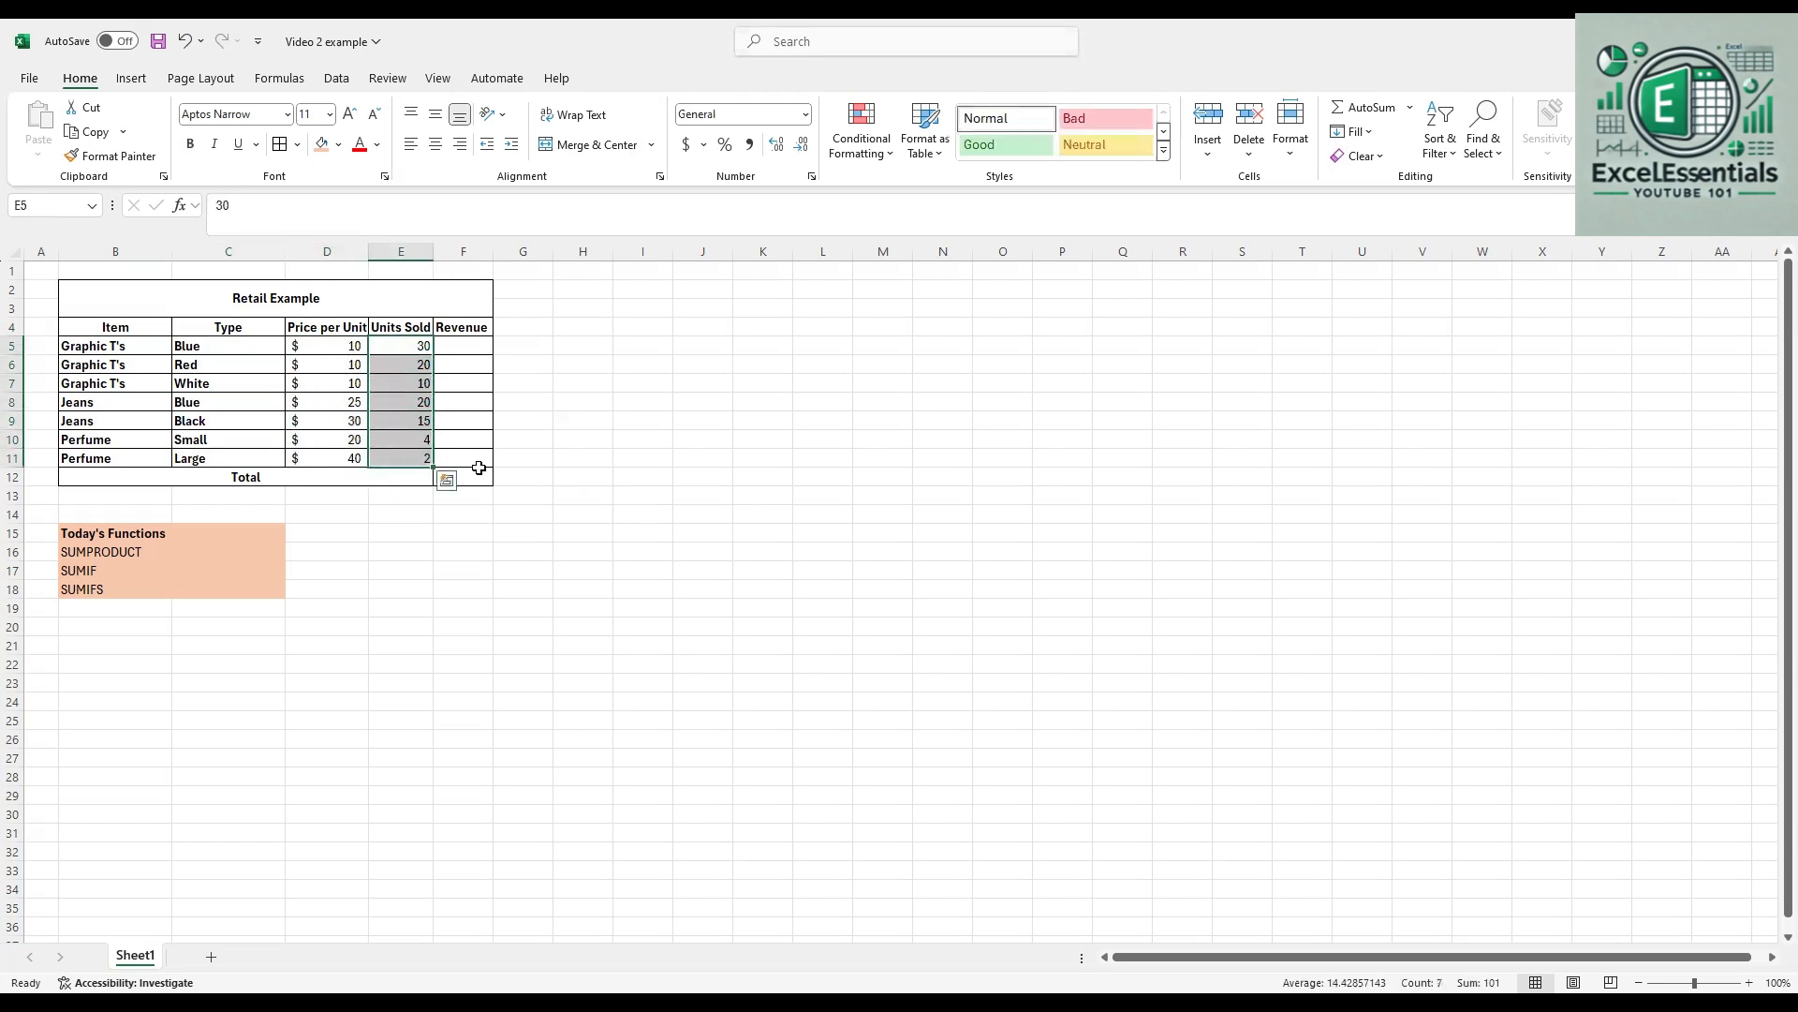
left_click_drag(466, 345, 473, 459)
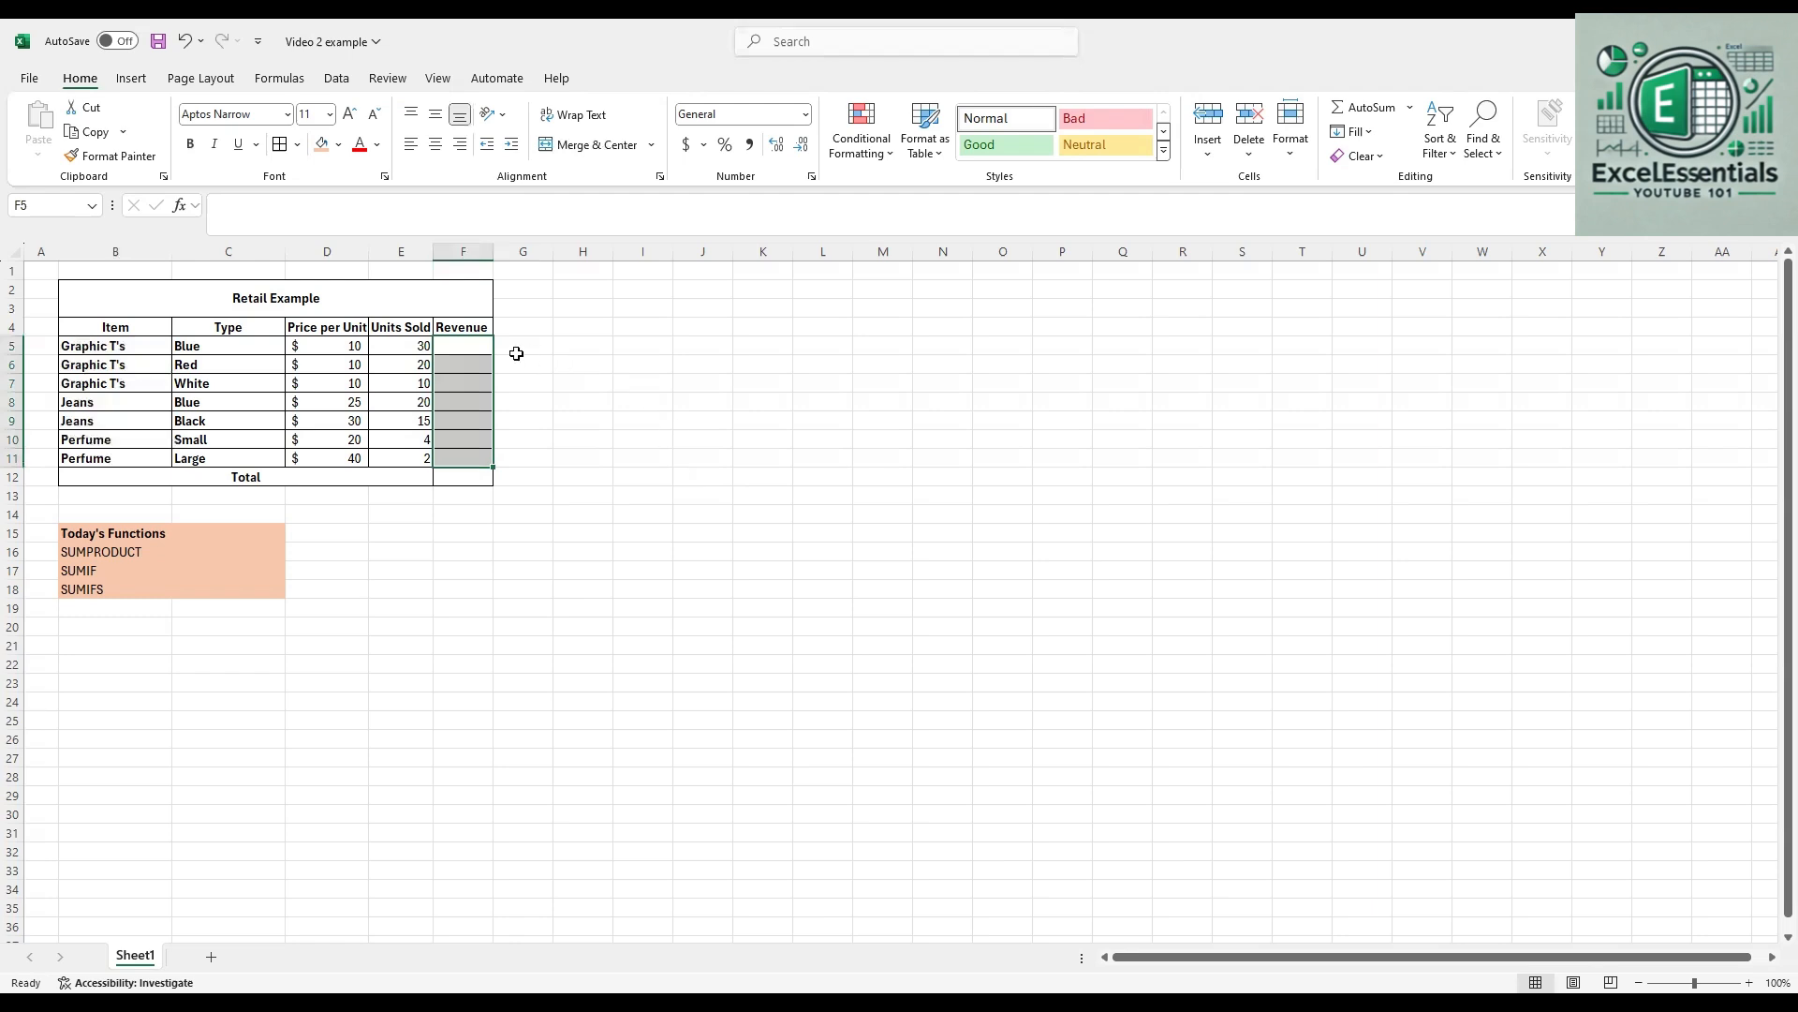
Step: Enter the formula +D5*E5 in F5 to compute the Blue Graphic T's revenue from price and units sold
left_click(456, 350)
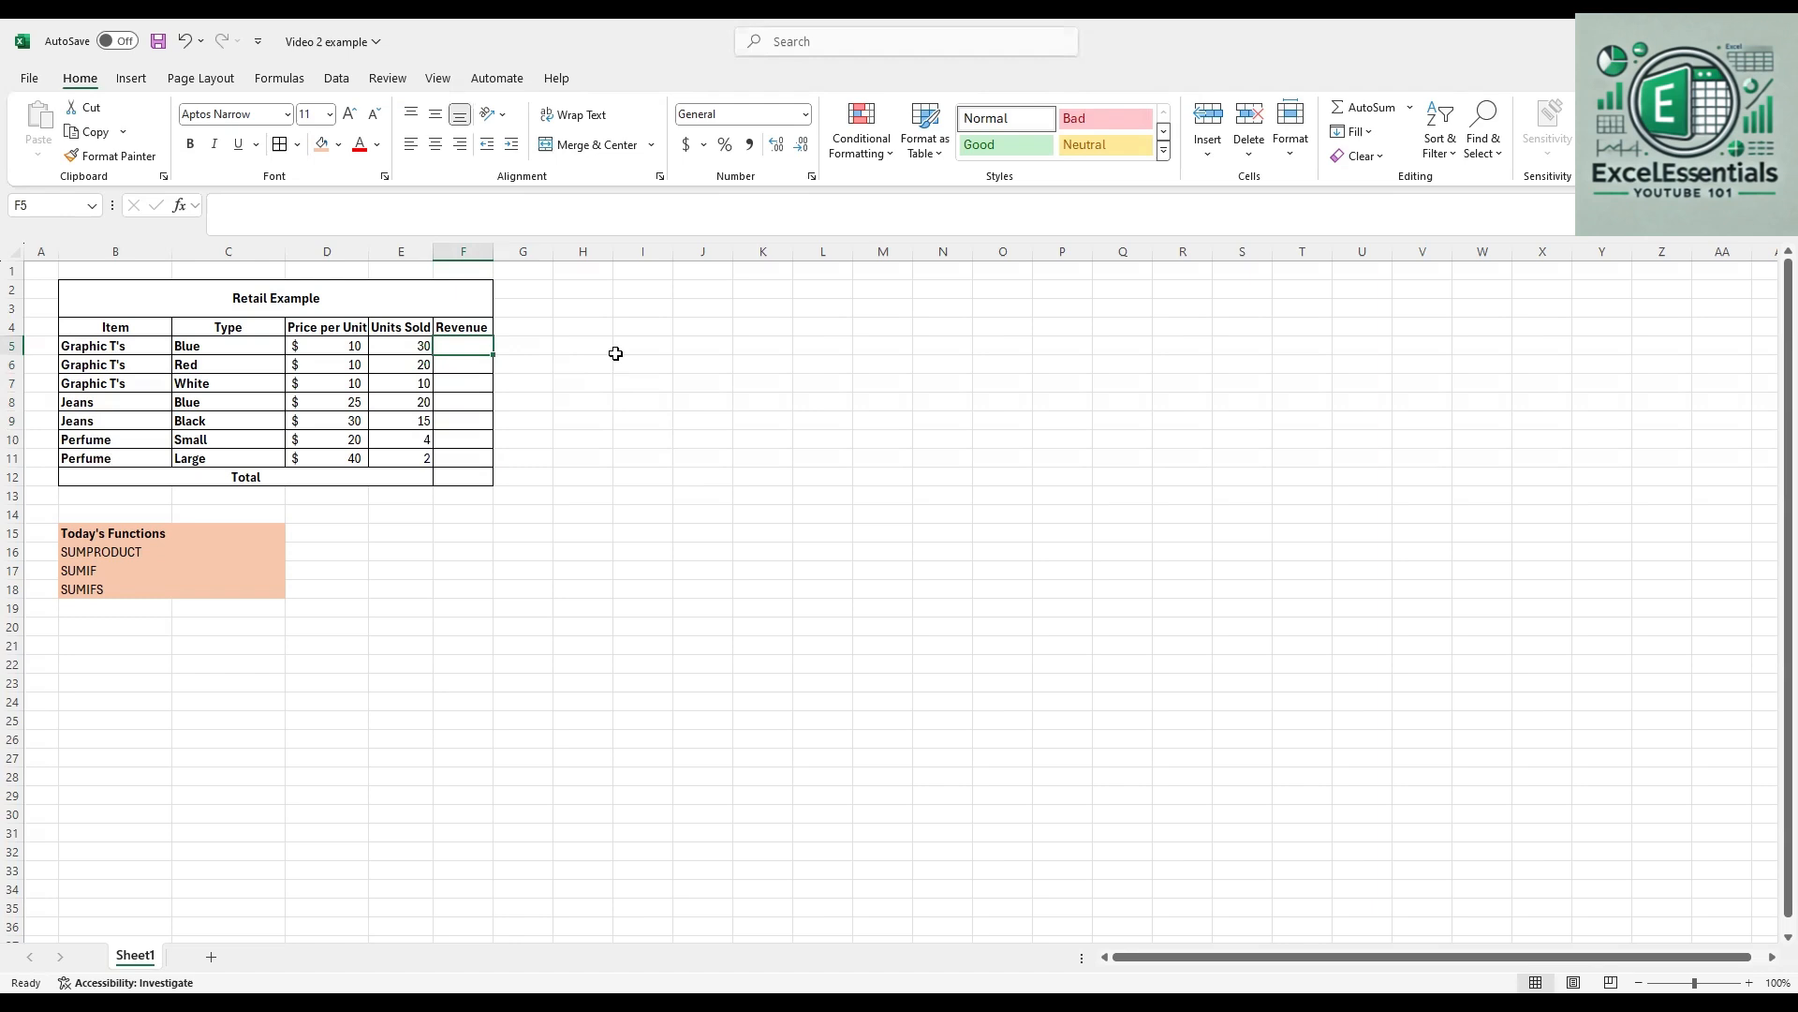
type("+")
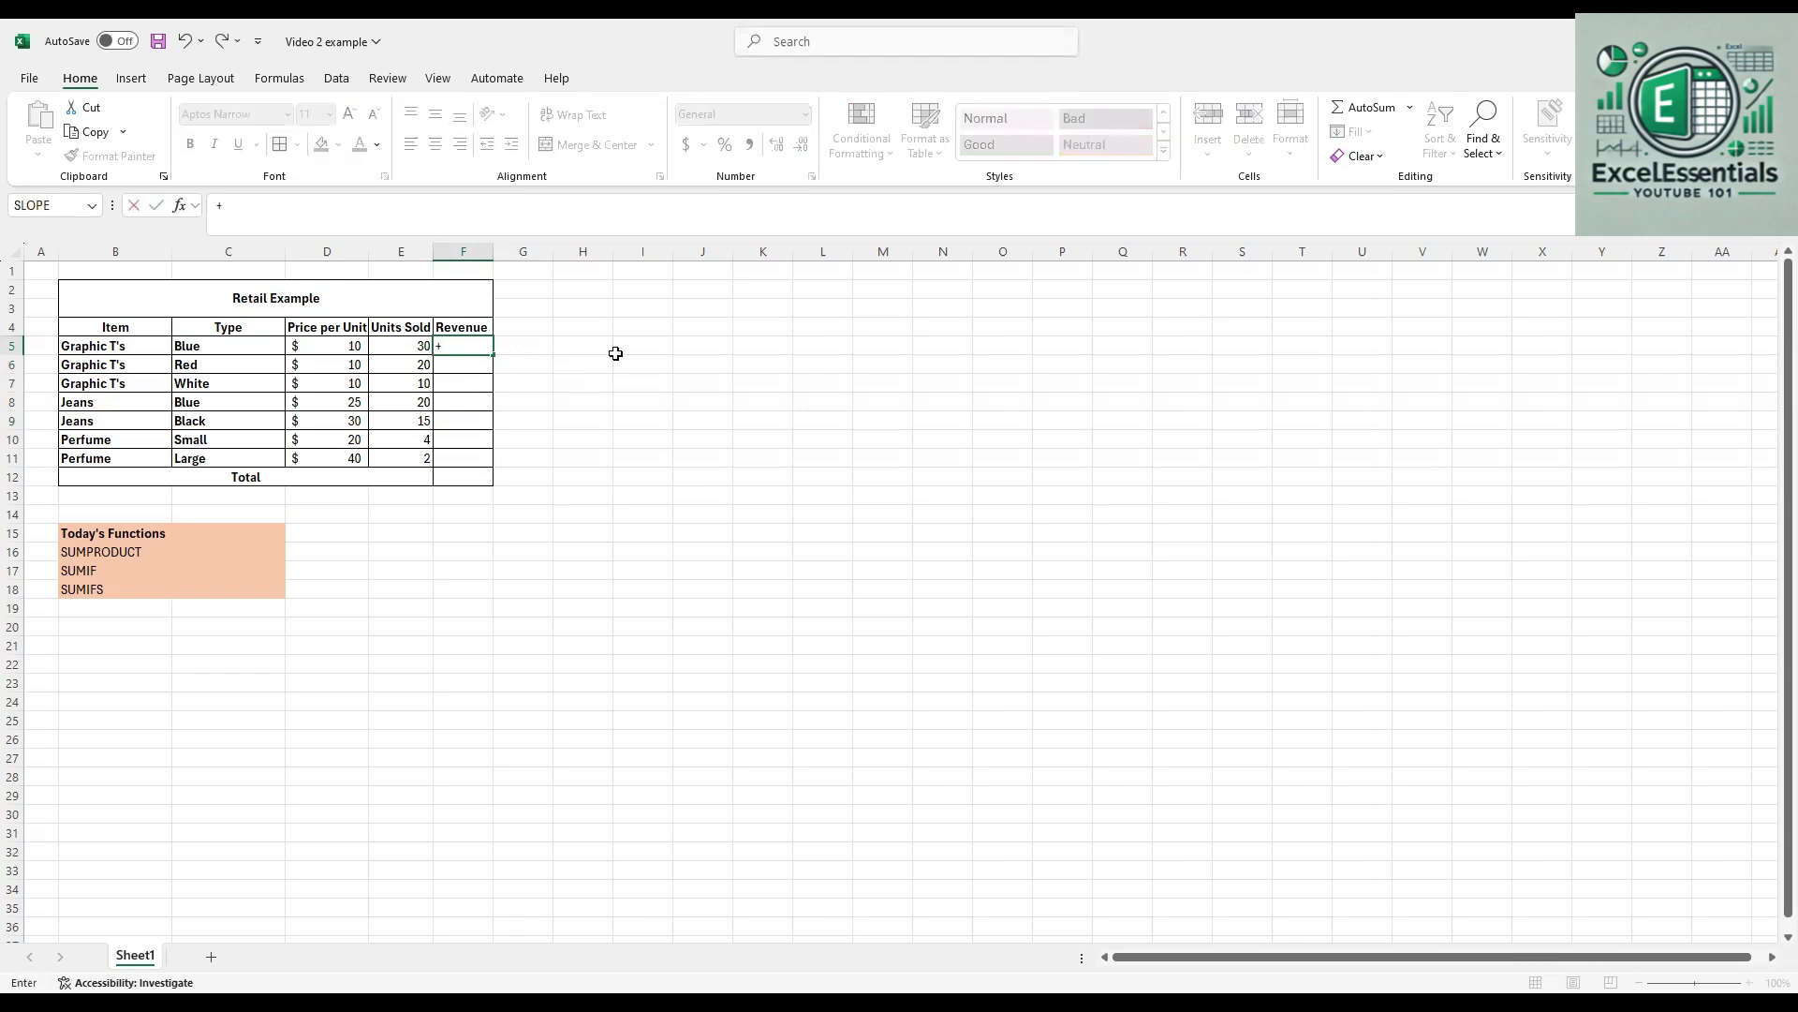
left_click(359, 345)
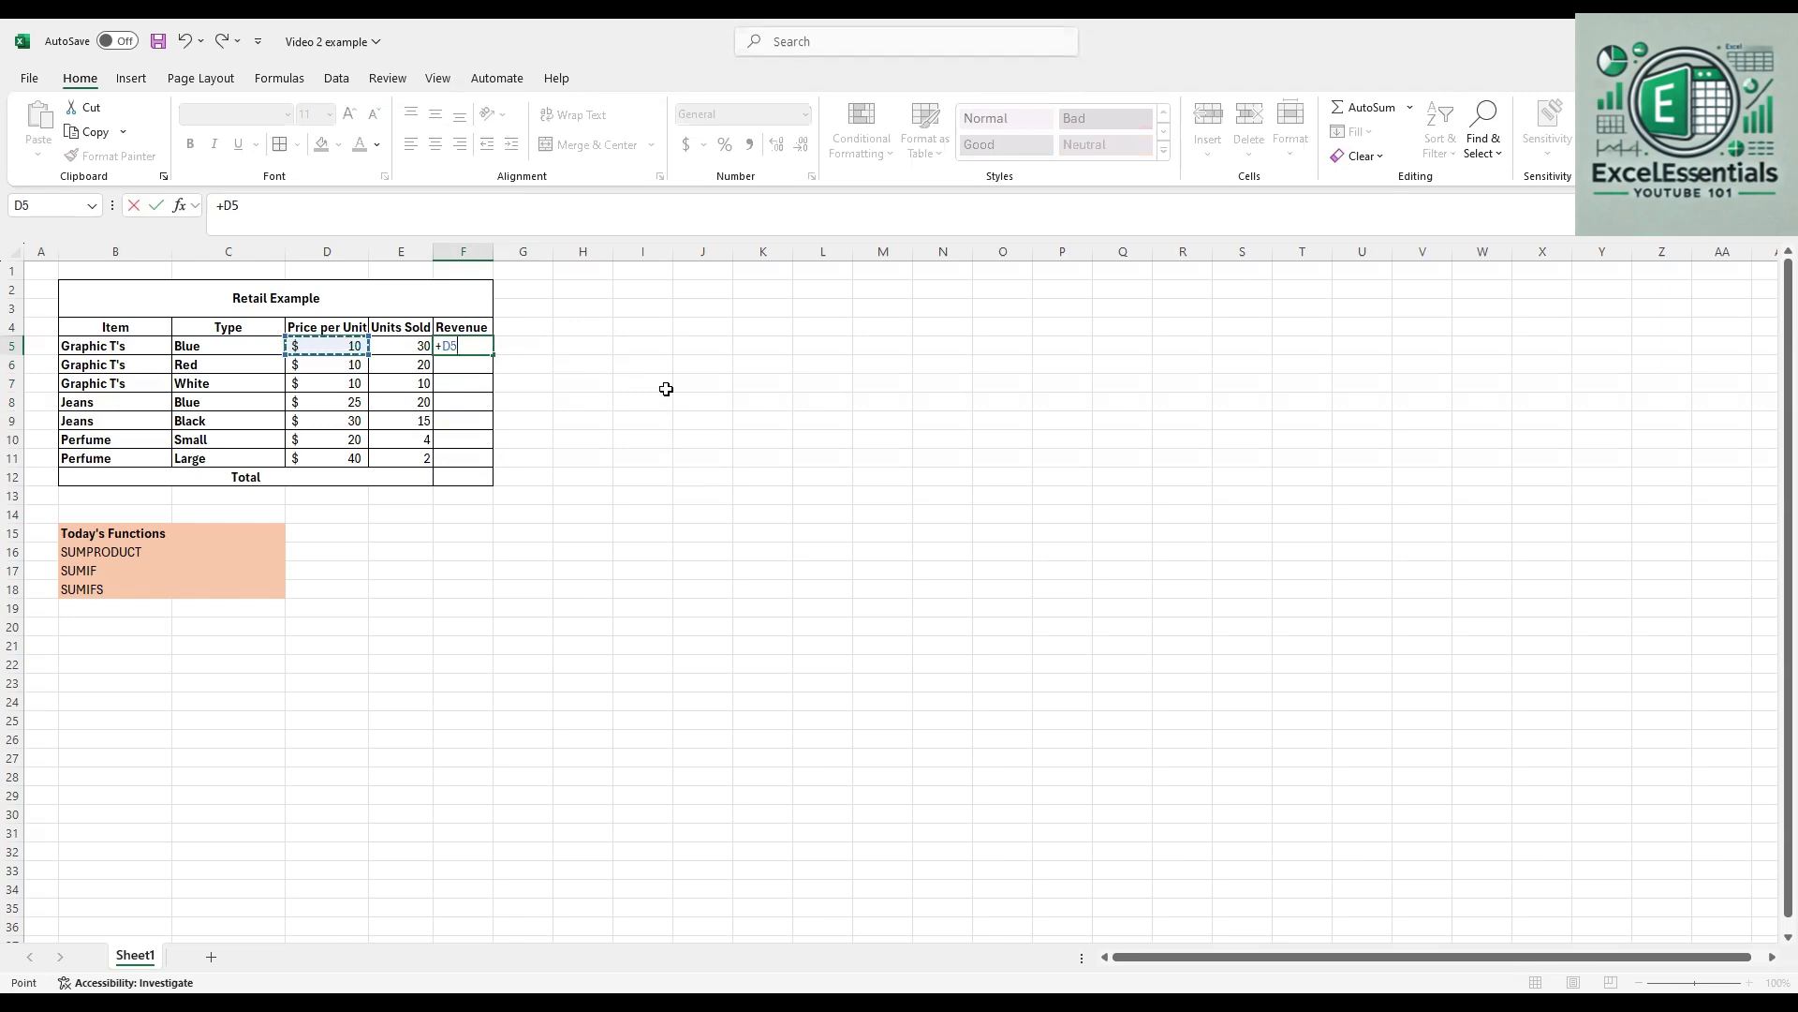
type("*")
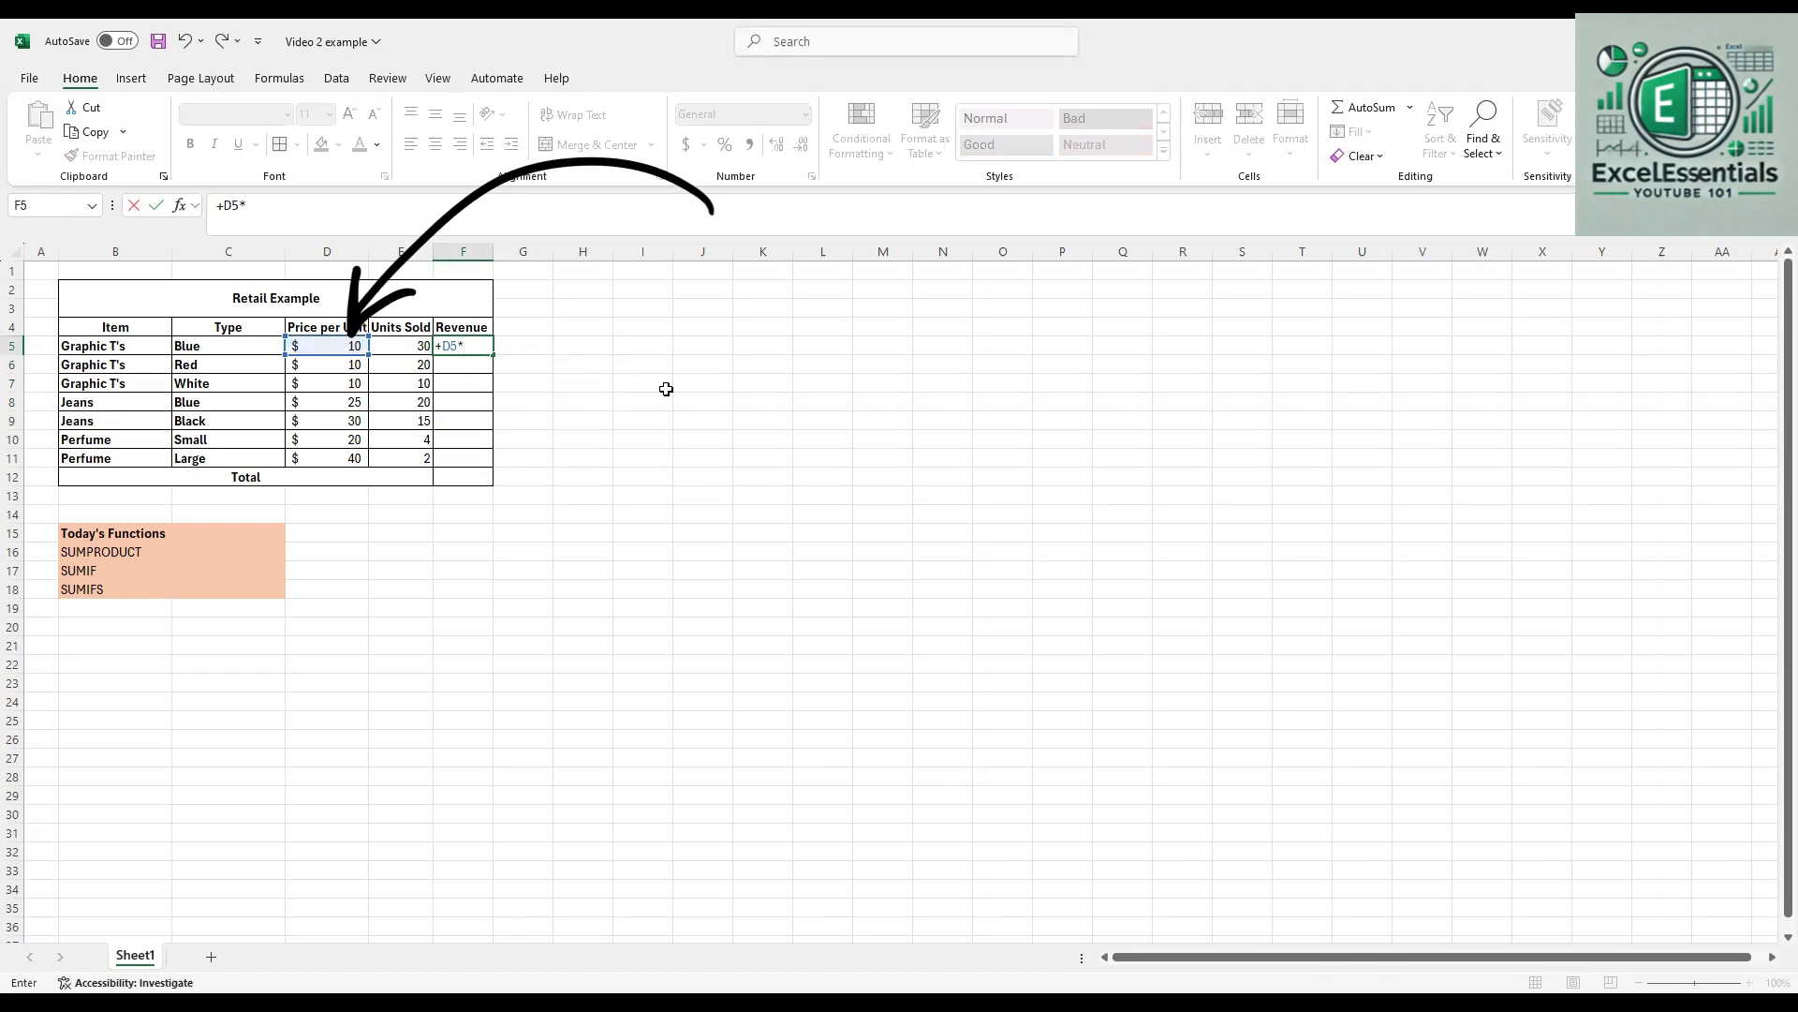
left_click(415, 341)
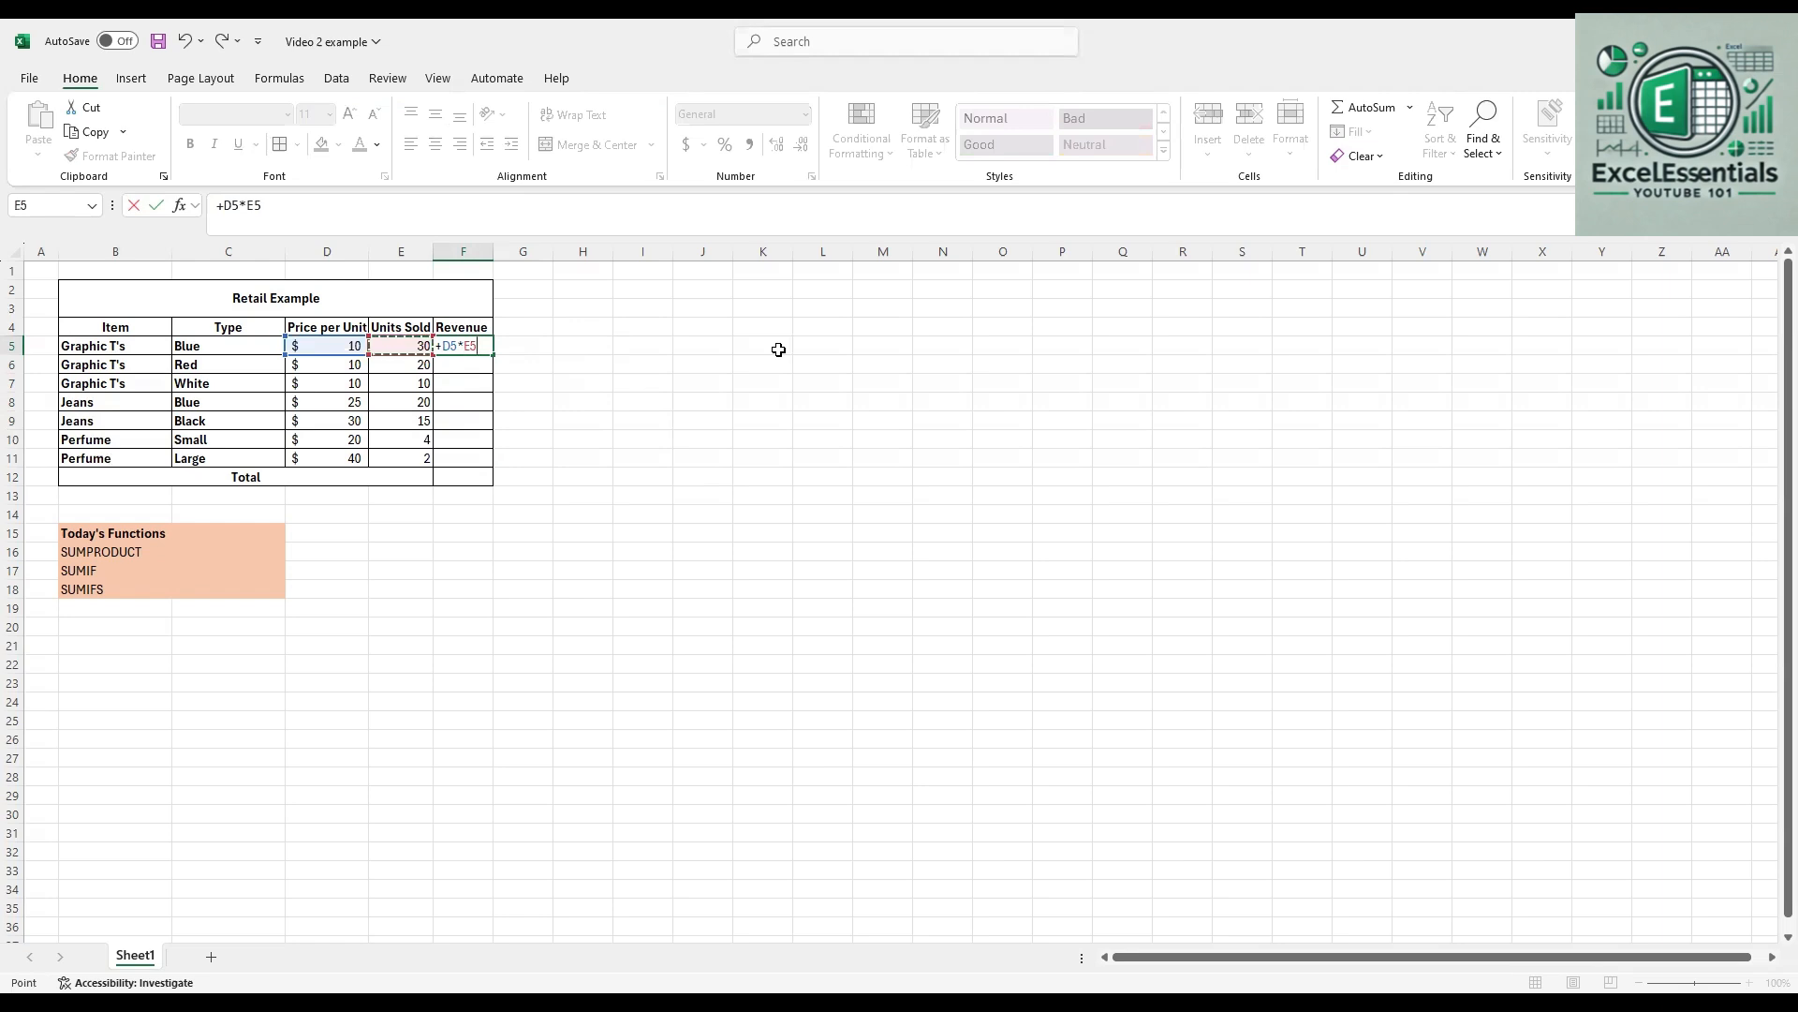
key("Return")
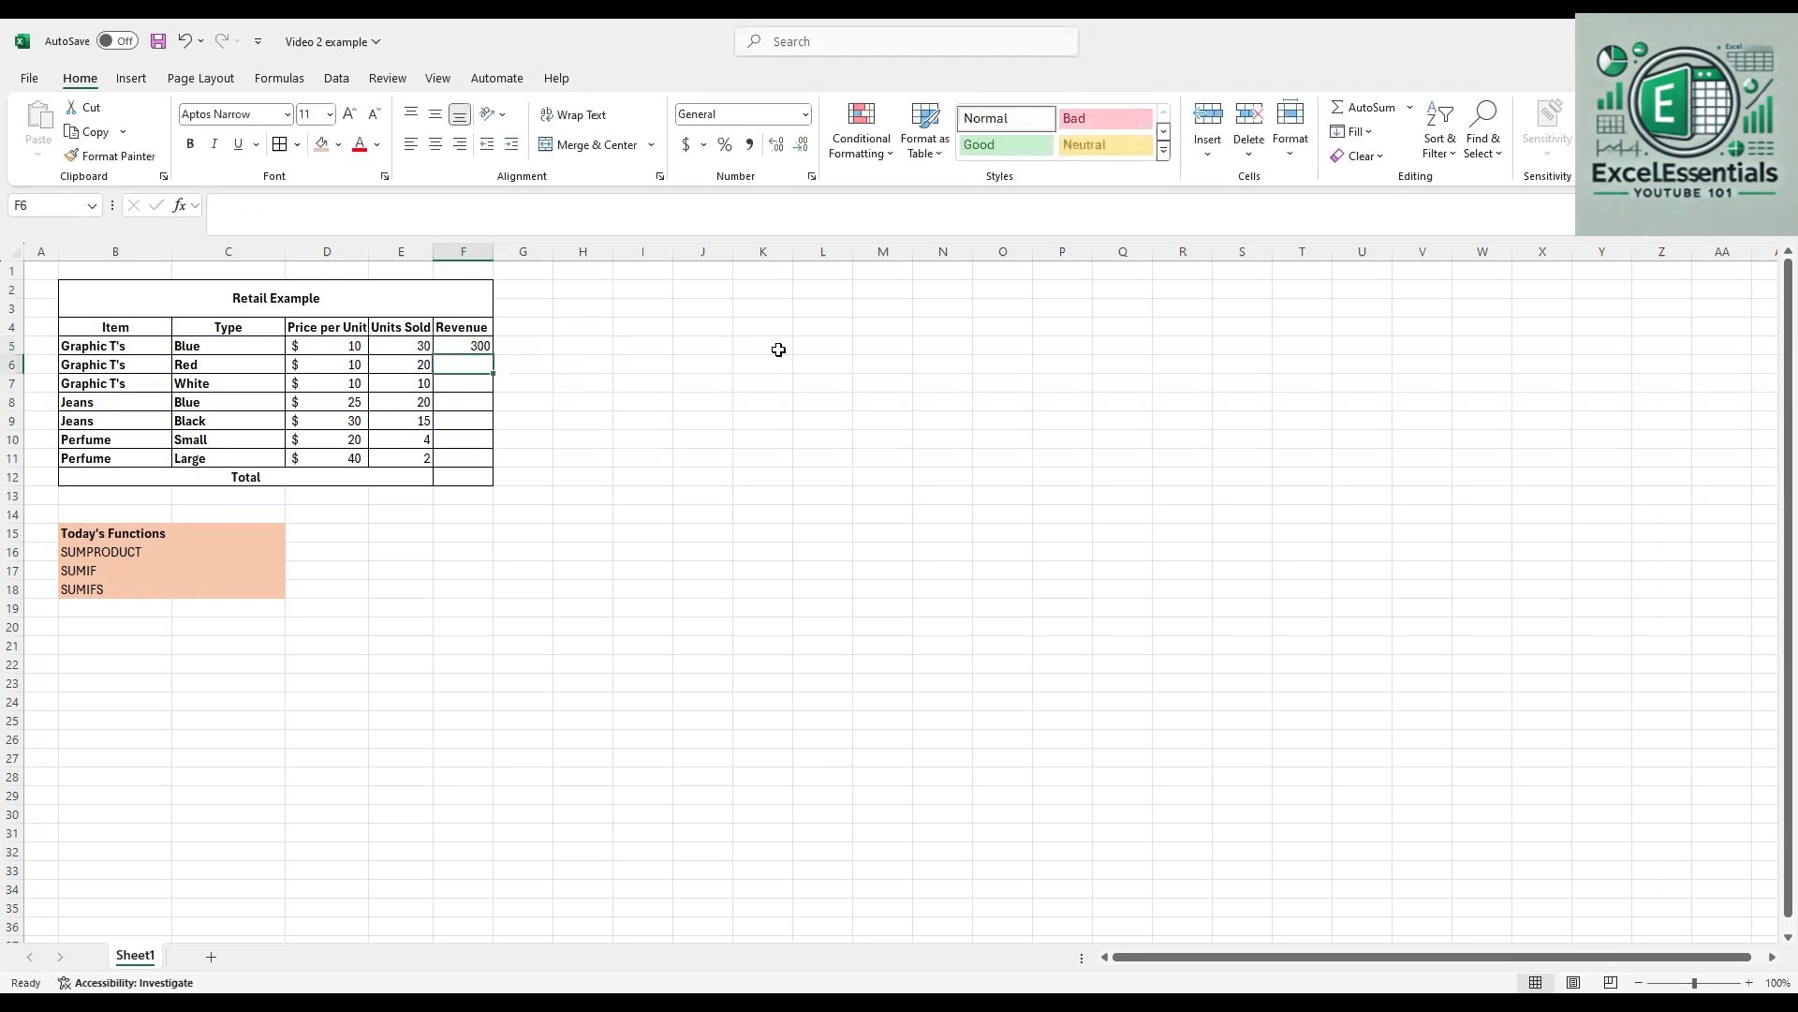
Step: Format the Revenue cells F5:F12 in the Accounting dollar format with no decimal places
left_click_drag(478, 346, 479, 478)
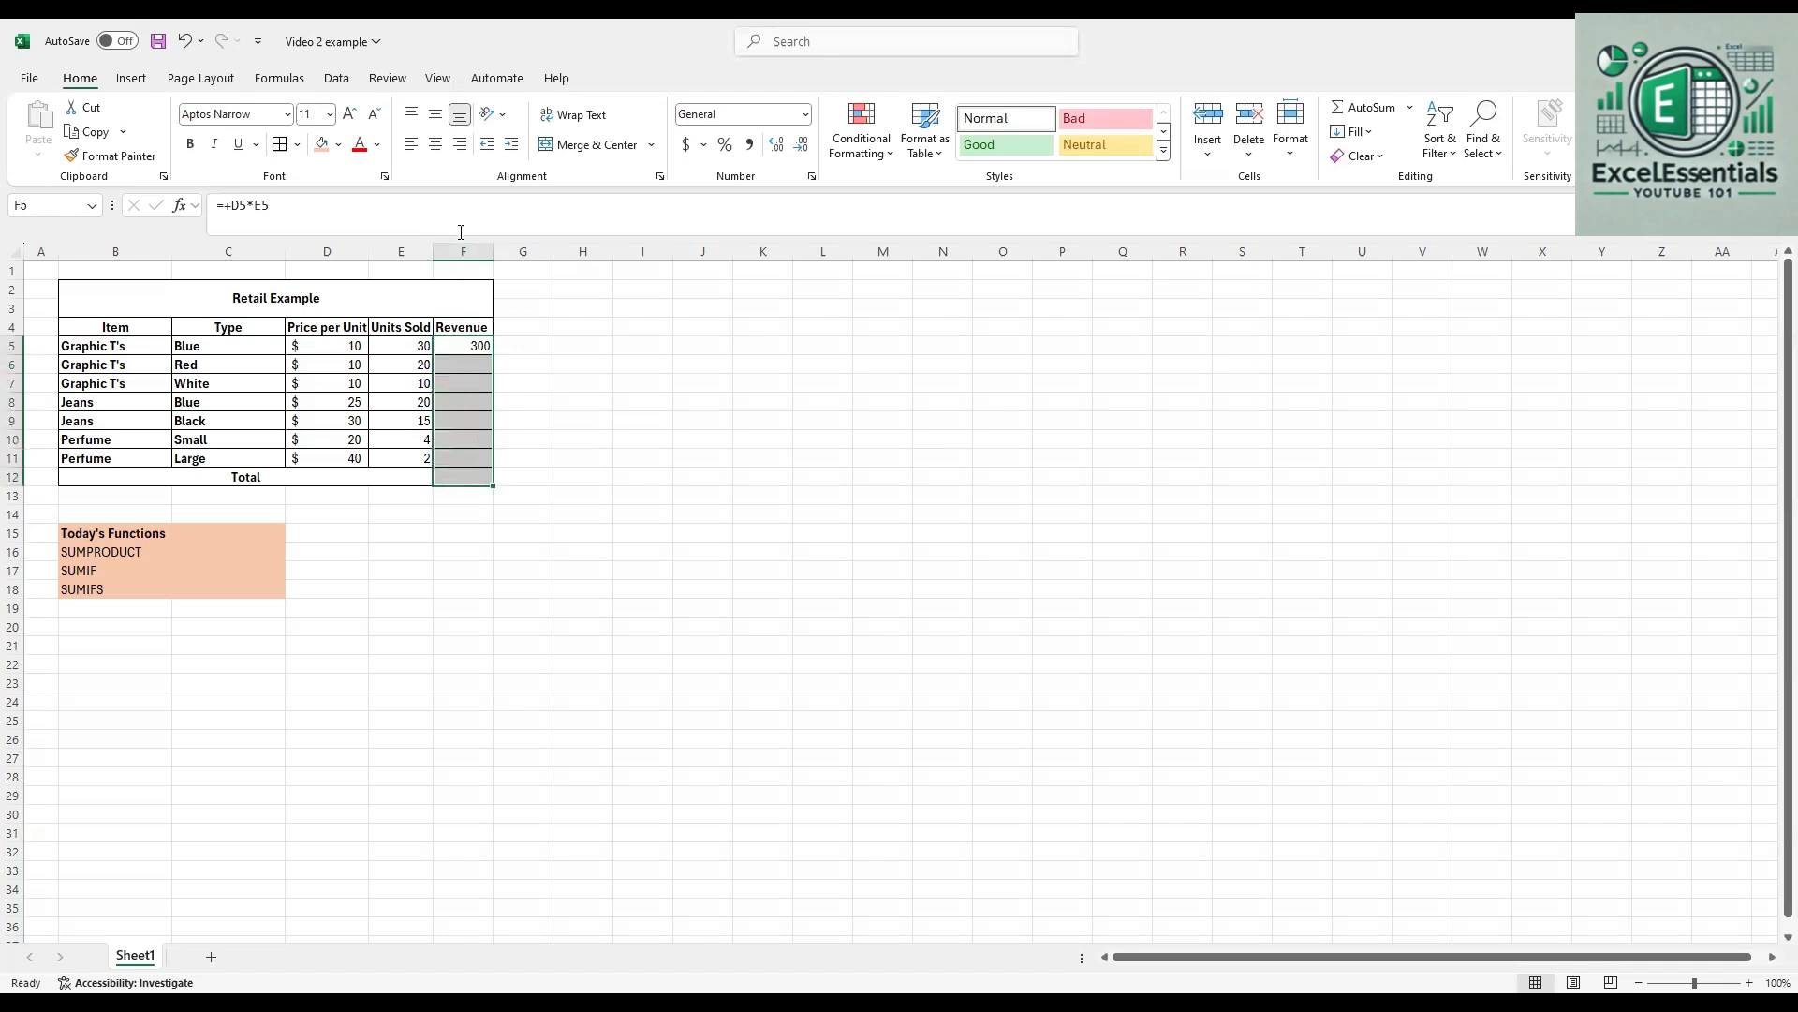
left_click(687, 144)
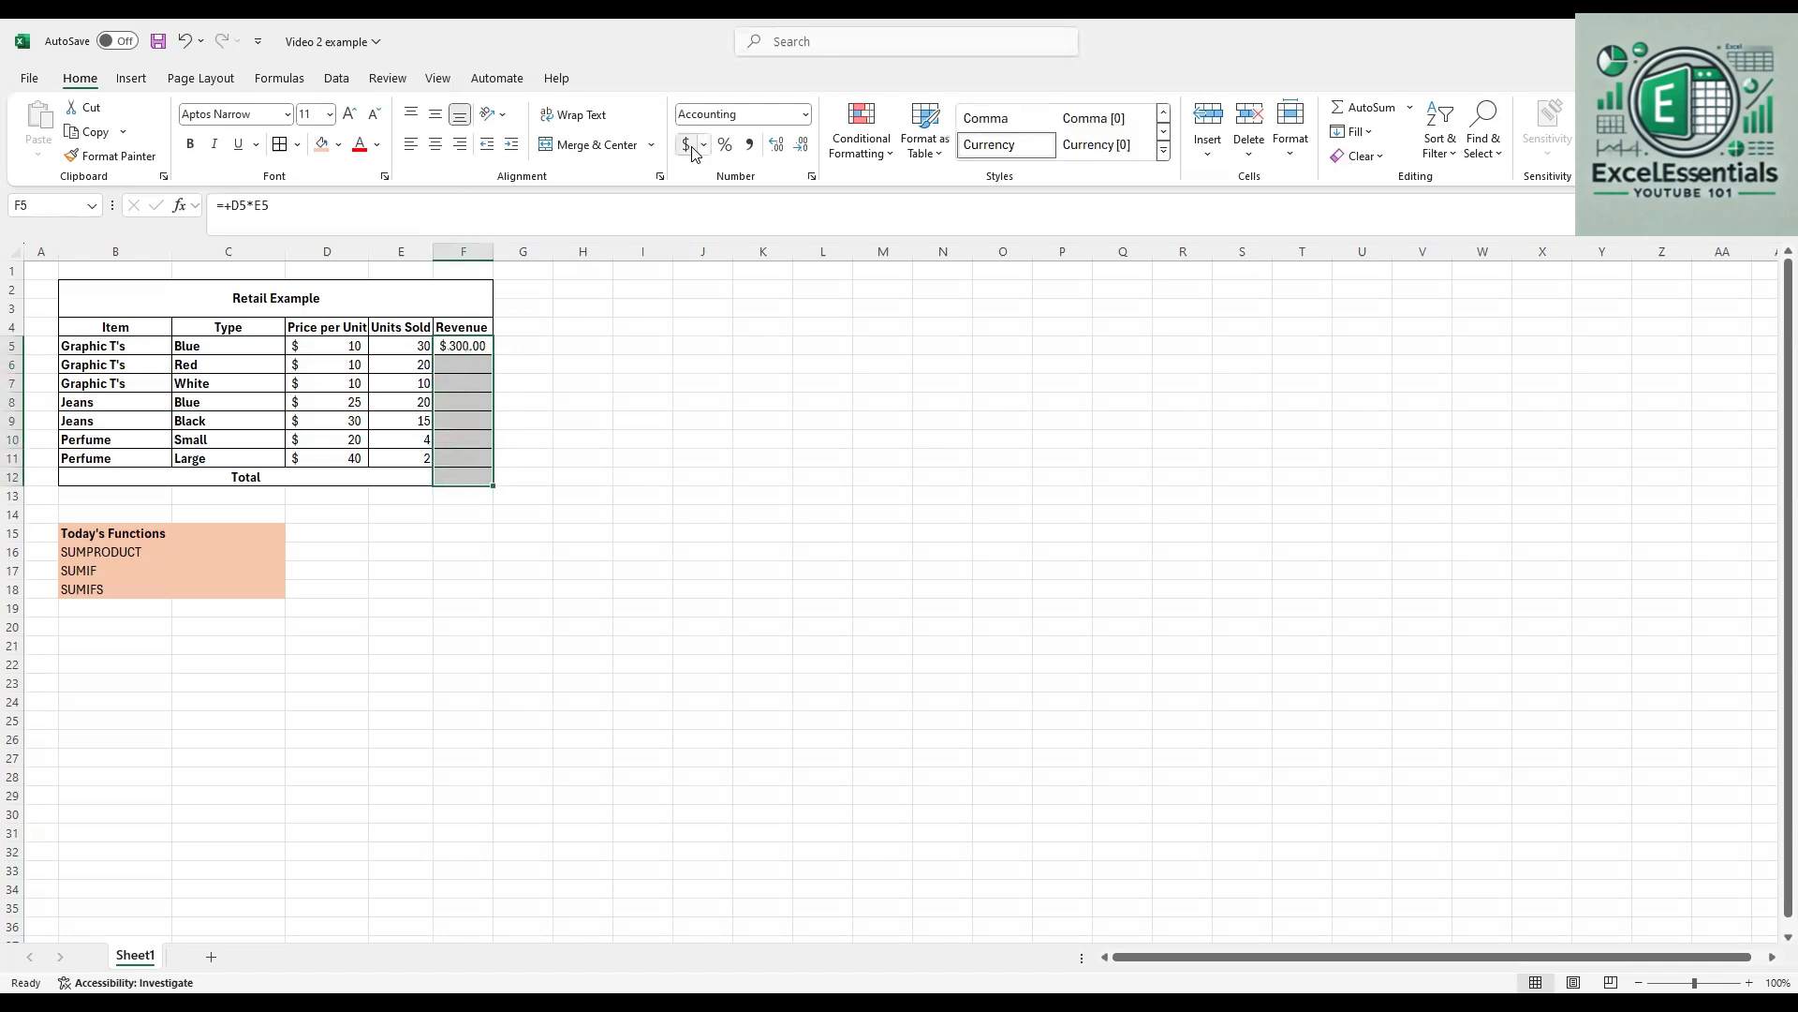
double_click(803, 152)
Step: Fill the revenue formula from F5 down through F11
left_click(473, 372)
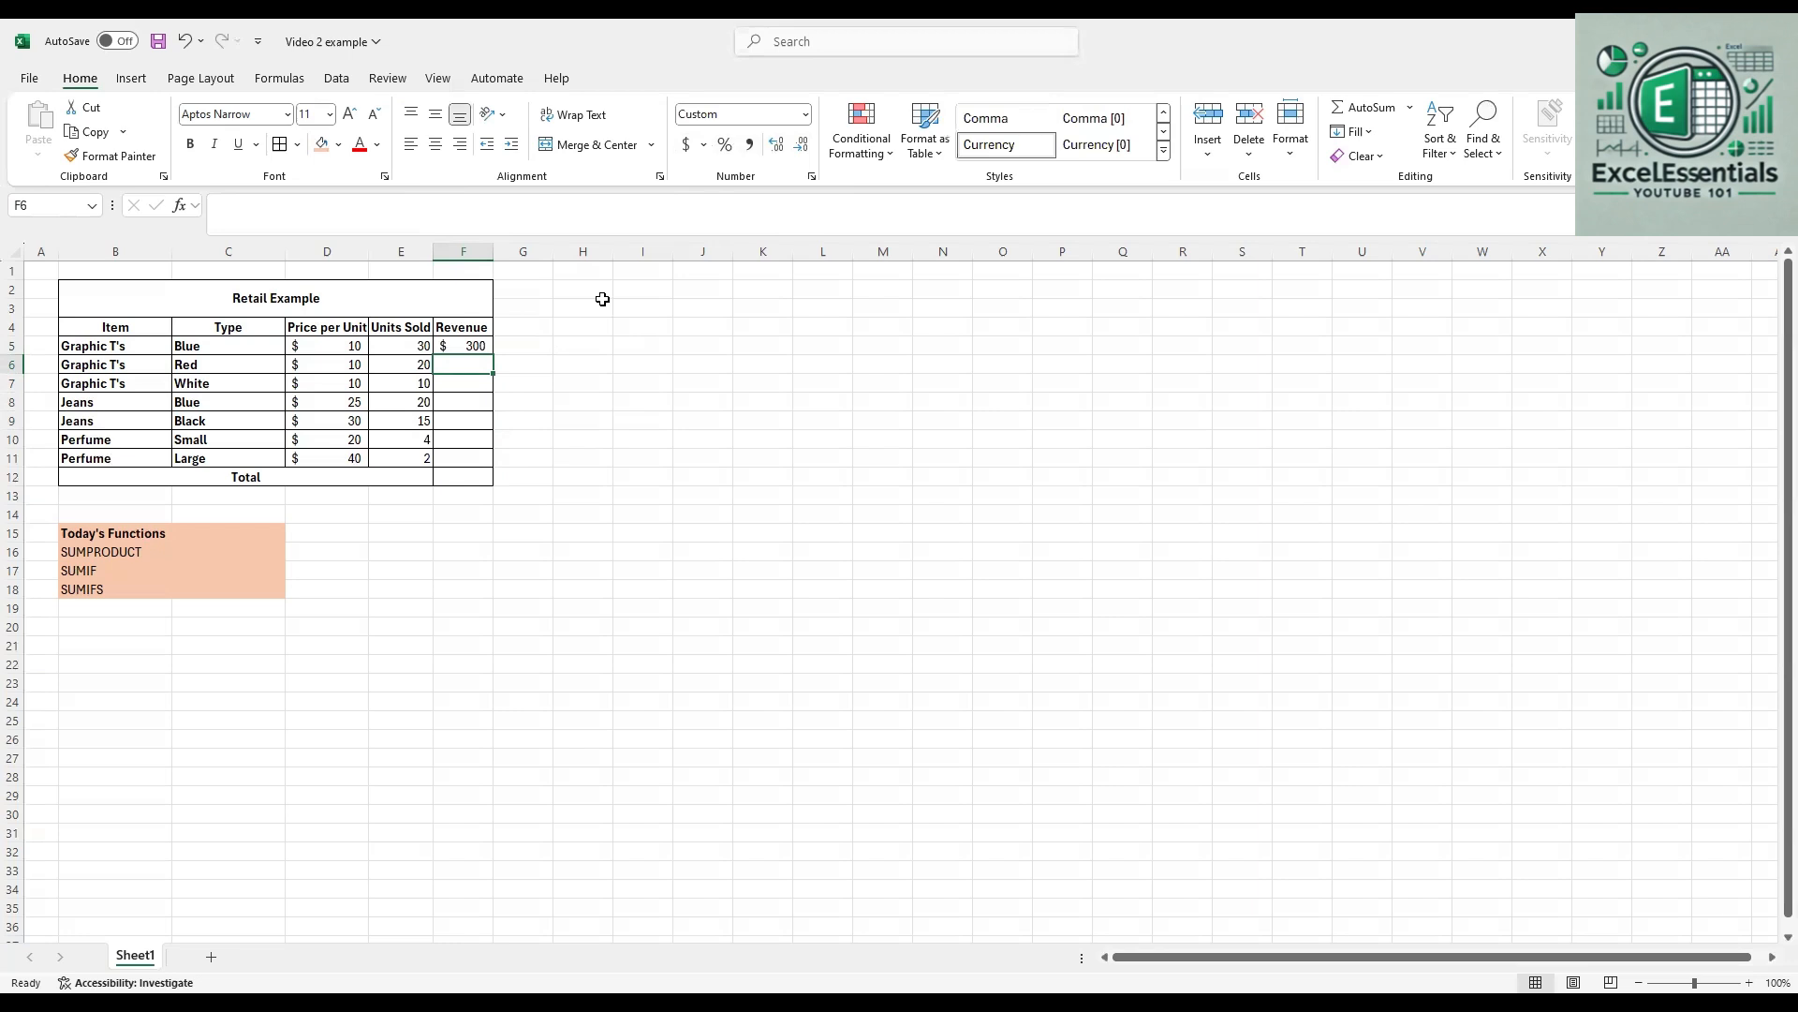
left_click(475, 349)
left_click_drag(493, 359, 483, 464)
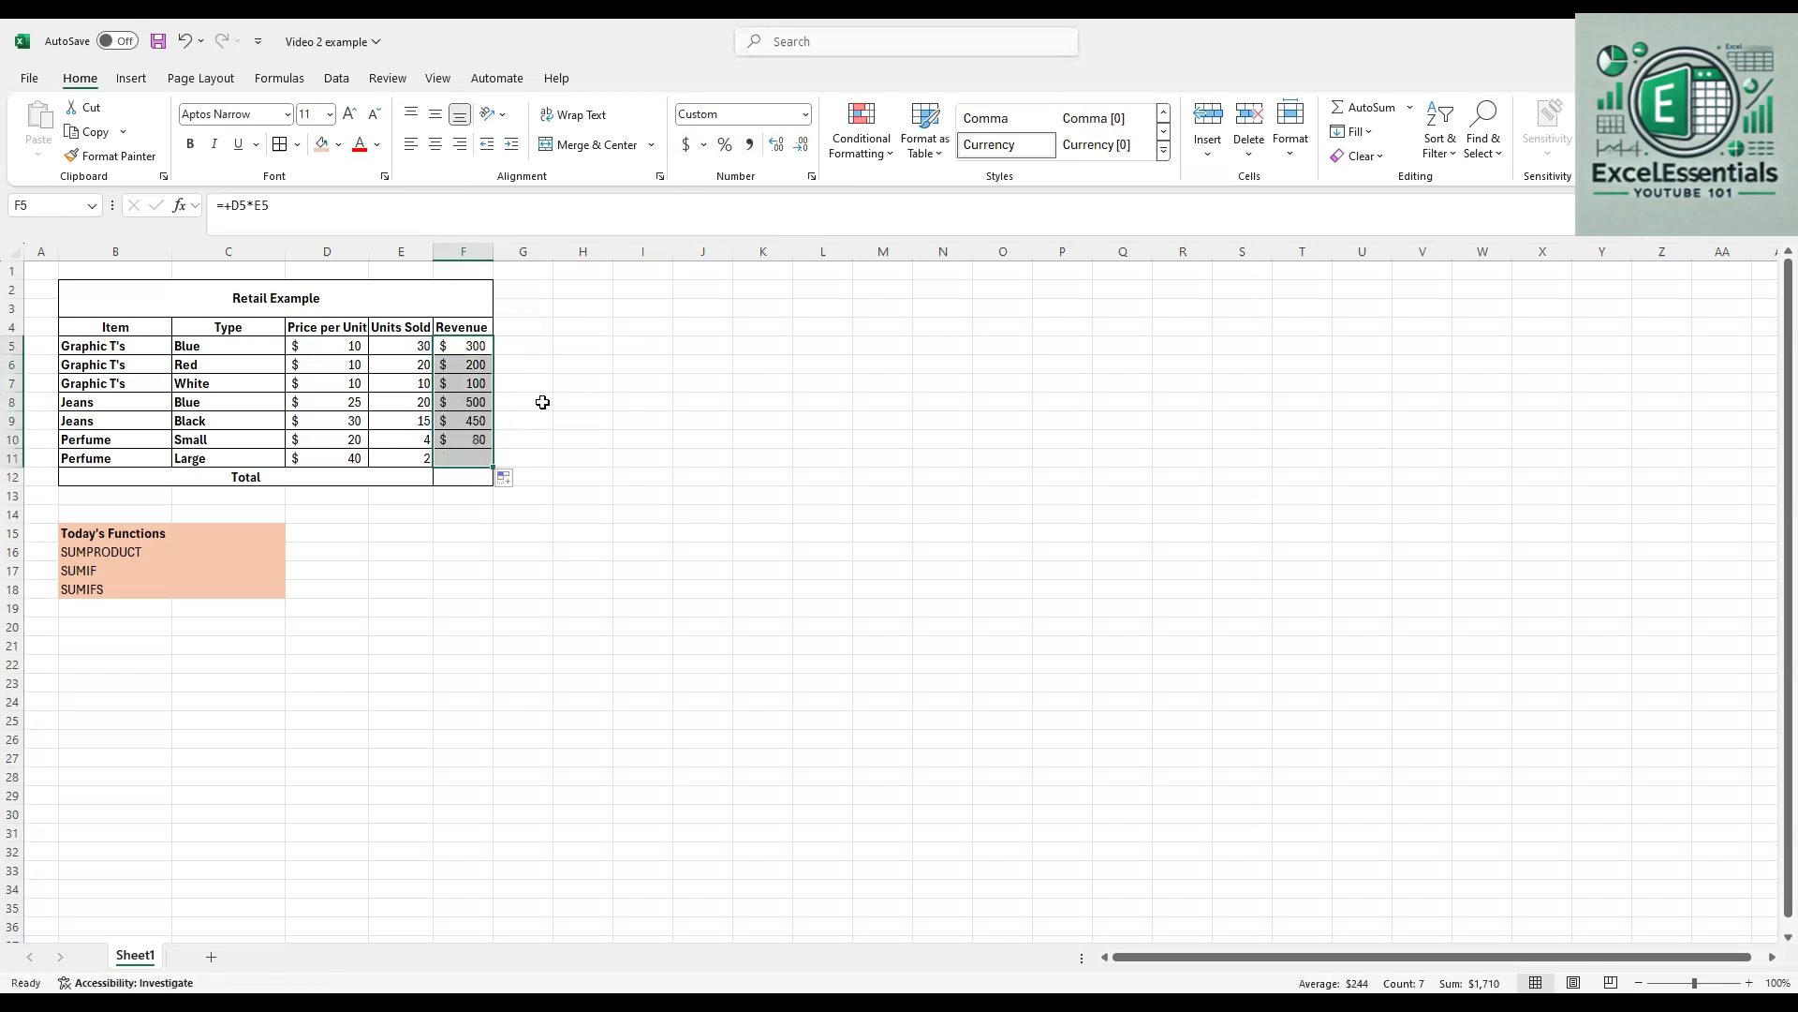
Step: Inspect the copied revenue formulas in F6 through F11 to check which price and units cells they reference
double_click(471, 366)
key("Escape")
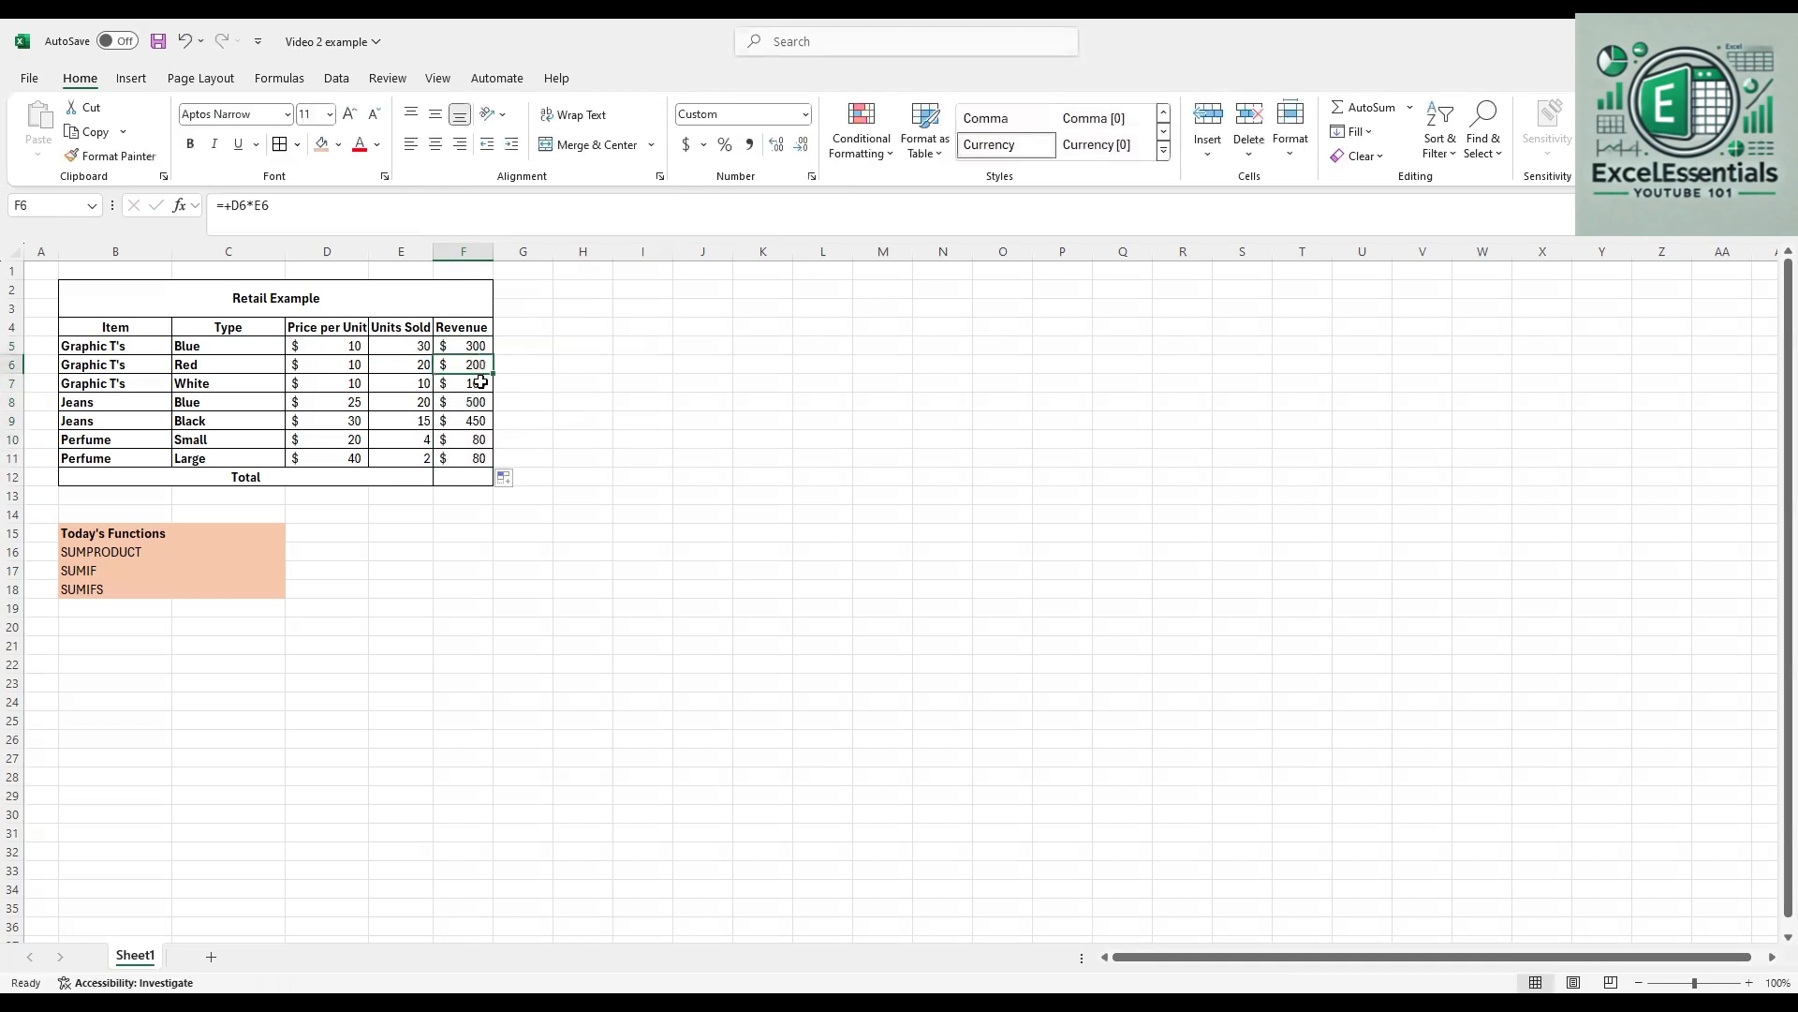
double_click(480, 382)
key("Escape")
left_click(478, 402)
key("F2")
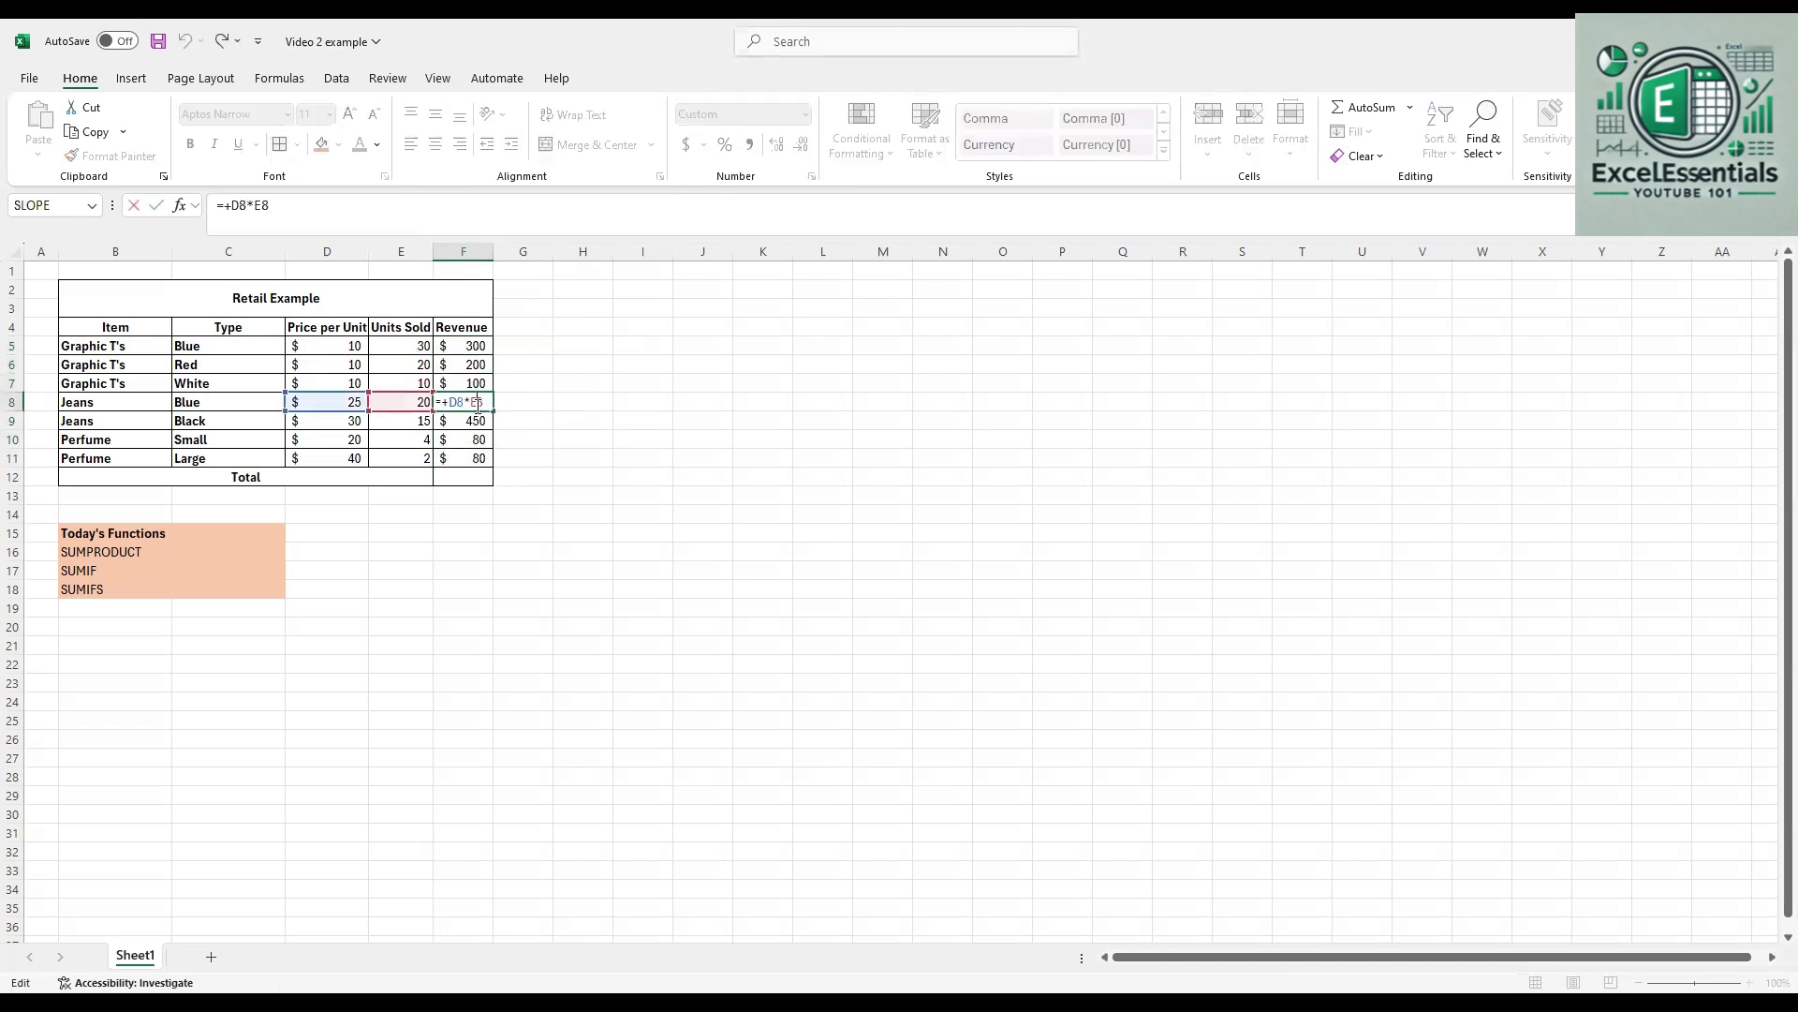
key("Escape")
key("Down")
key("Down")
key("Down")
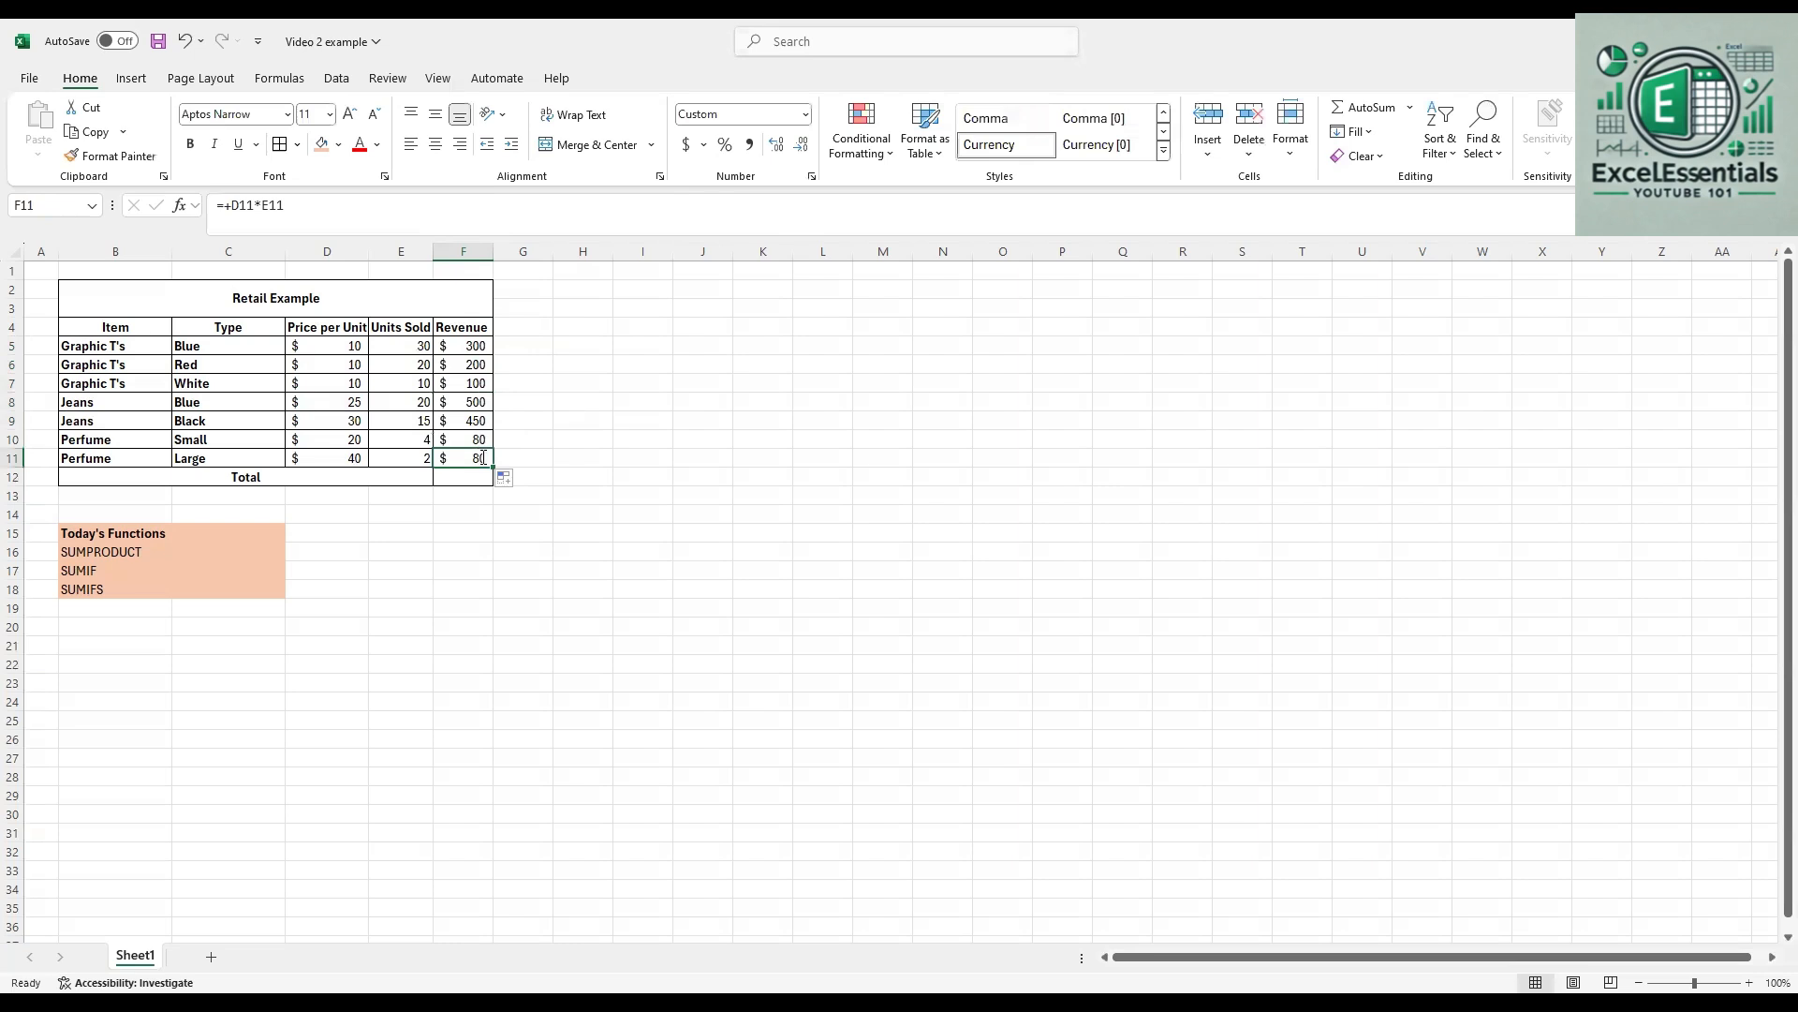
double_click(484, 458)
key("Escape")
Step: Total the Revenue column in F12 with AutoSum over F5:F11
left_click(483, 472)
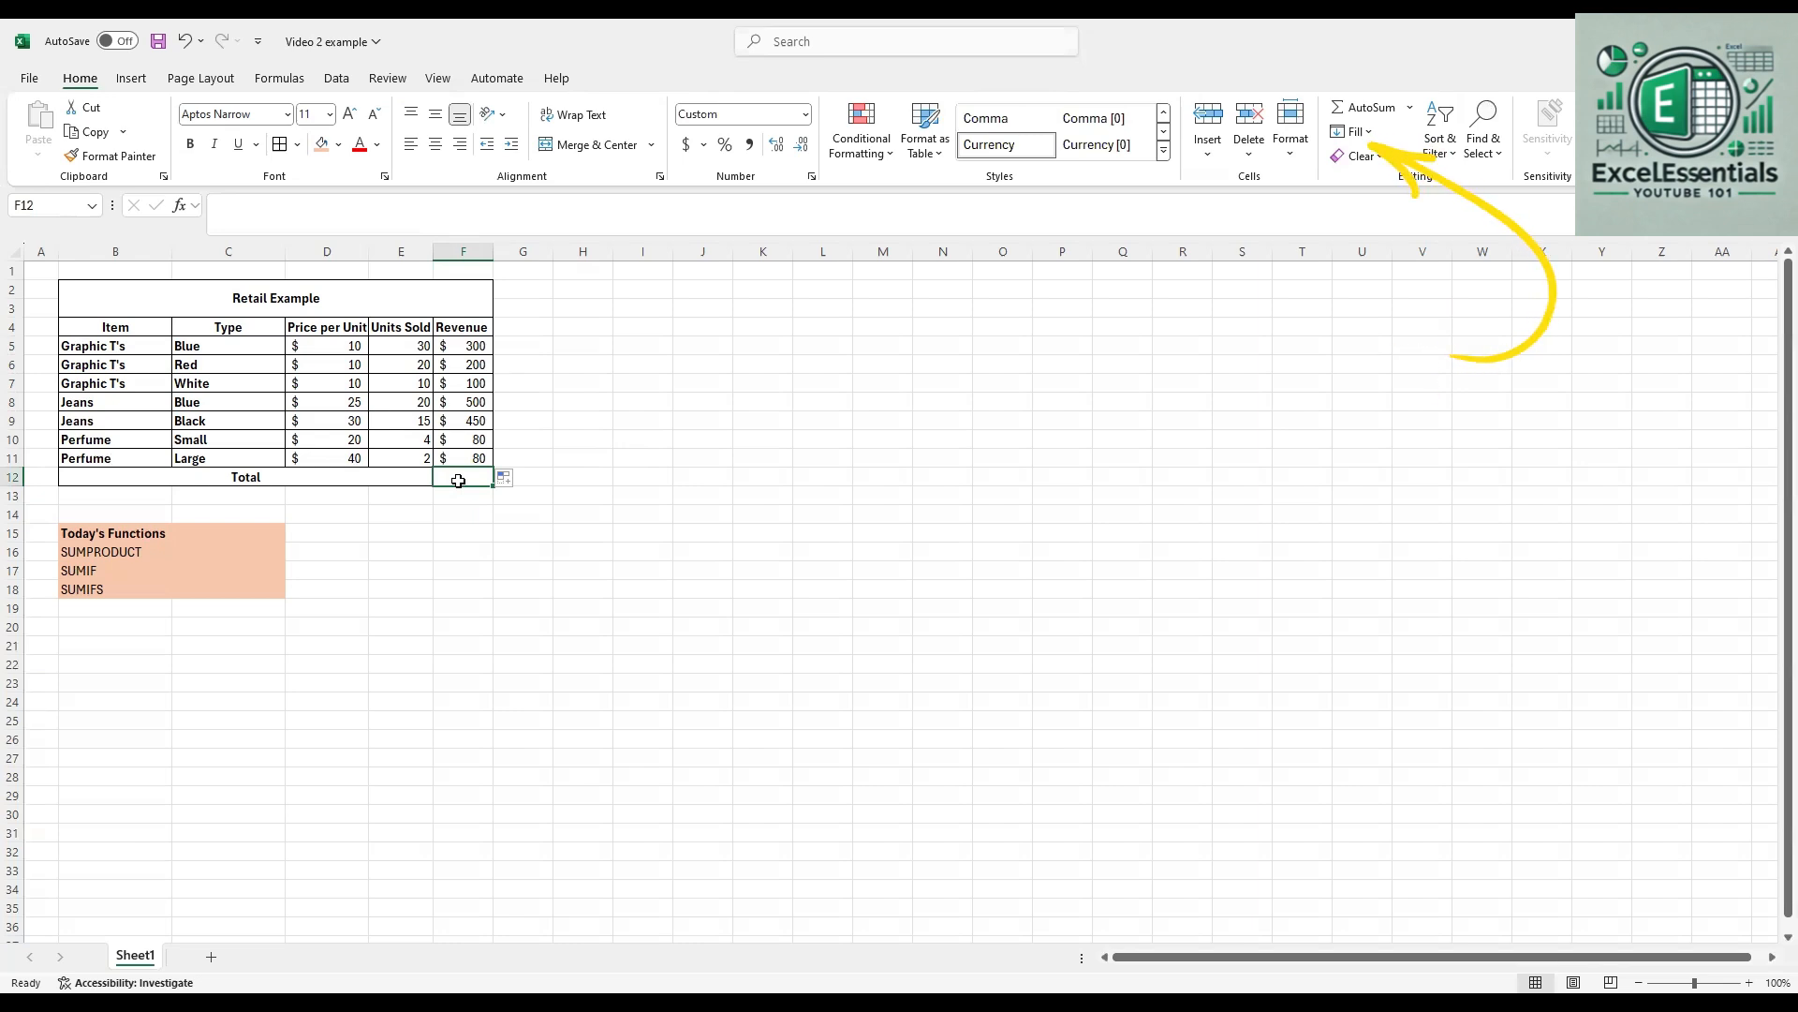
left_click(1371, 109)
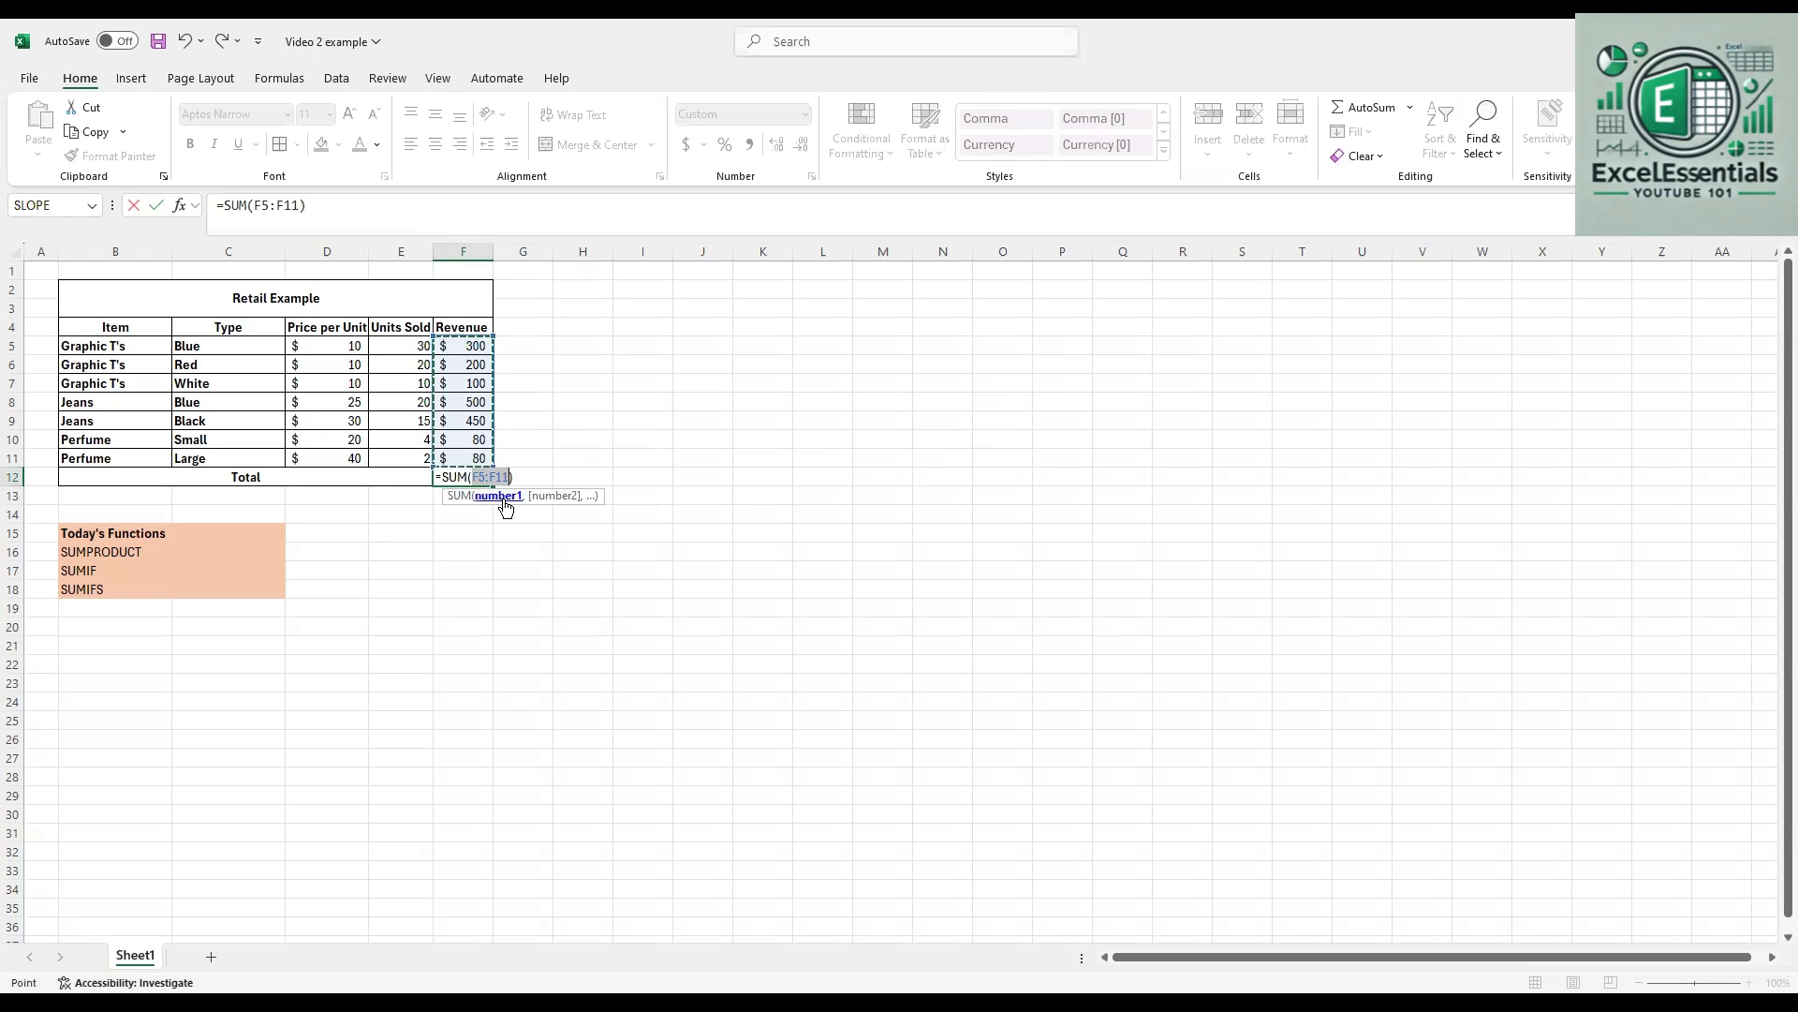
key("Return")
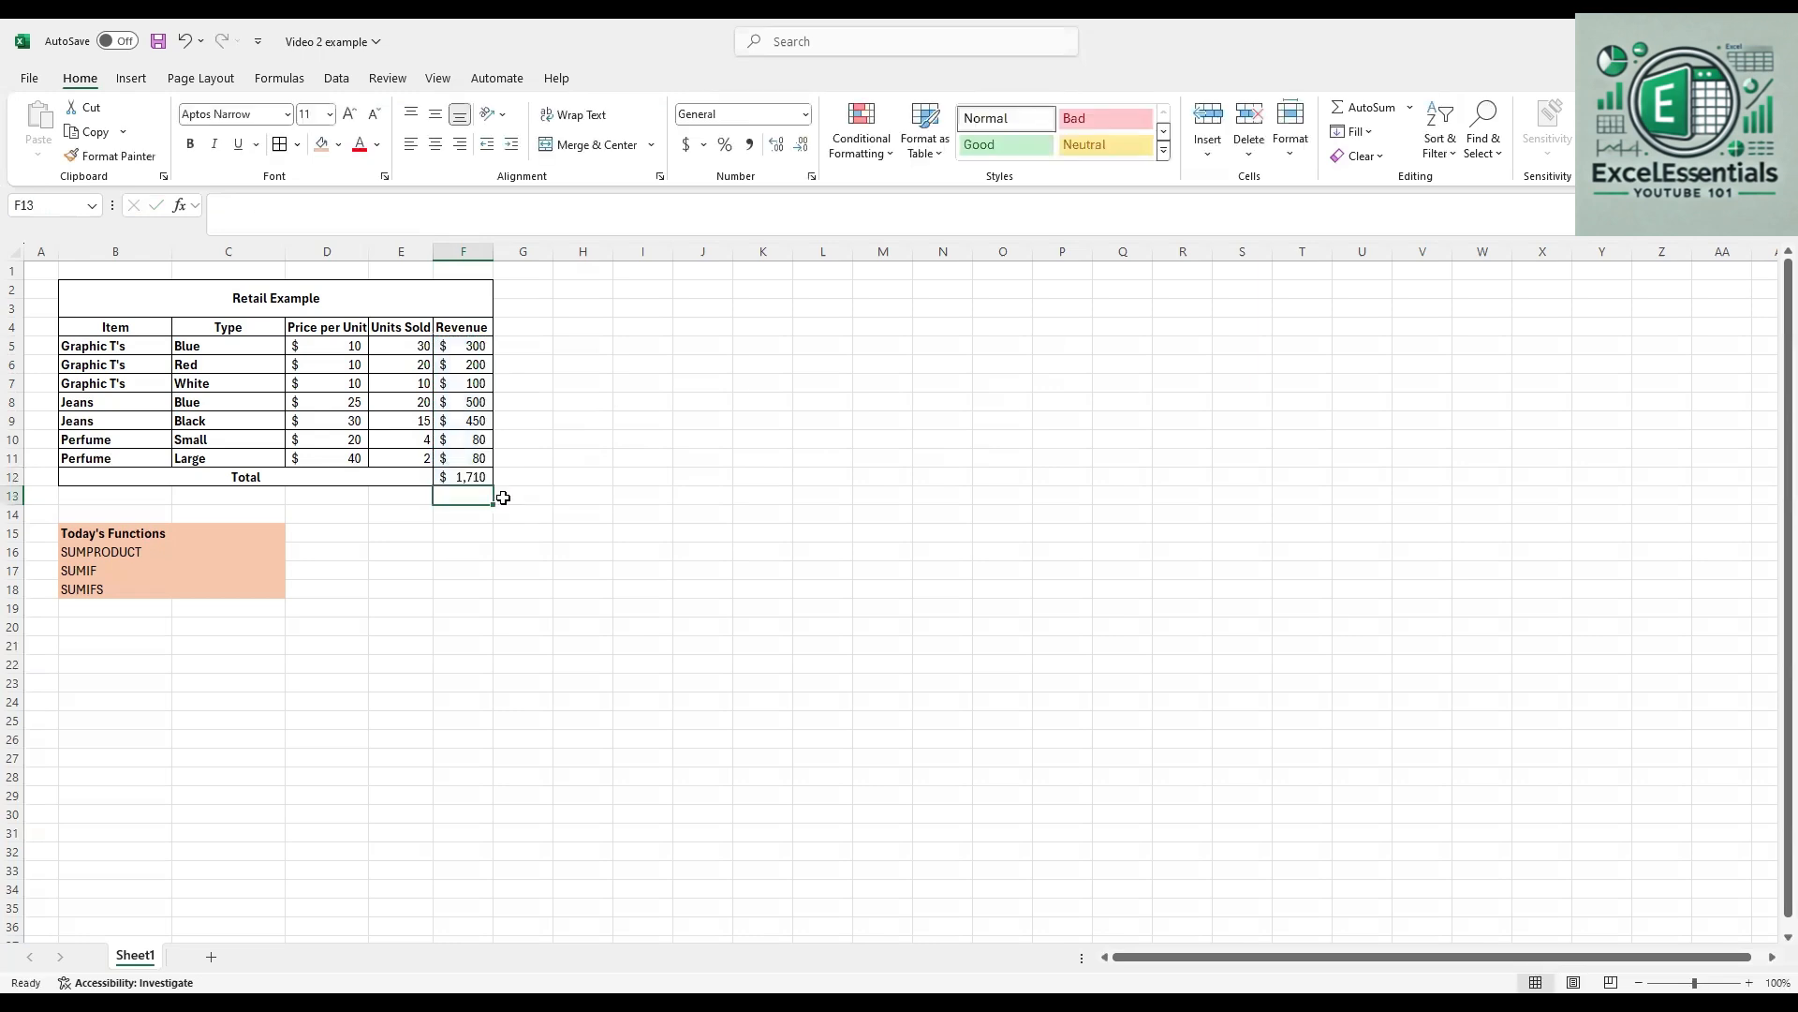
scroll(292, 485, "up", 2)
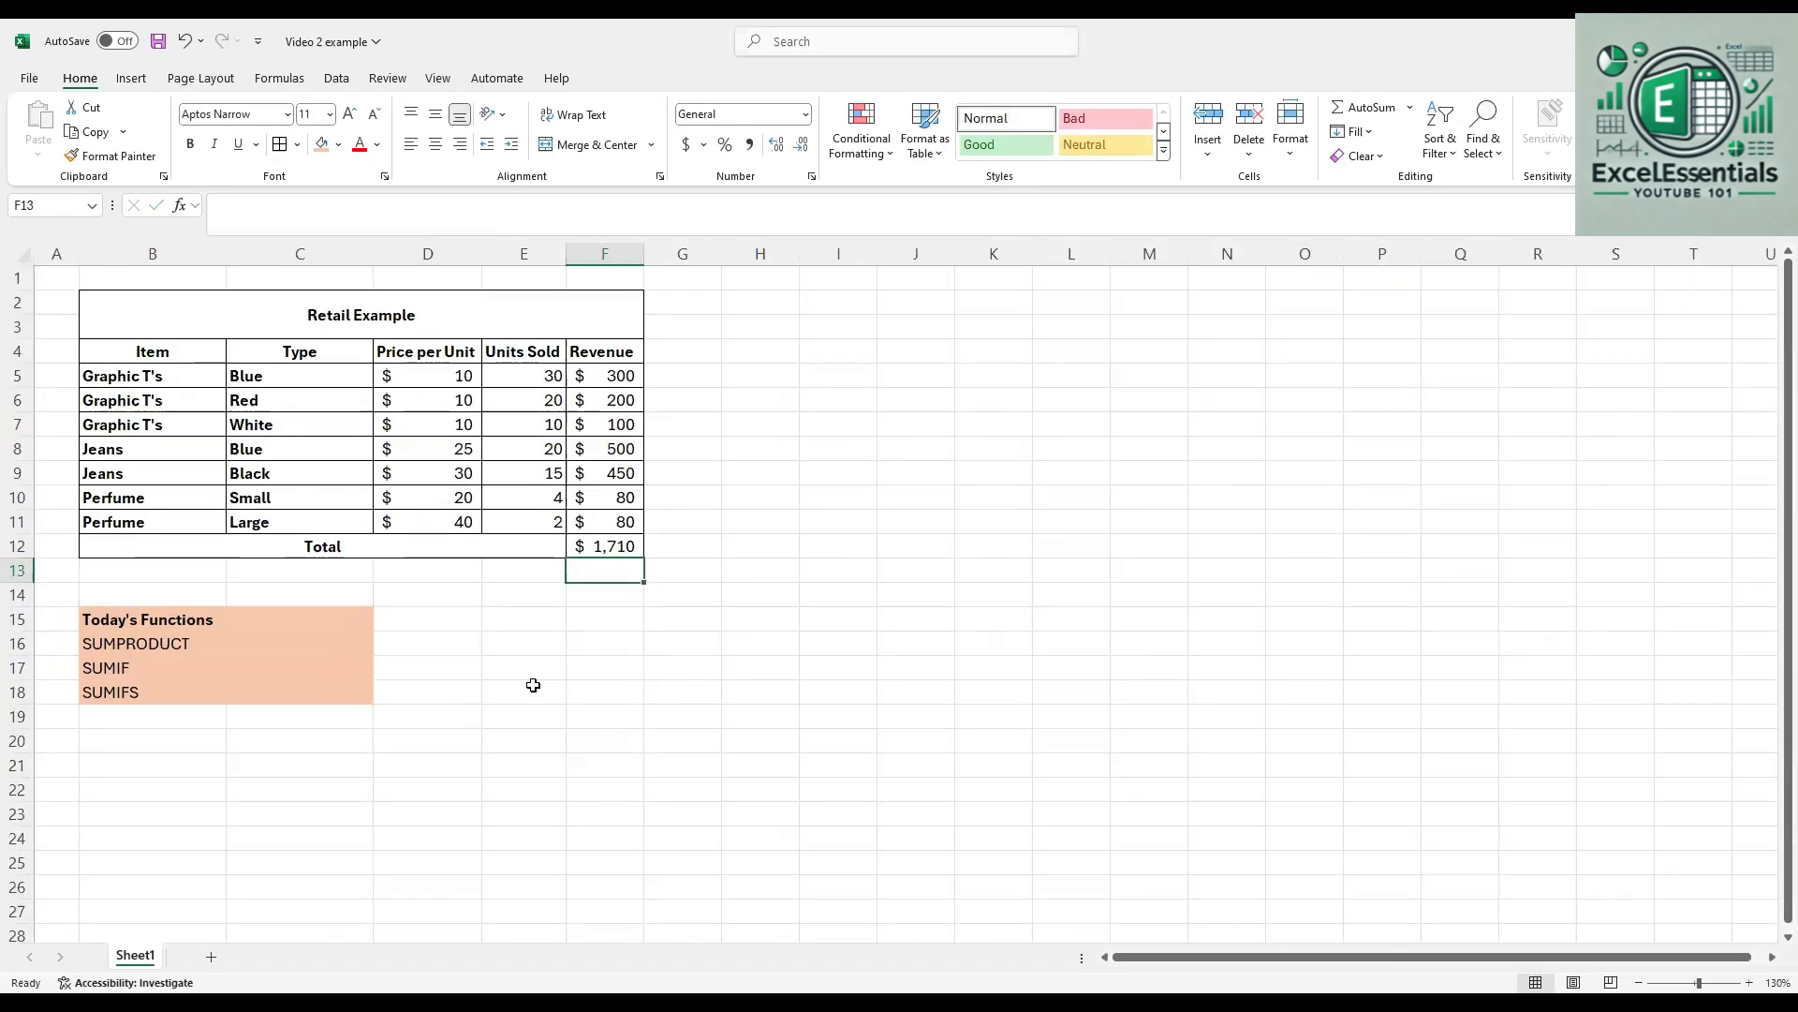
left_click(622, 552)
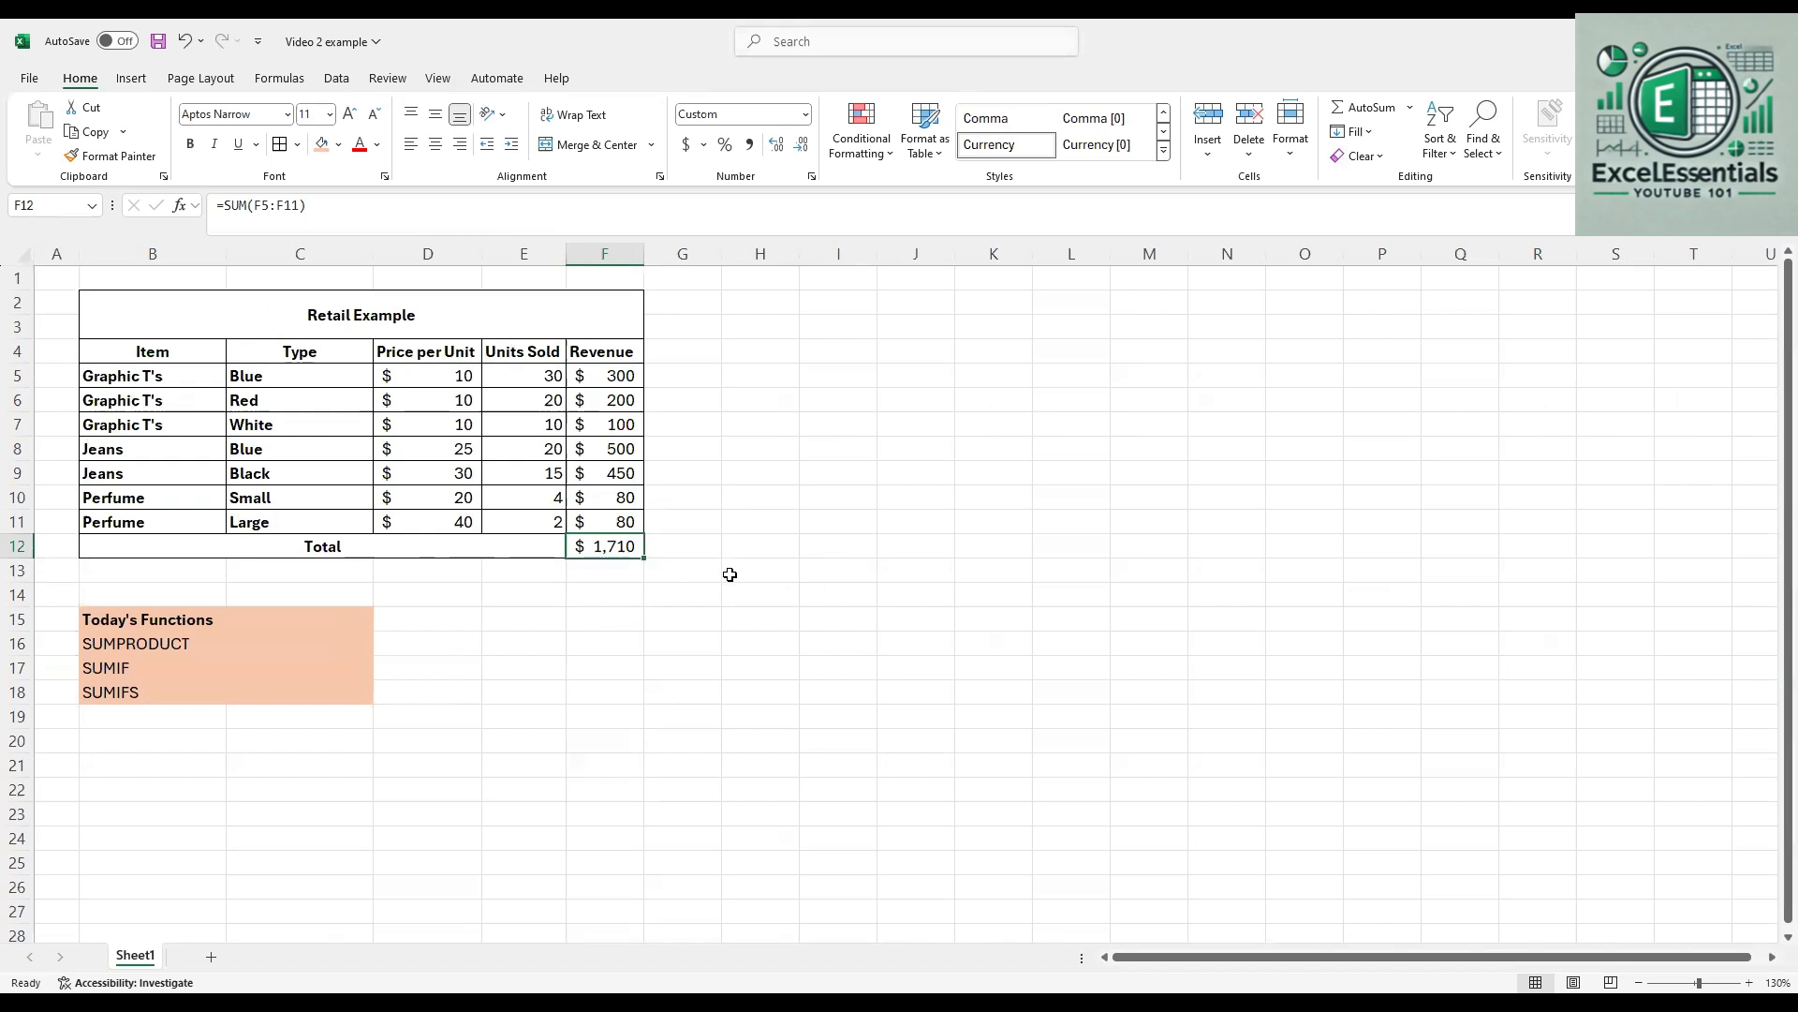
left_click(602, 376)
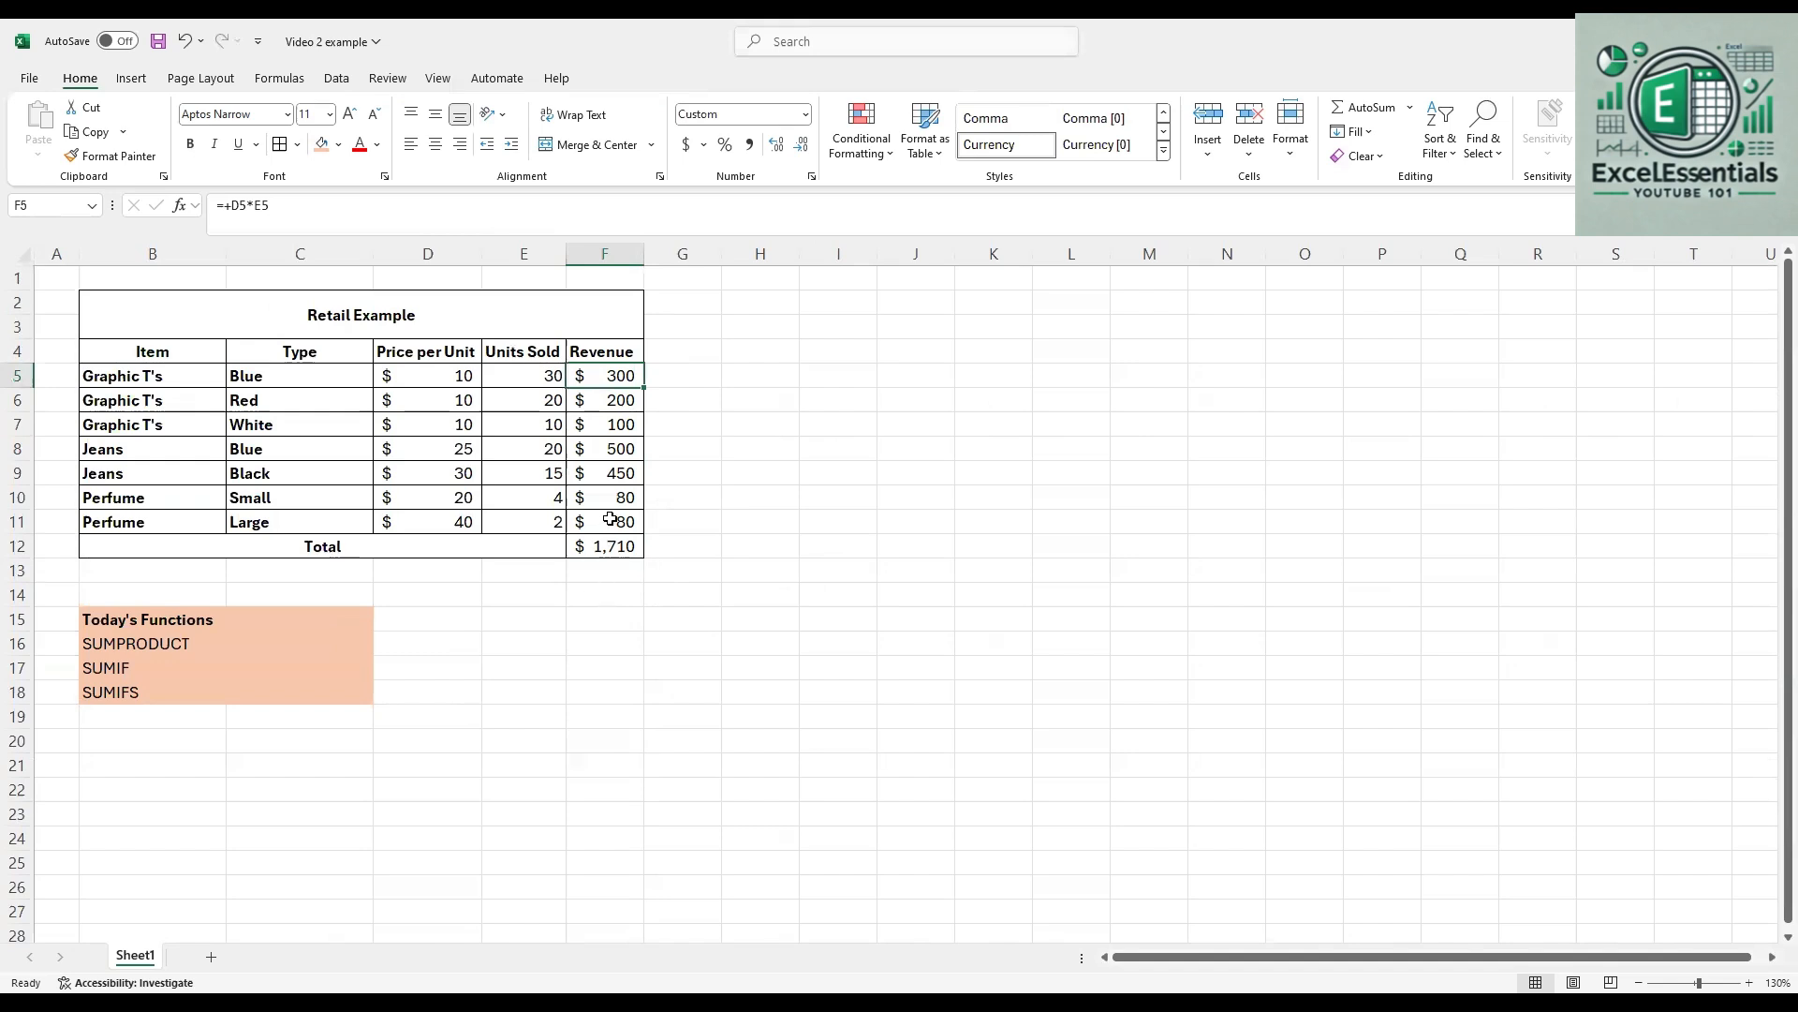
left_click(281, 644)
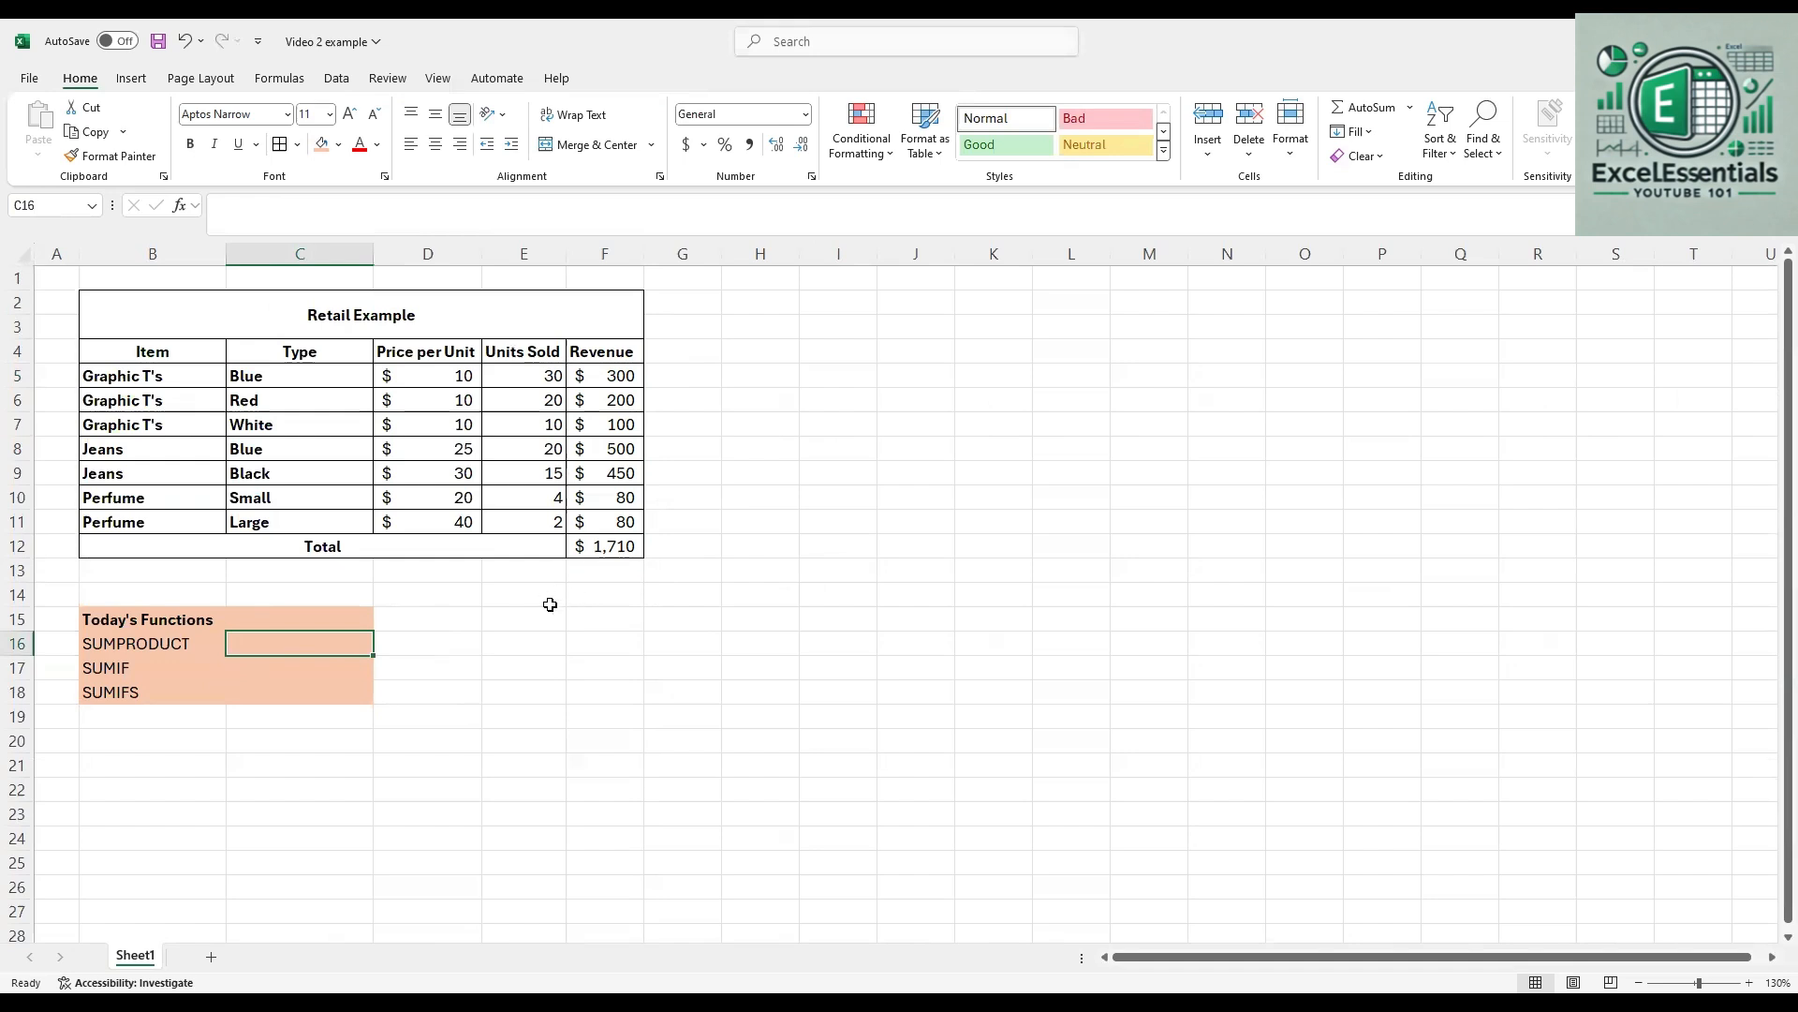
left_click(452, 376)
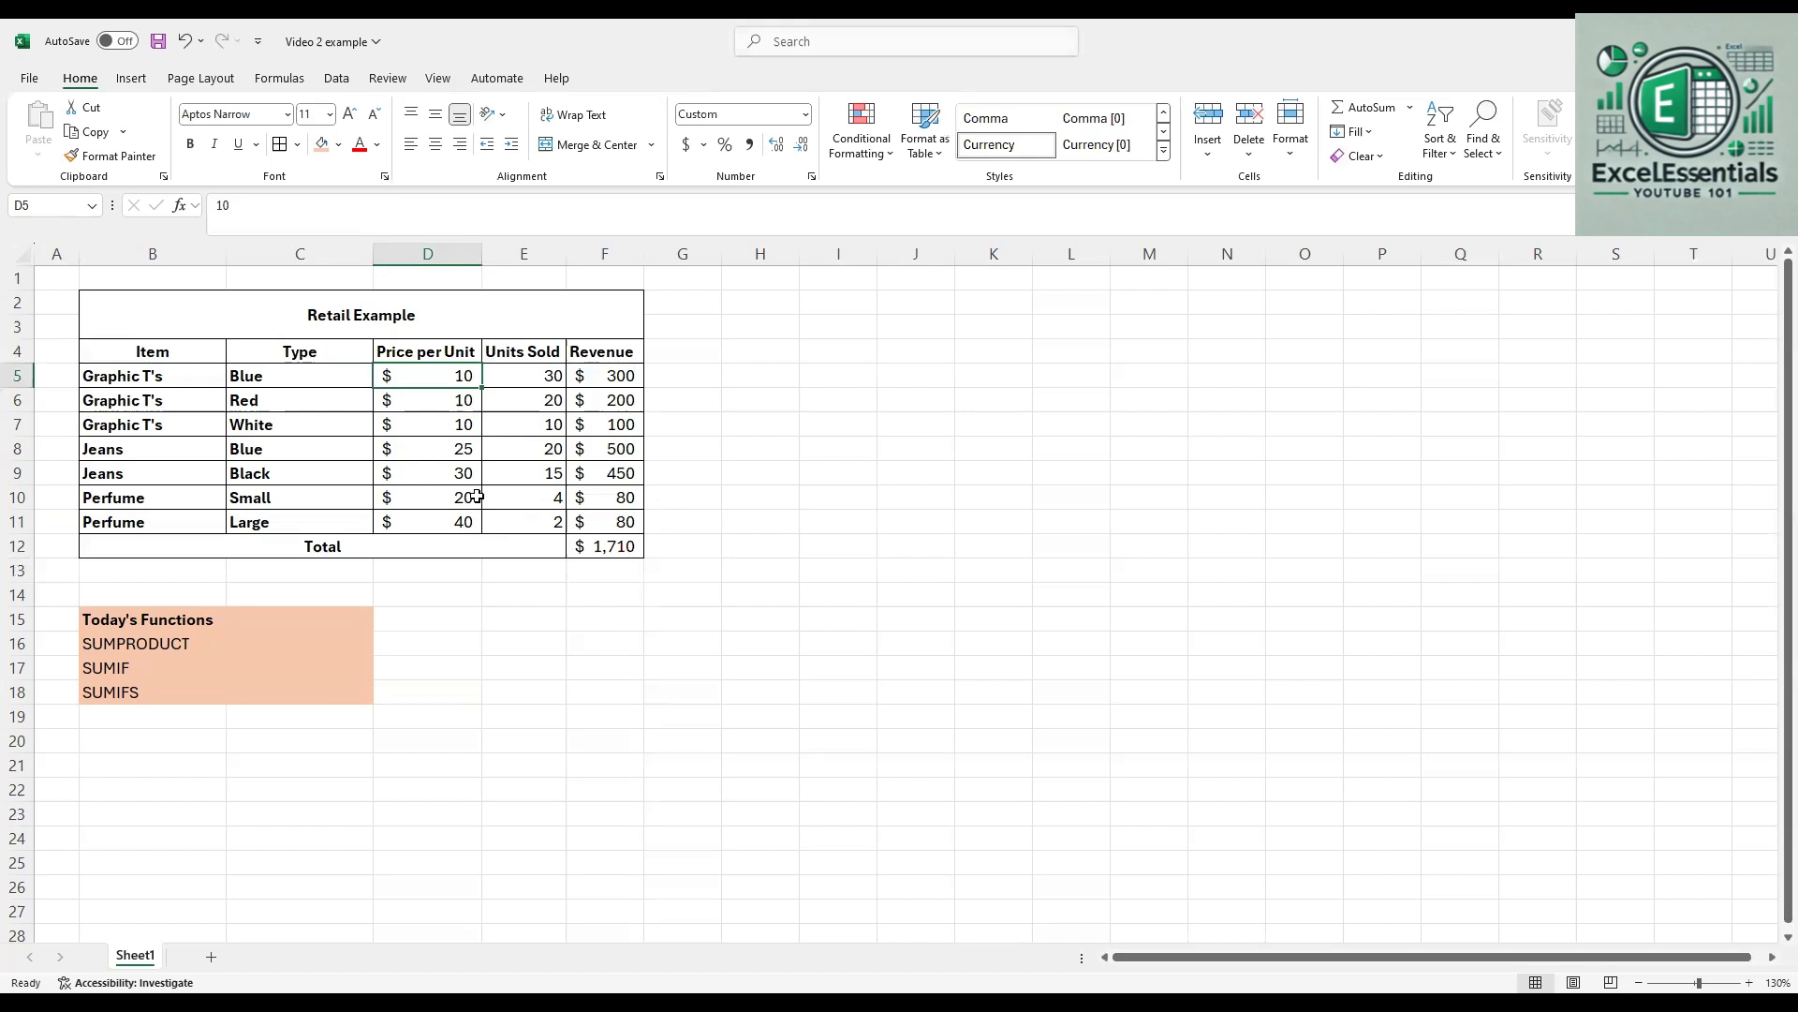
Step: Calculate total revenue in C16 with SUMPRODUCT over D5:D11 and E5:E11, and apply the Accounting dollar format to the result
left_click(294, 644)
type("+")
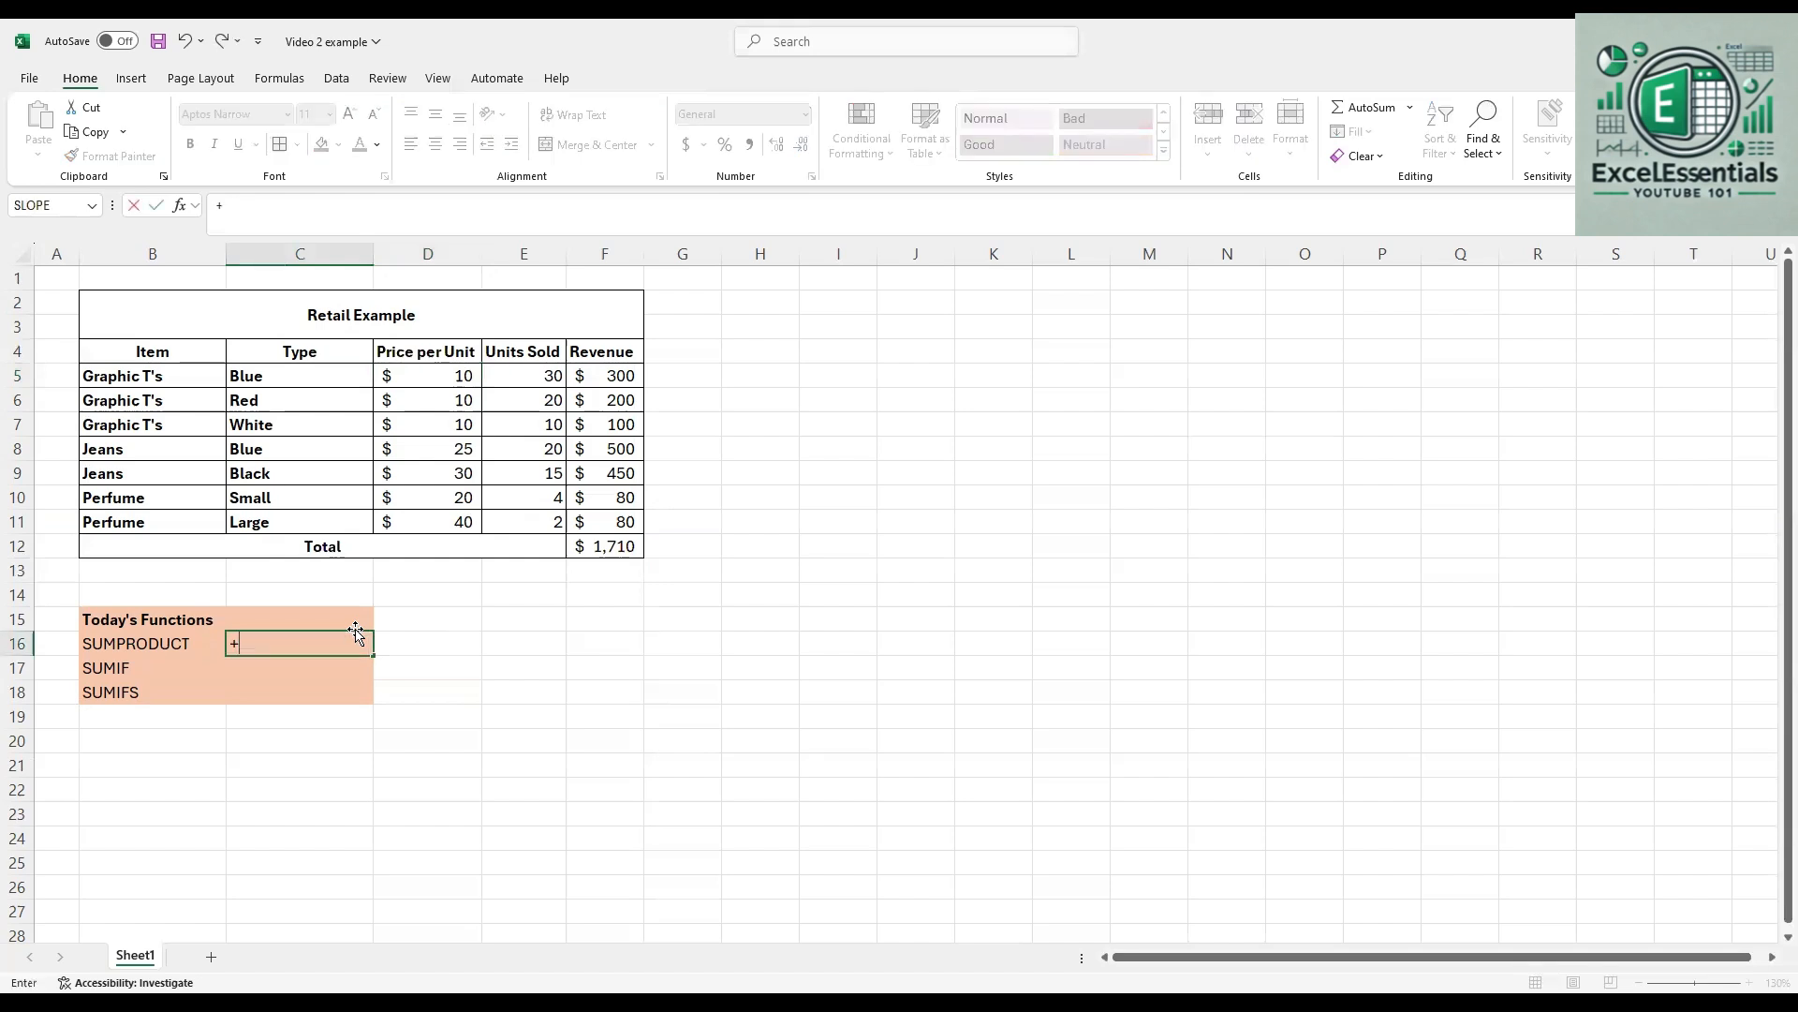
type("sumpro")
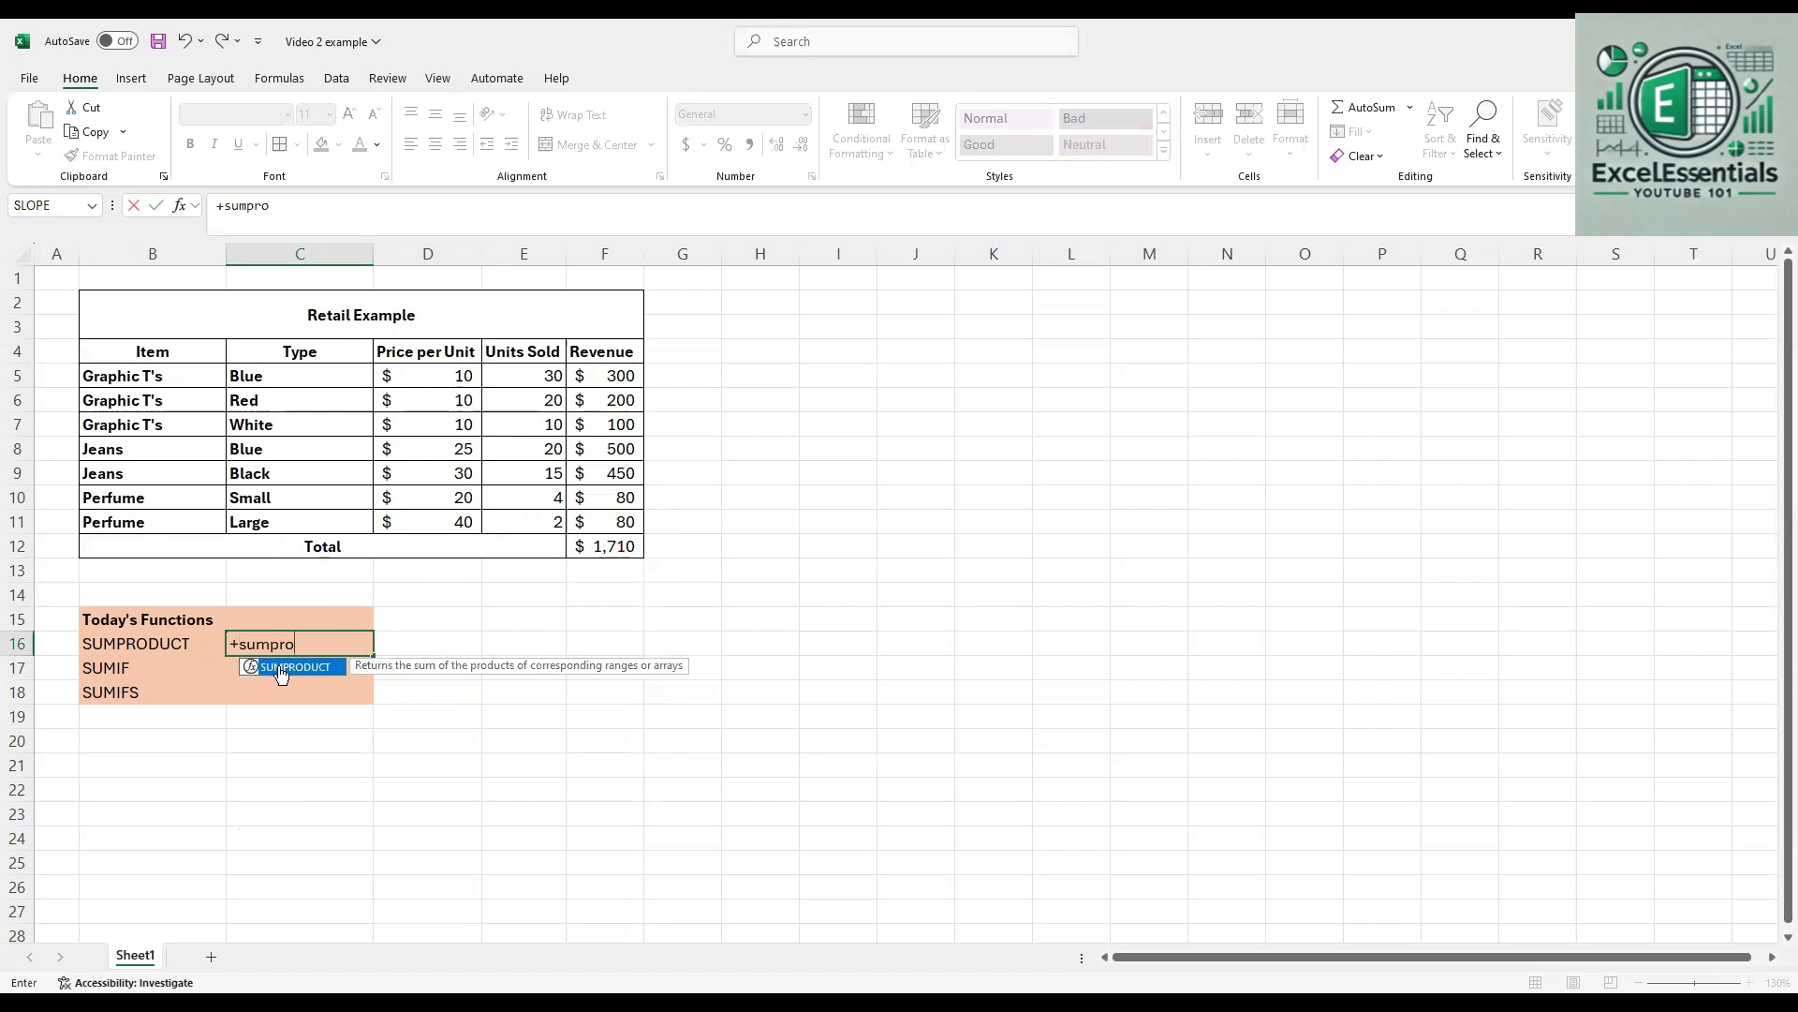
double_click(281, 673)
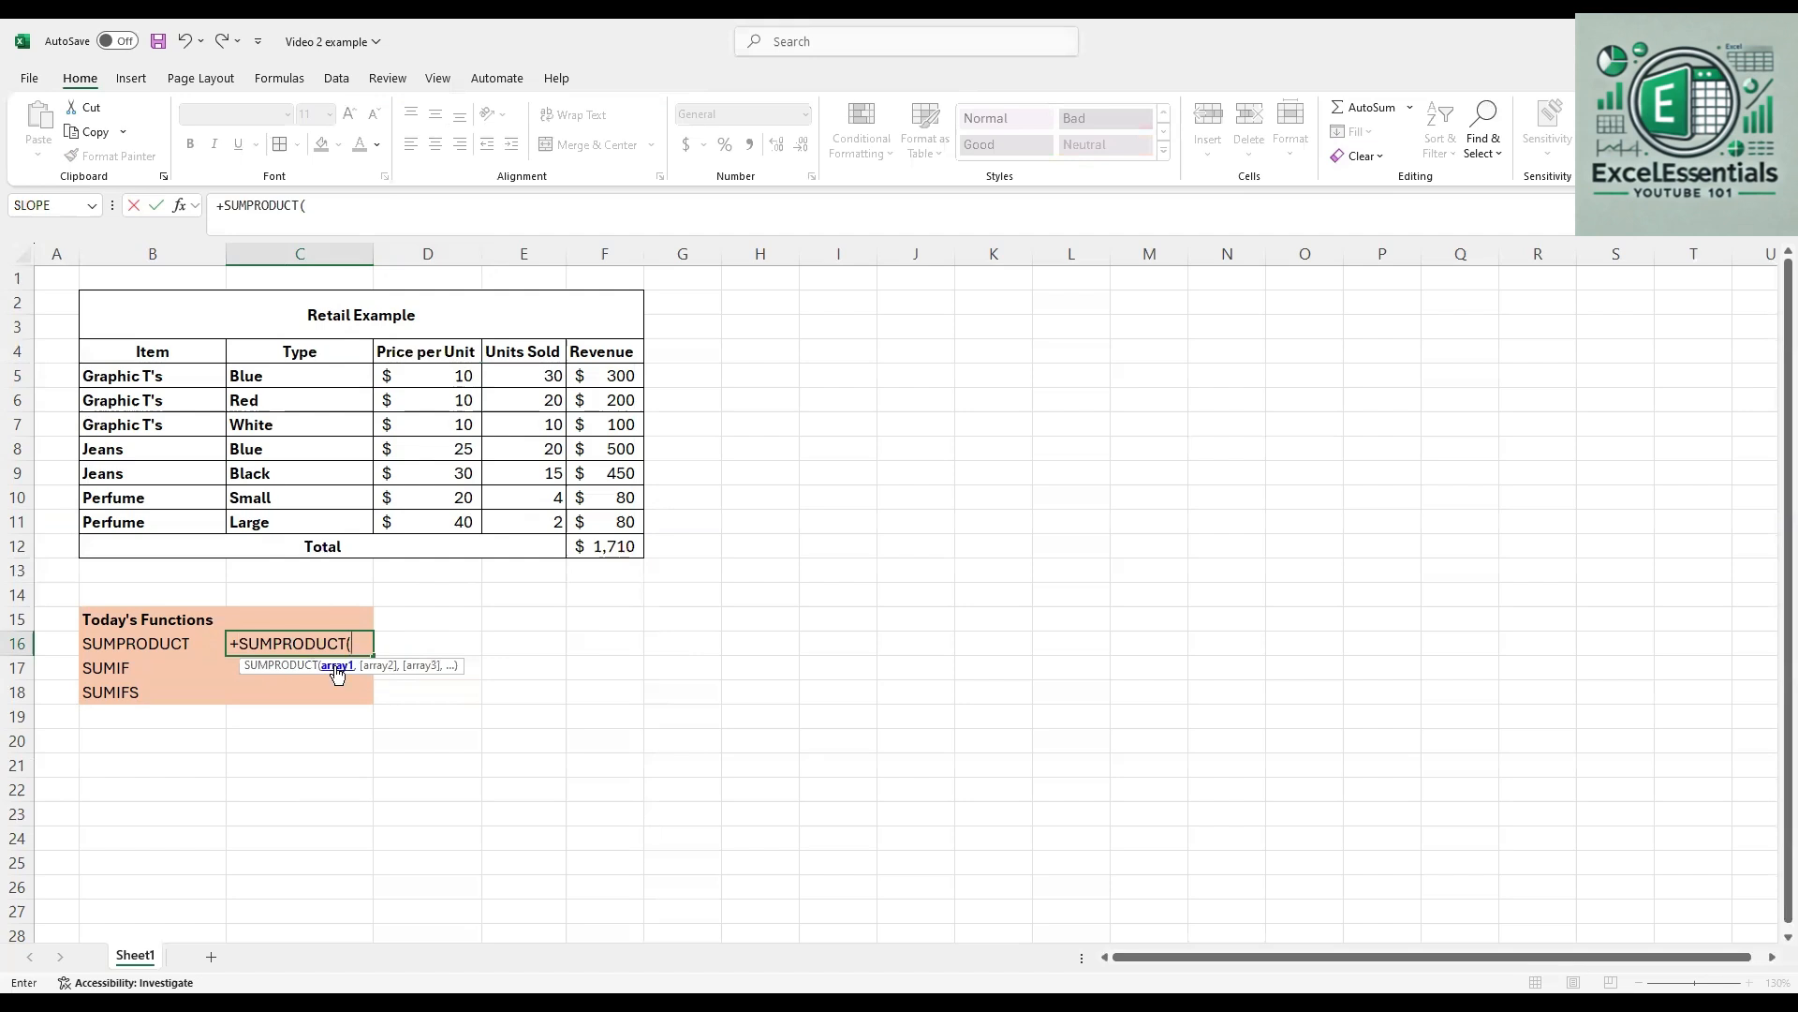
left_click_drag(434, 374, 427, 403)
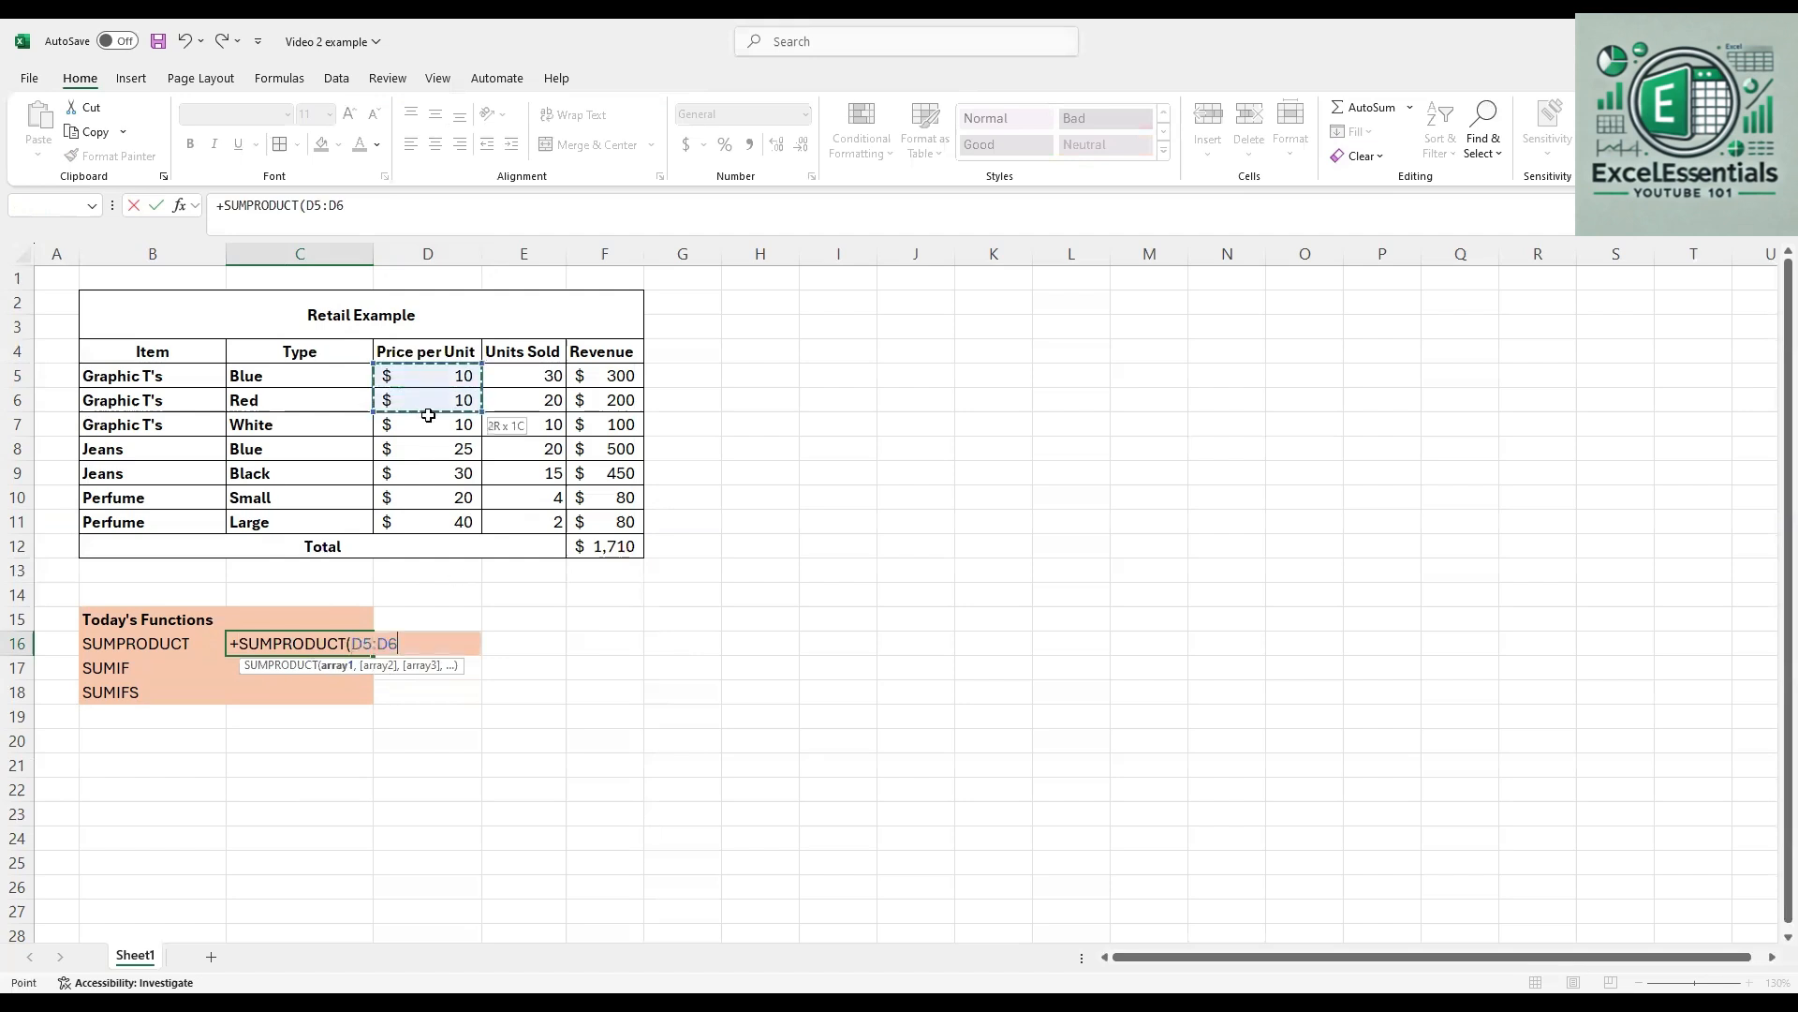
mouse_move(428, 506)
left_mouse_down()
mouse_move(451, 498)
mouse_move(440, 521)
left_mouse_up()
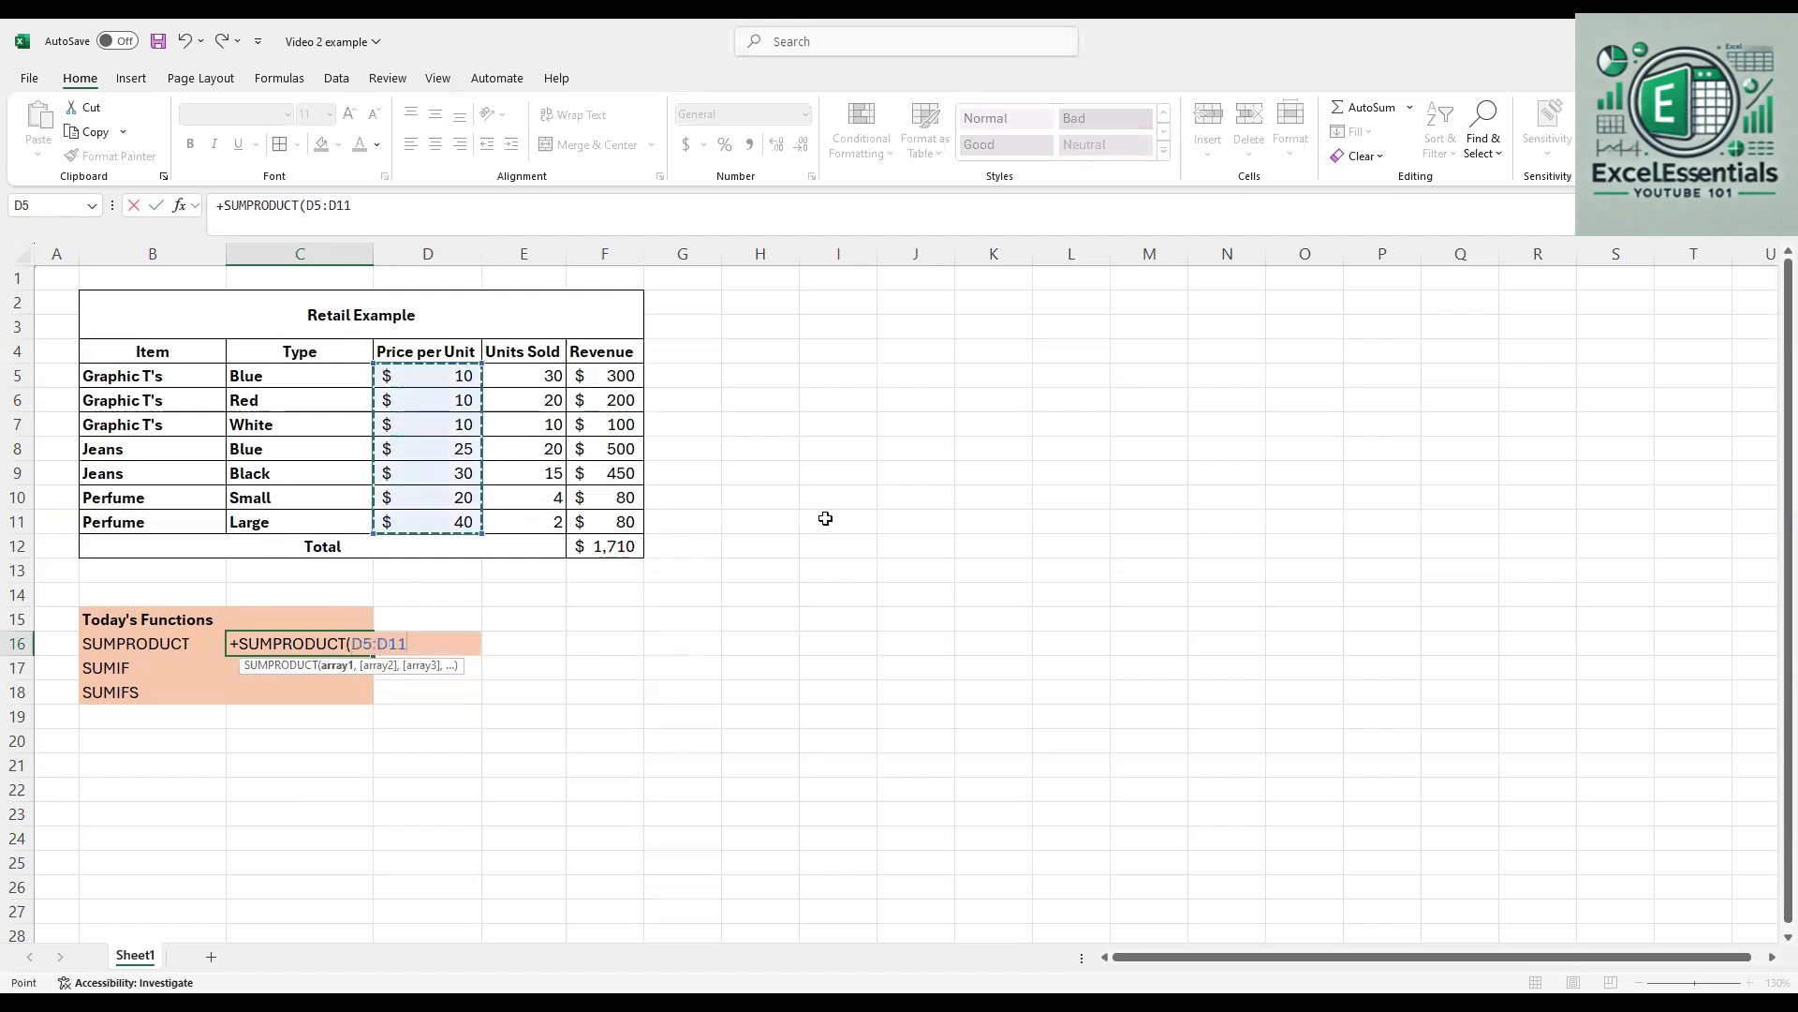
type(",")
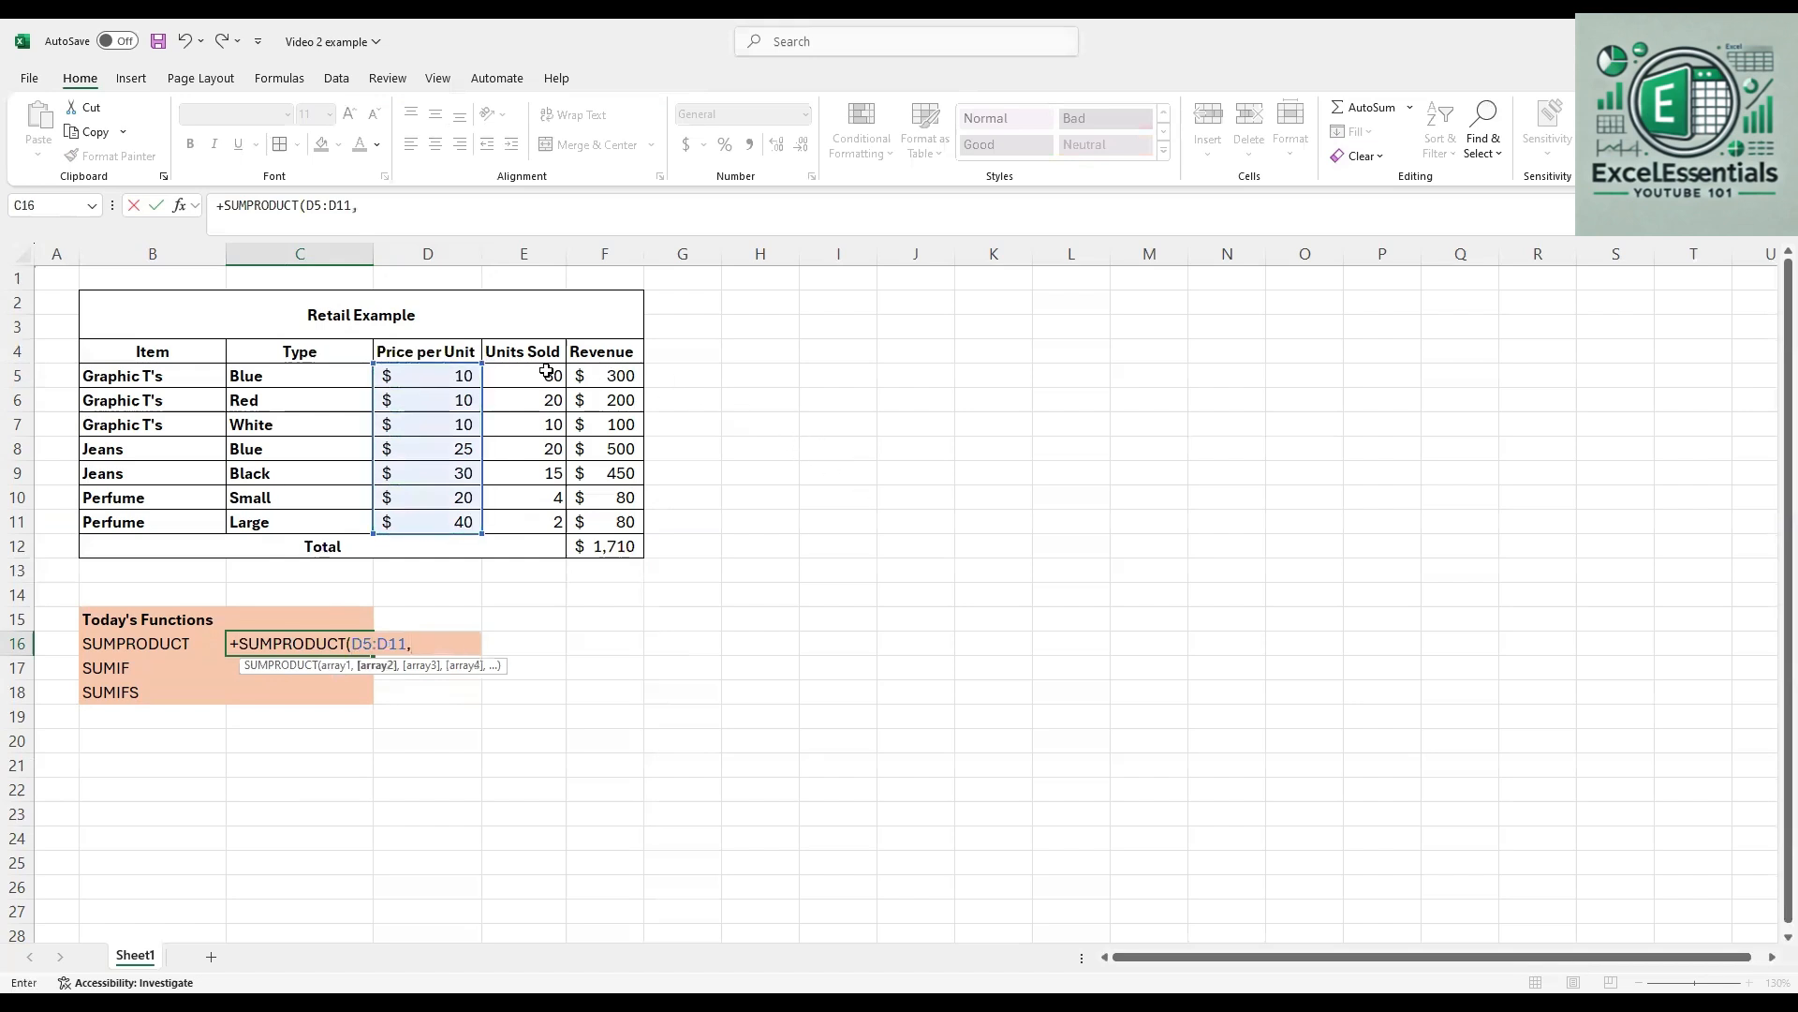
left_click_drag(547, 371, 546, 521)
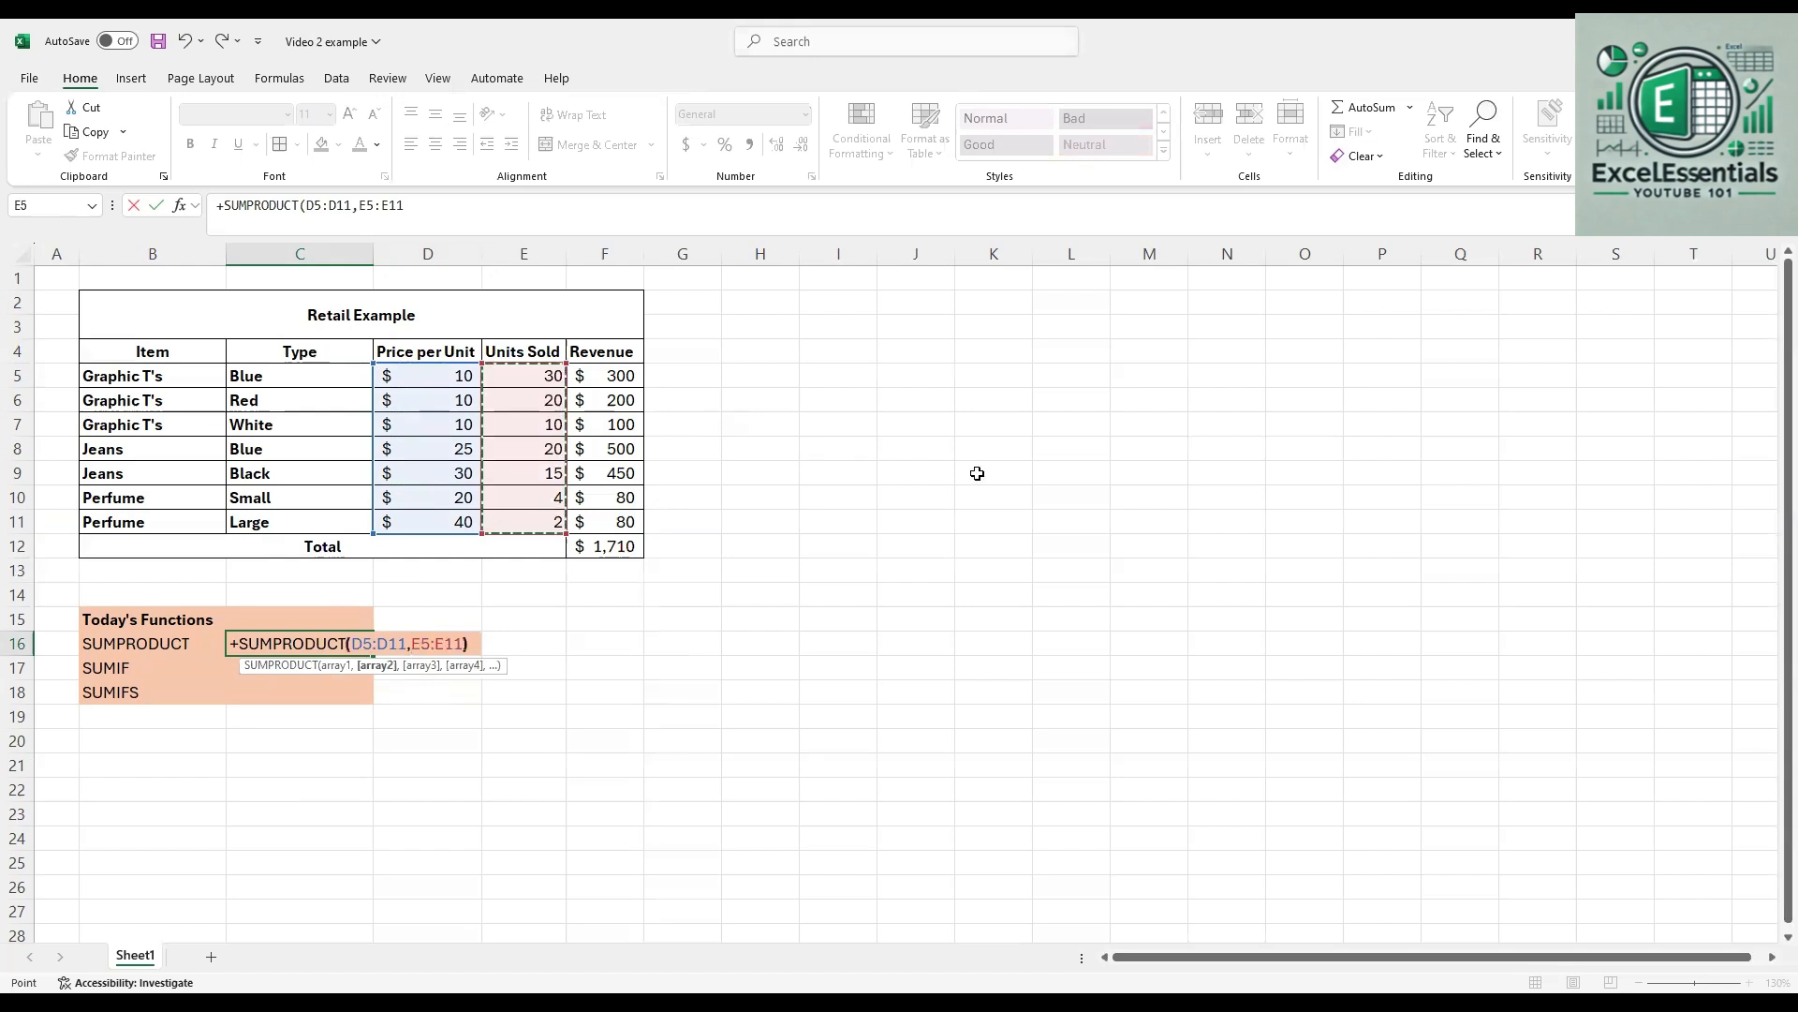
type(")")
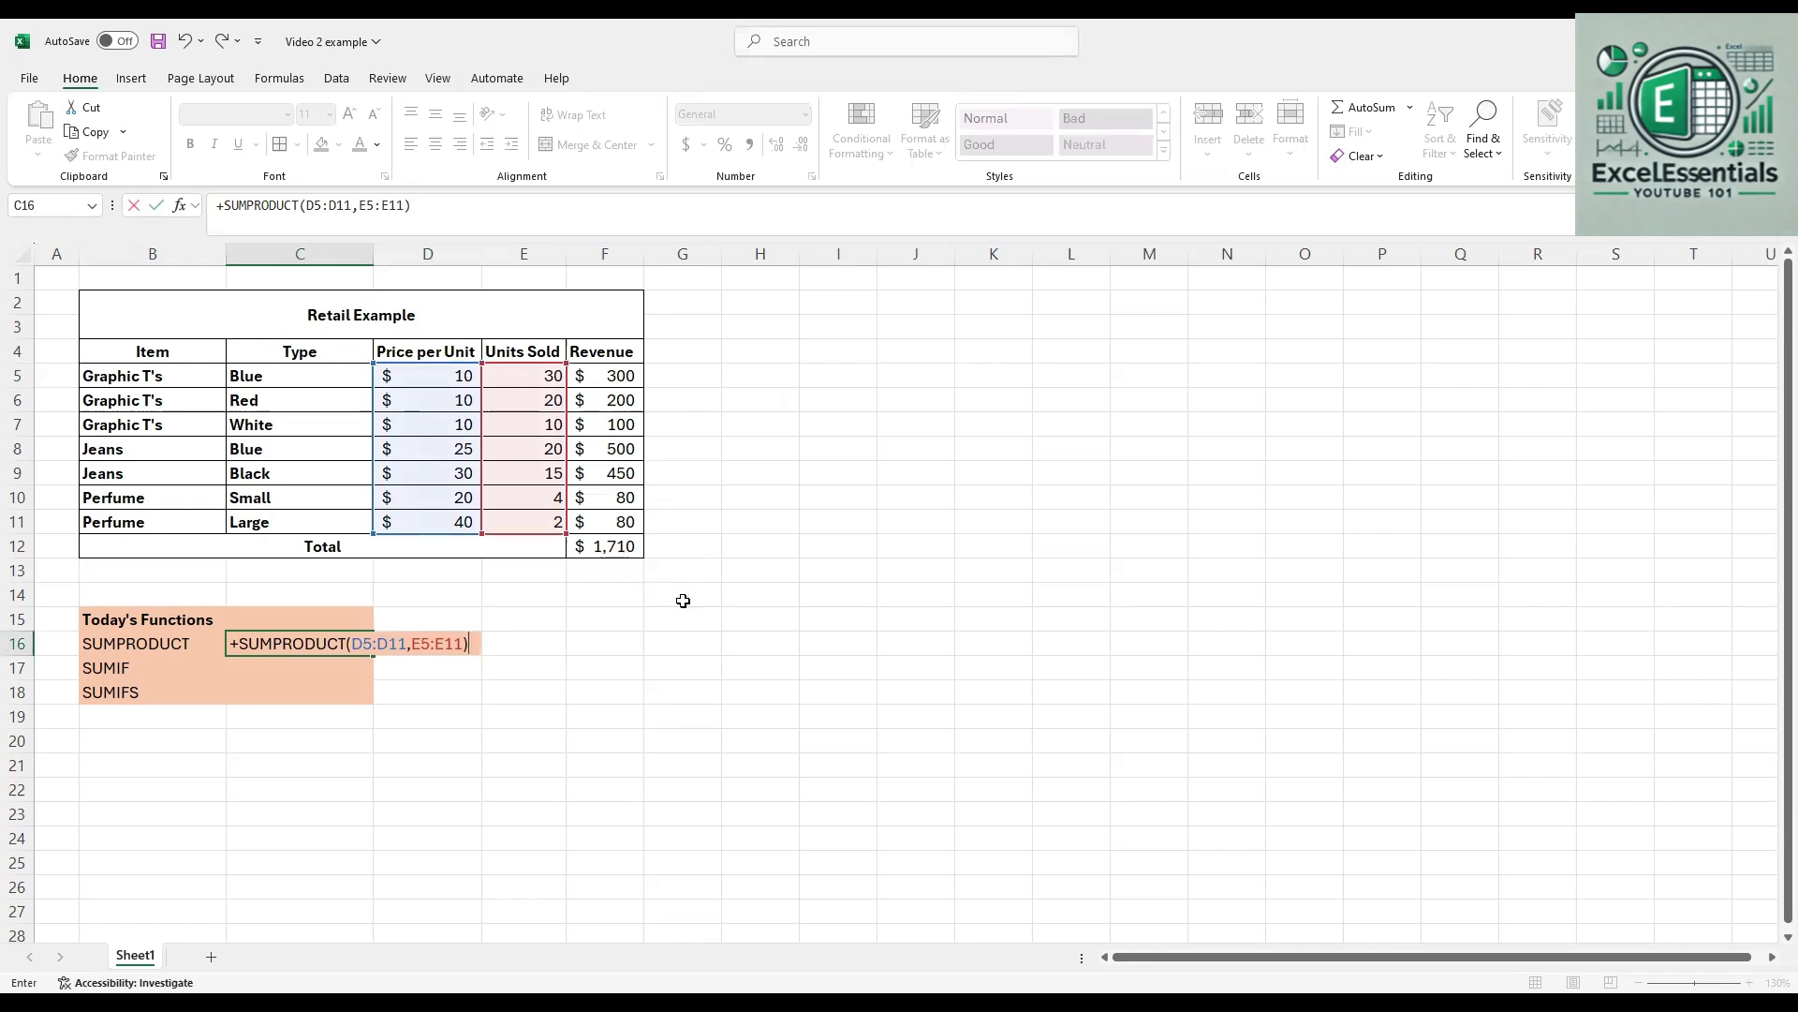
key("Return")
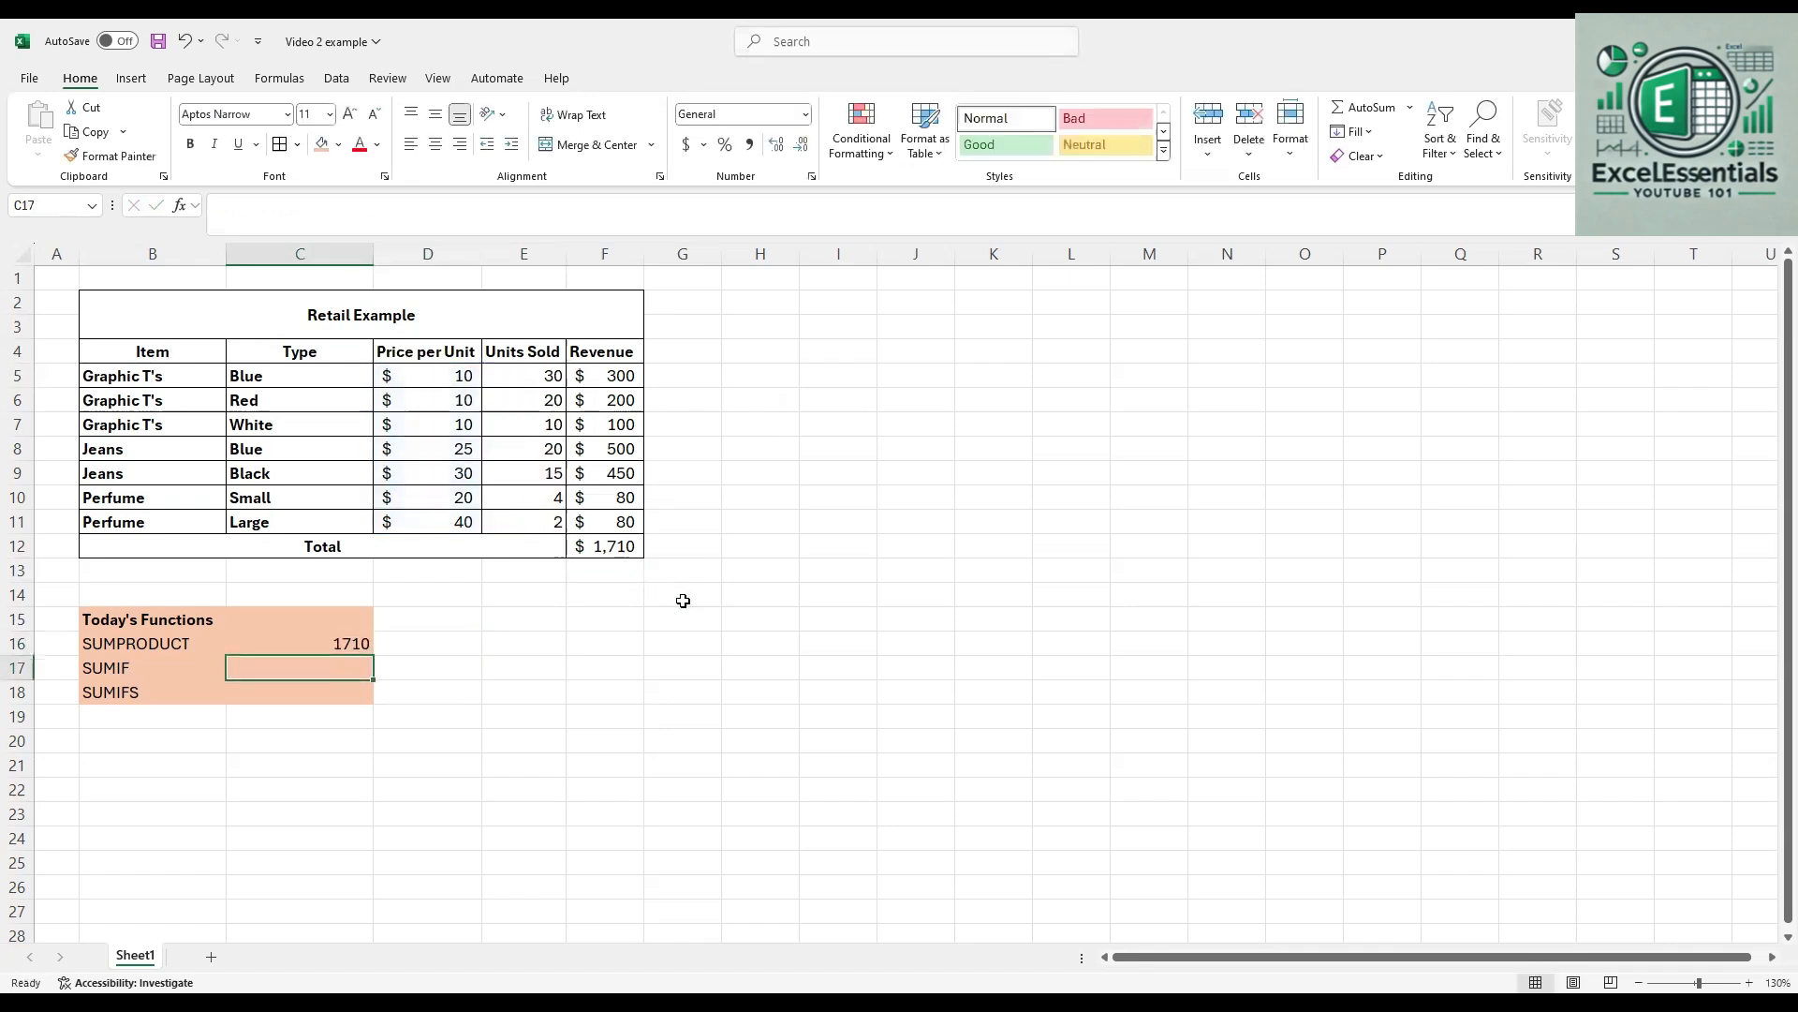
left_click(370, 640)
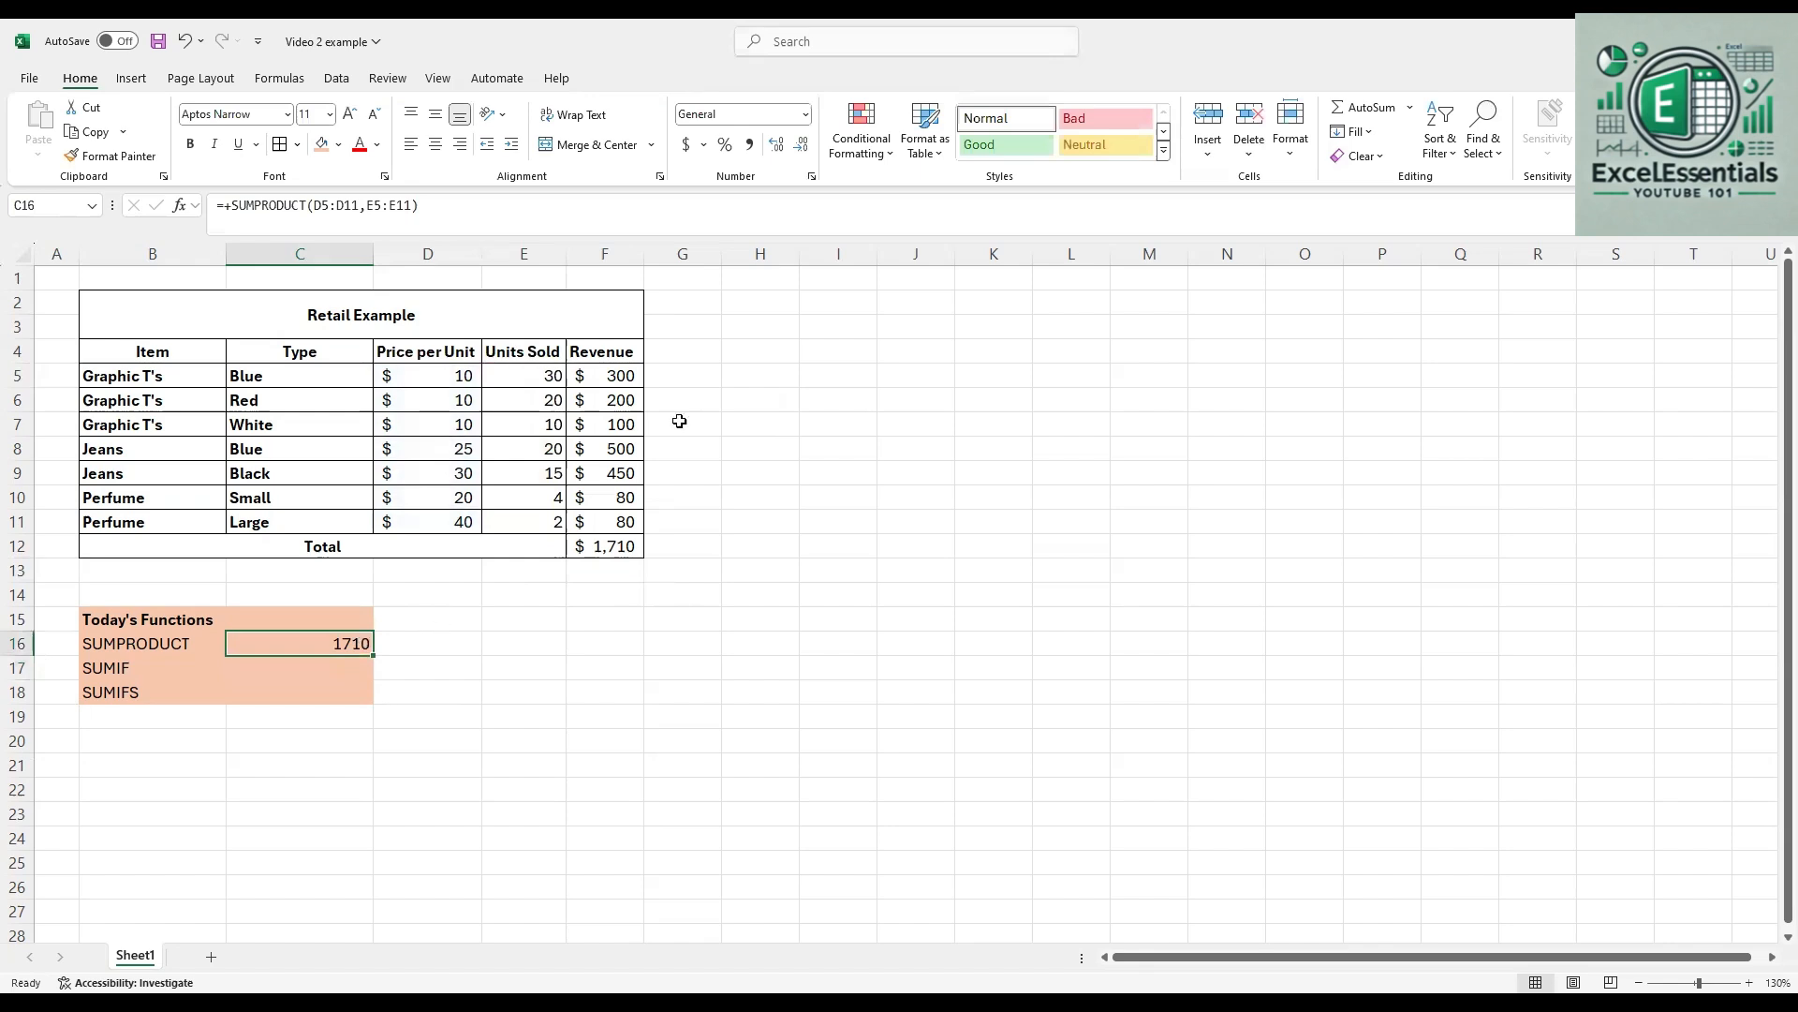
left_click(688, 146)
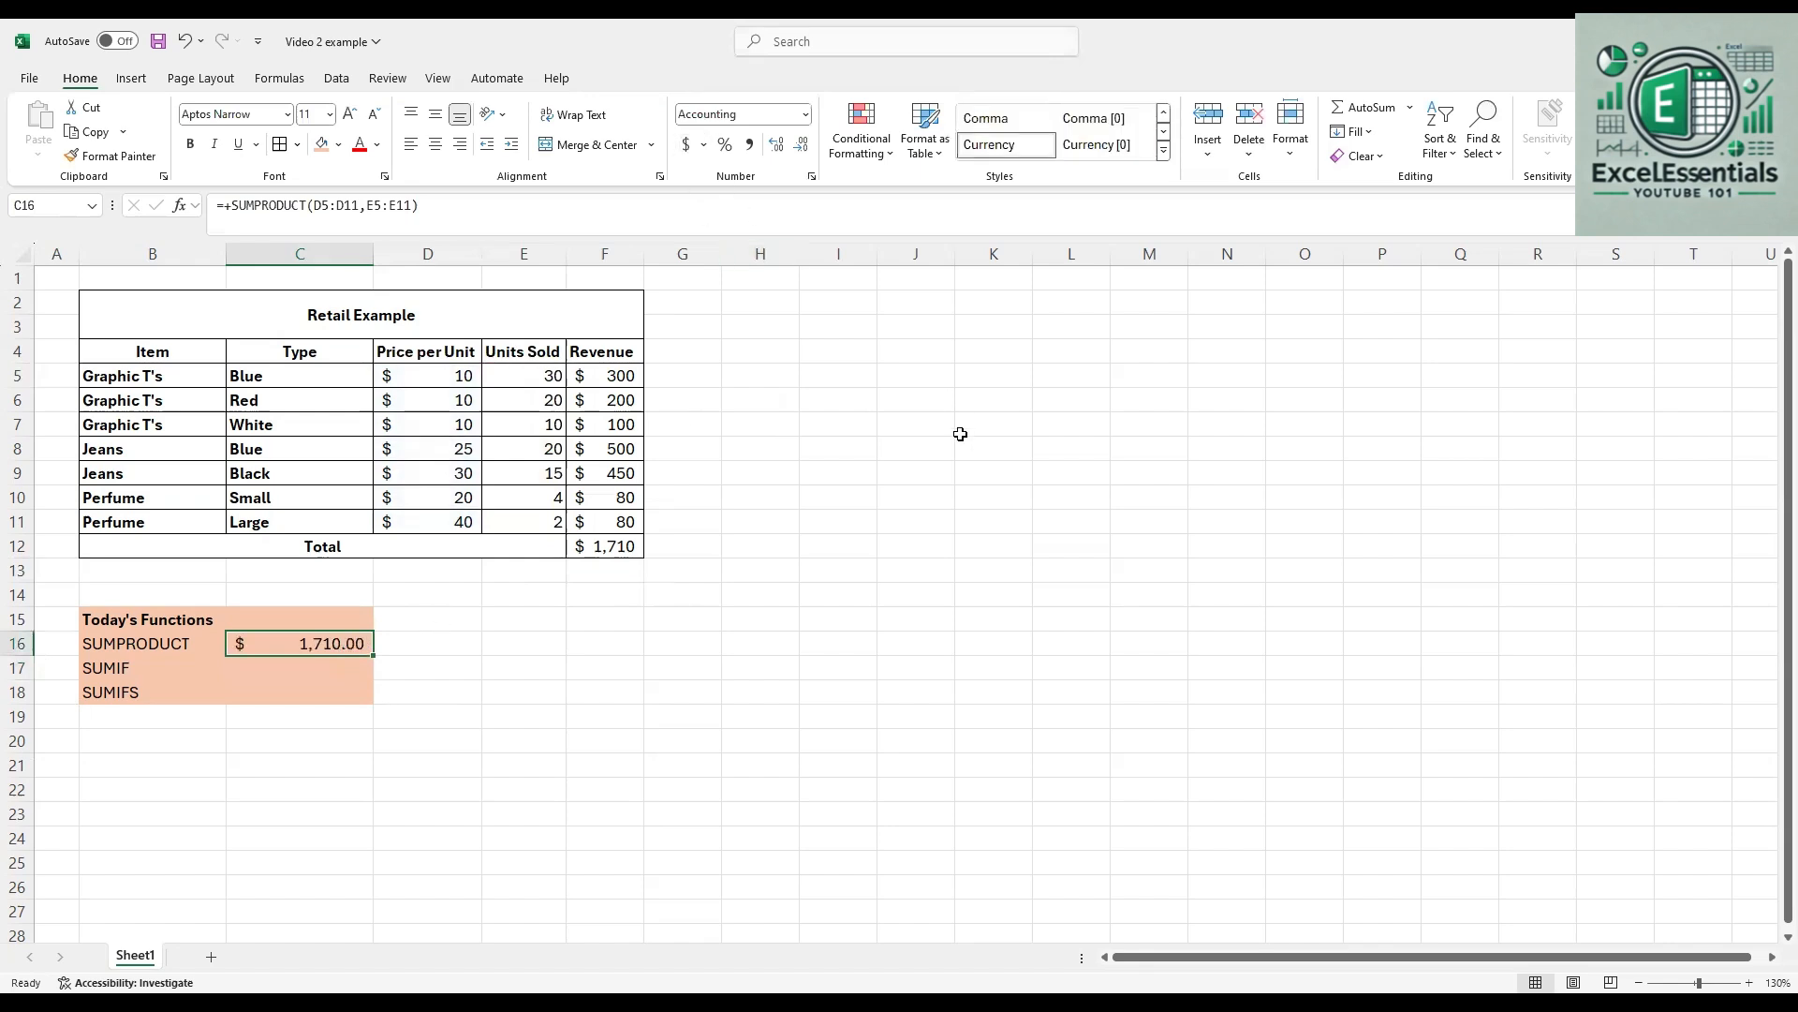
Step: Review the price and units sold pairs row by row in rows 5 to 8 to see what SUMPRODUCT multiplies
left_click(437, 374)
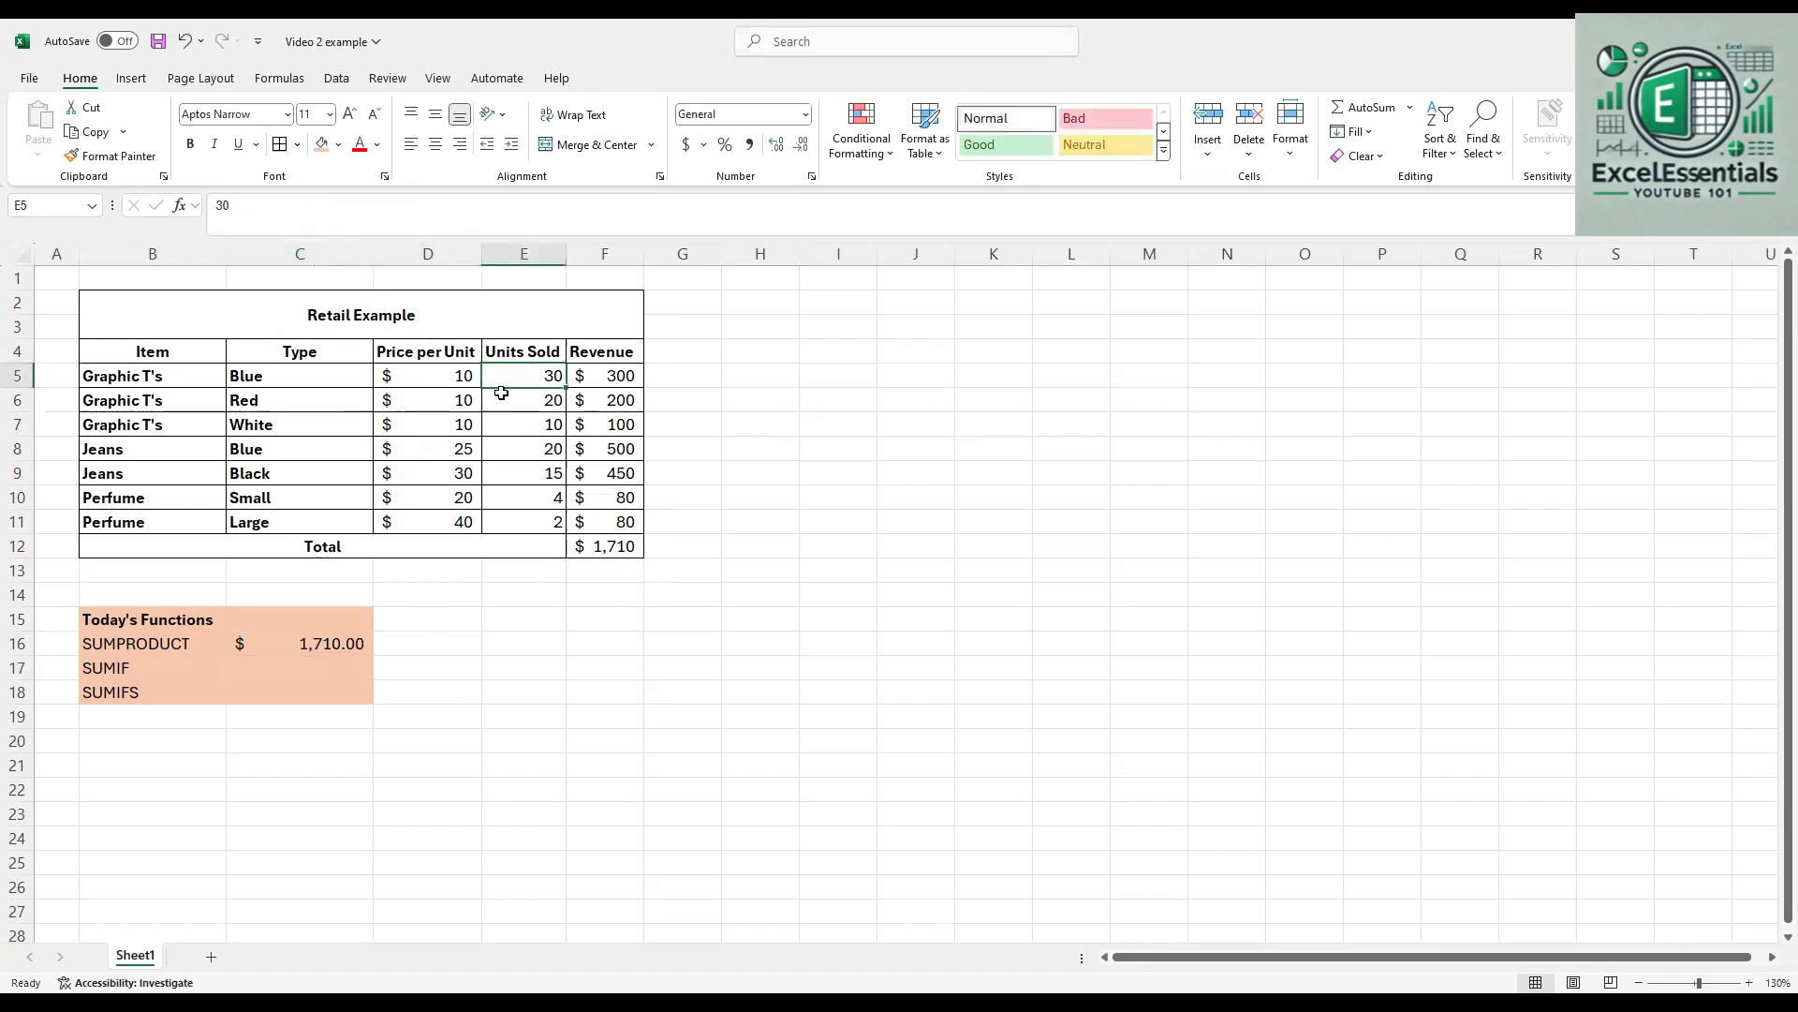
left_click(453, 397)
left_click(528, 397)
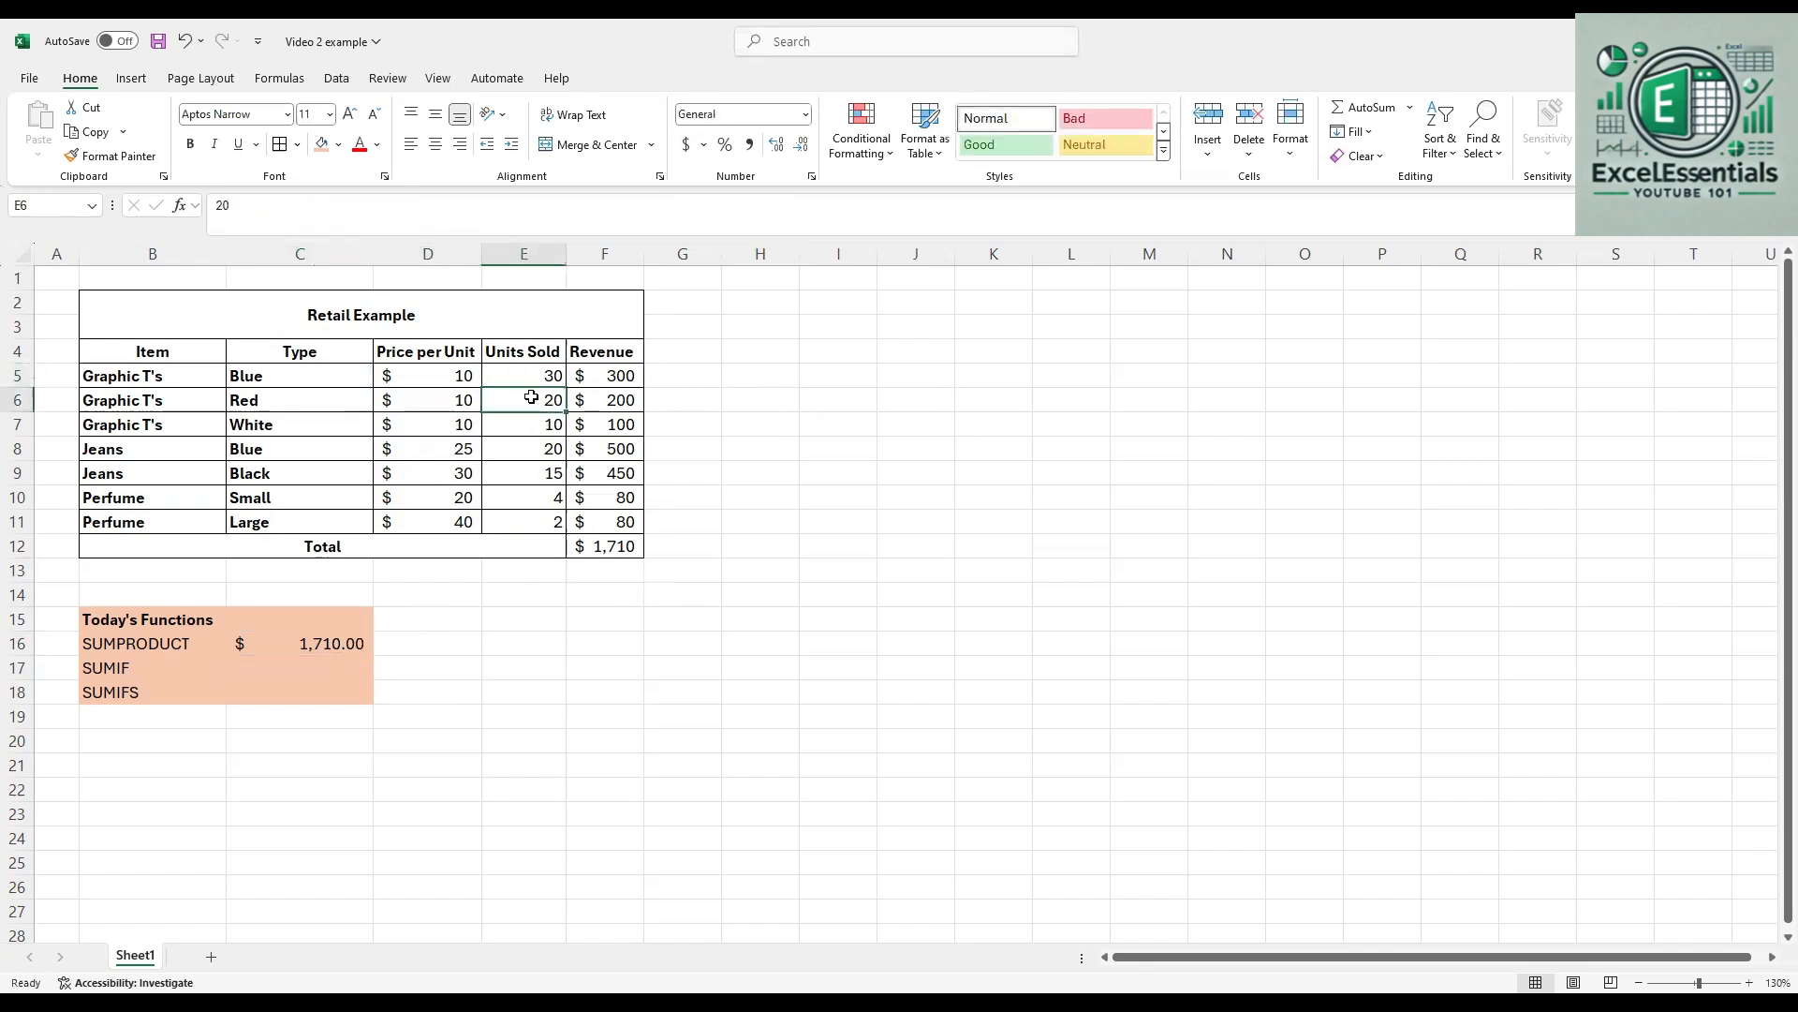
left_click(443, 424)
left_click(540, 418)
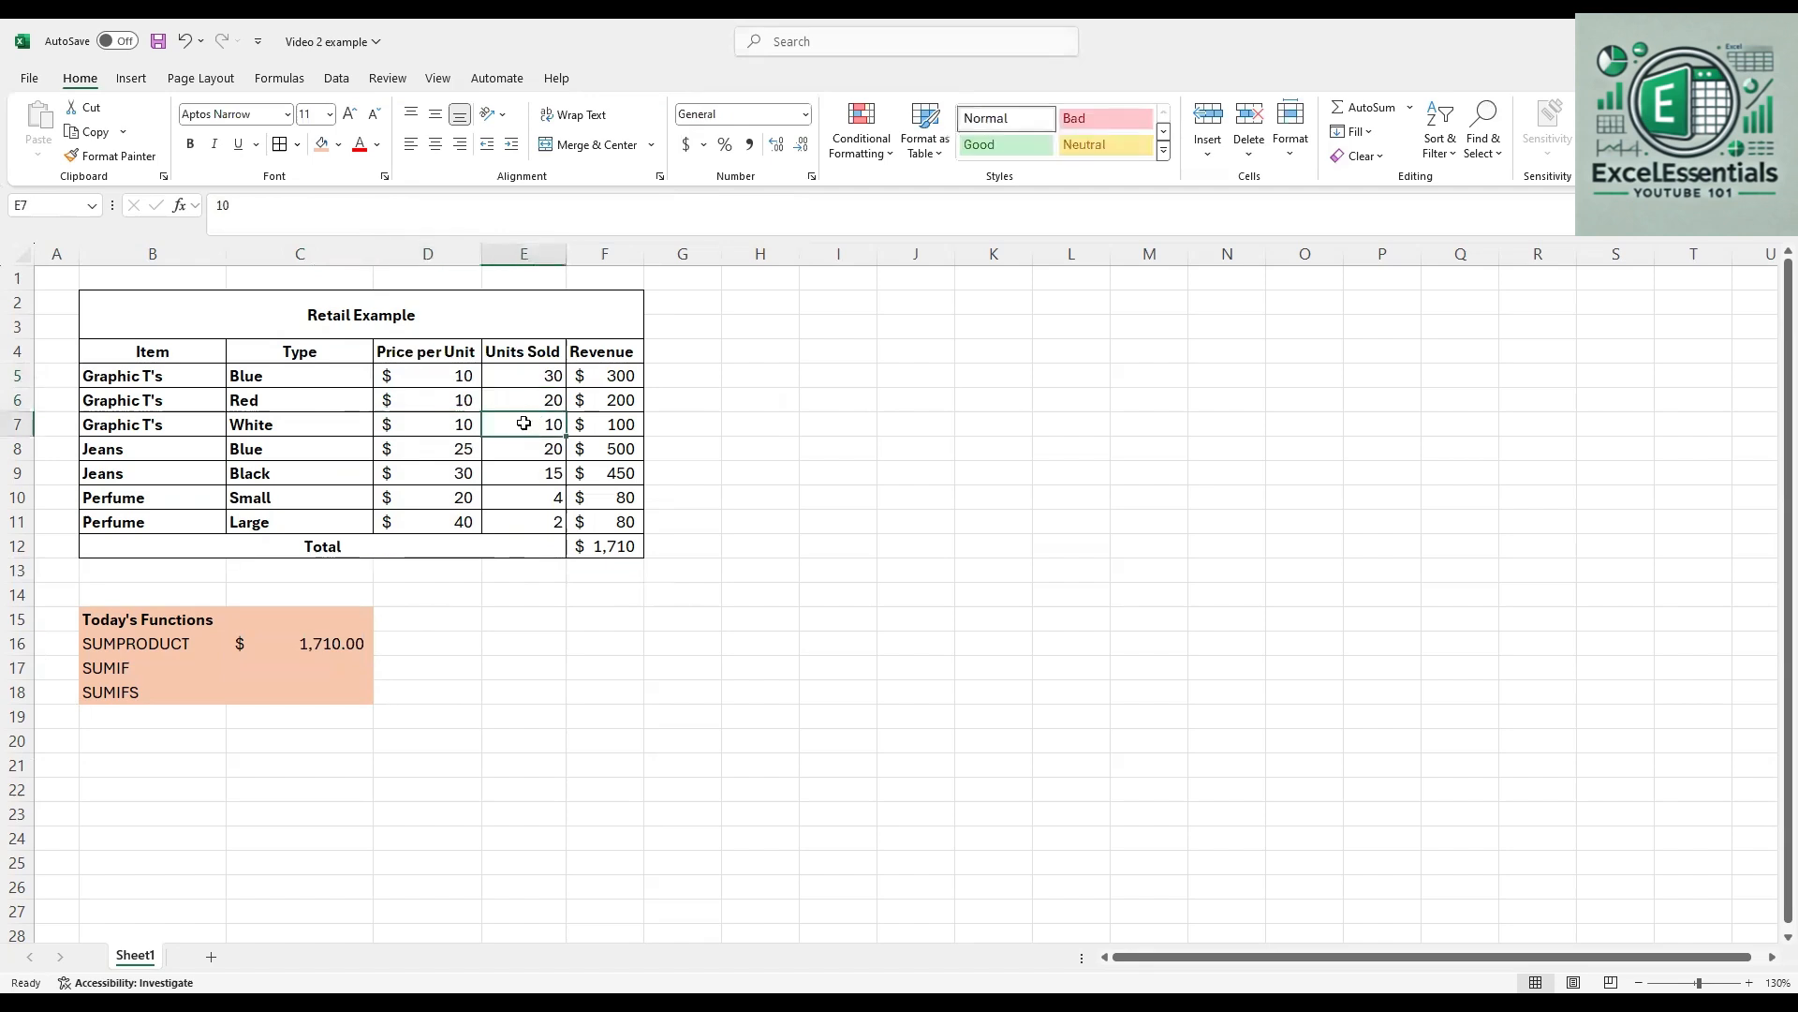
left_click(451, 449)
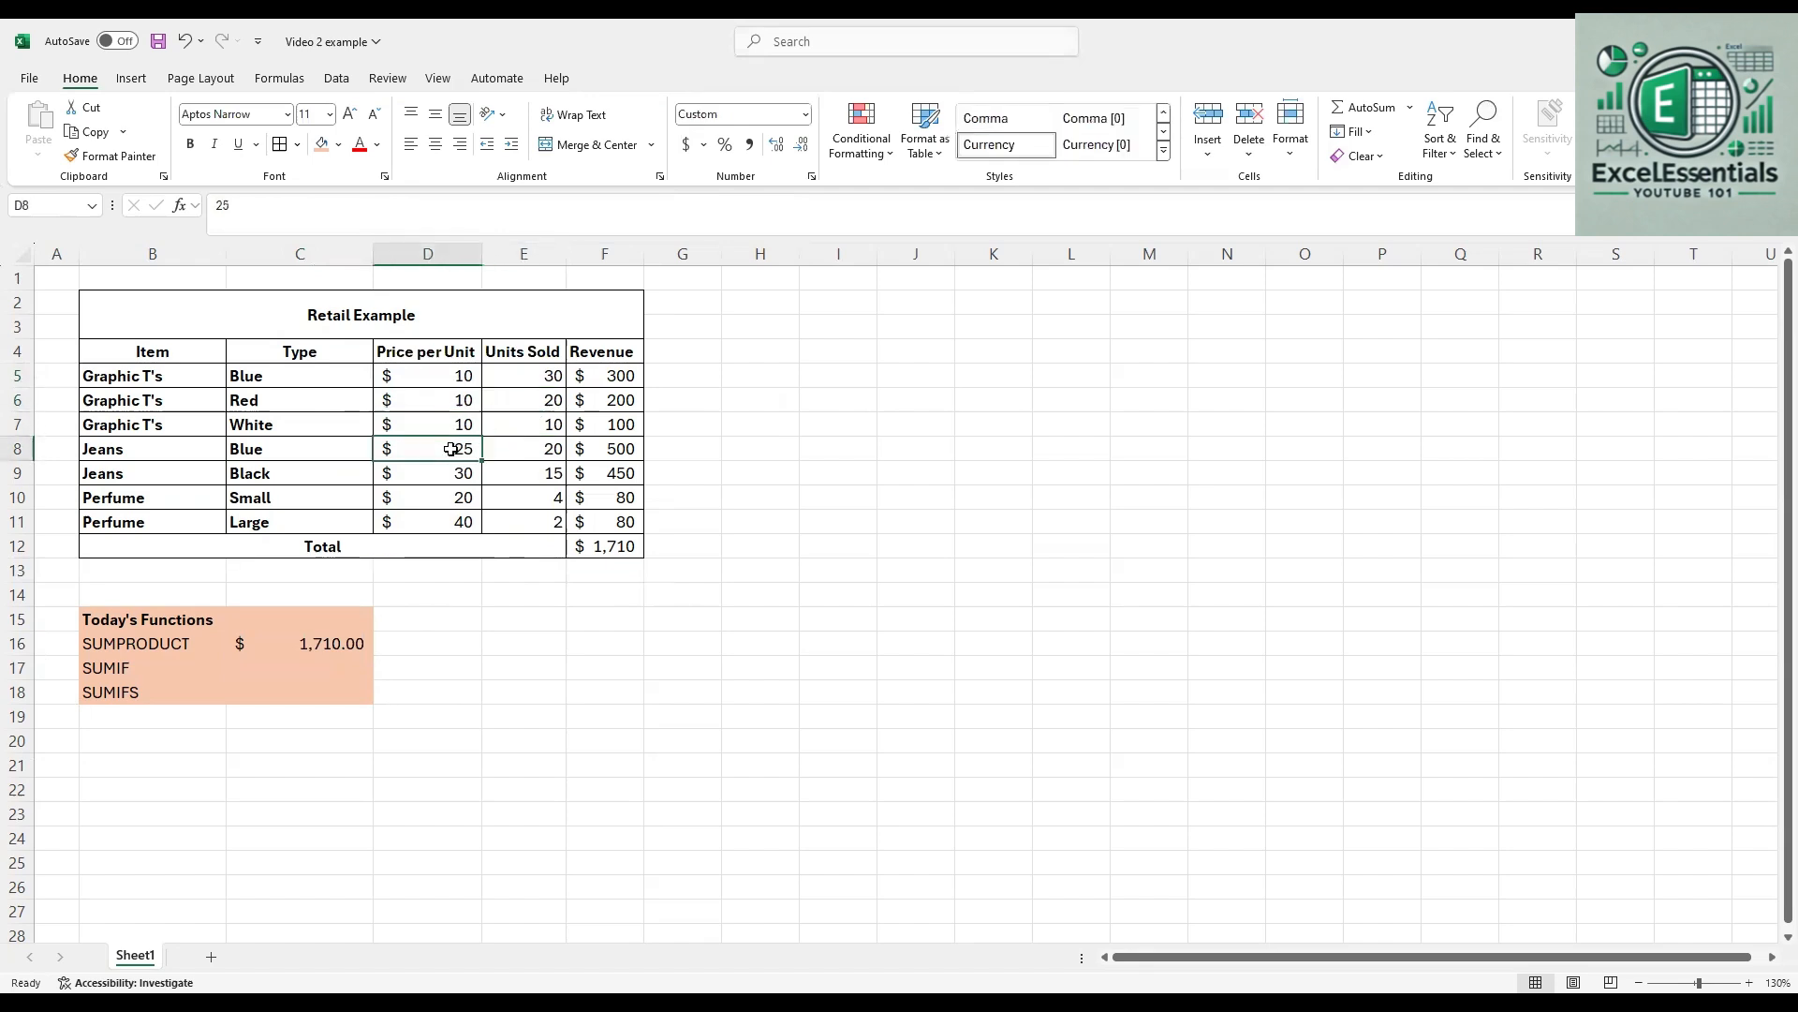
left_click(531, 448)
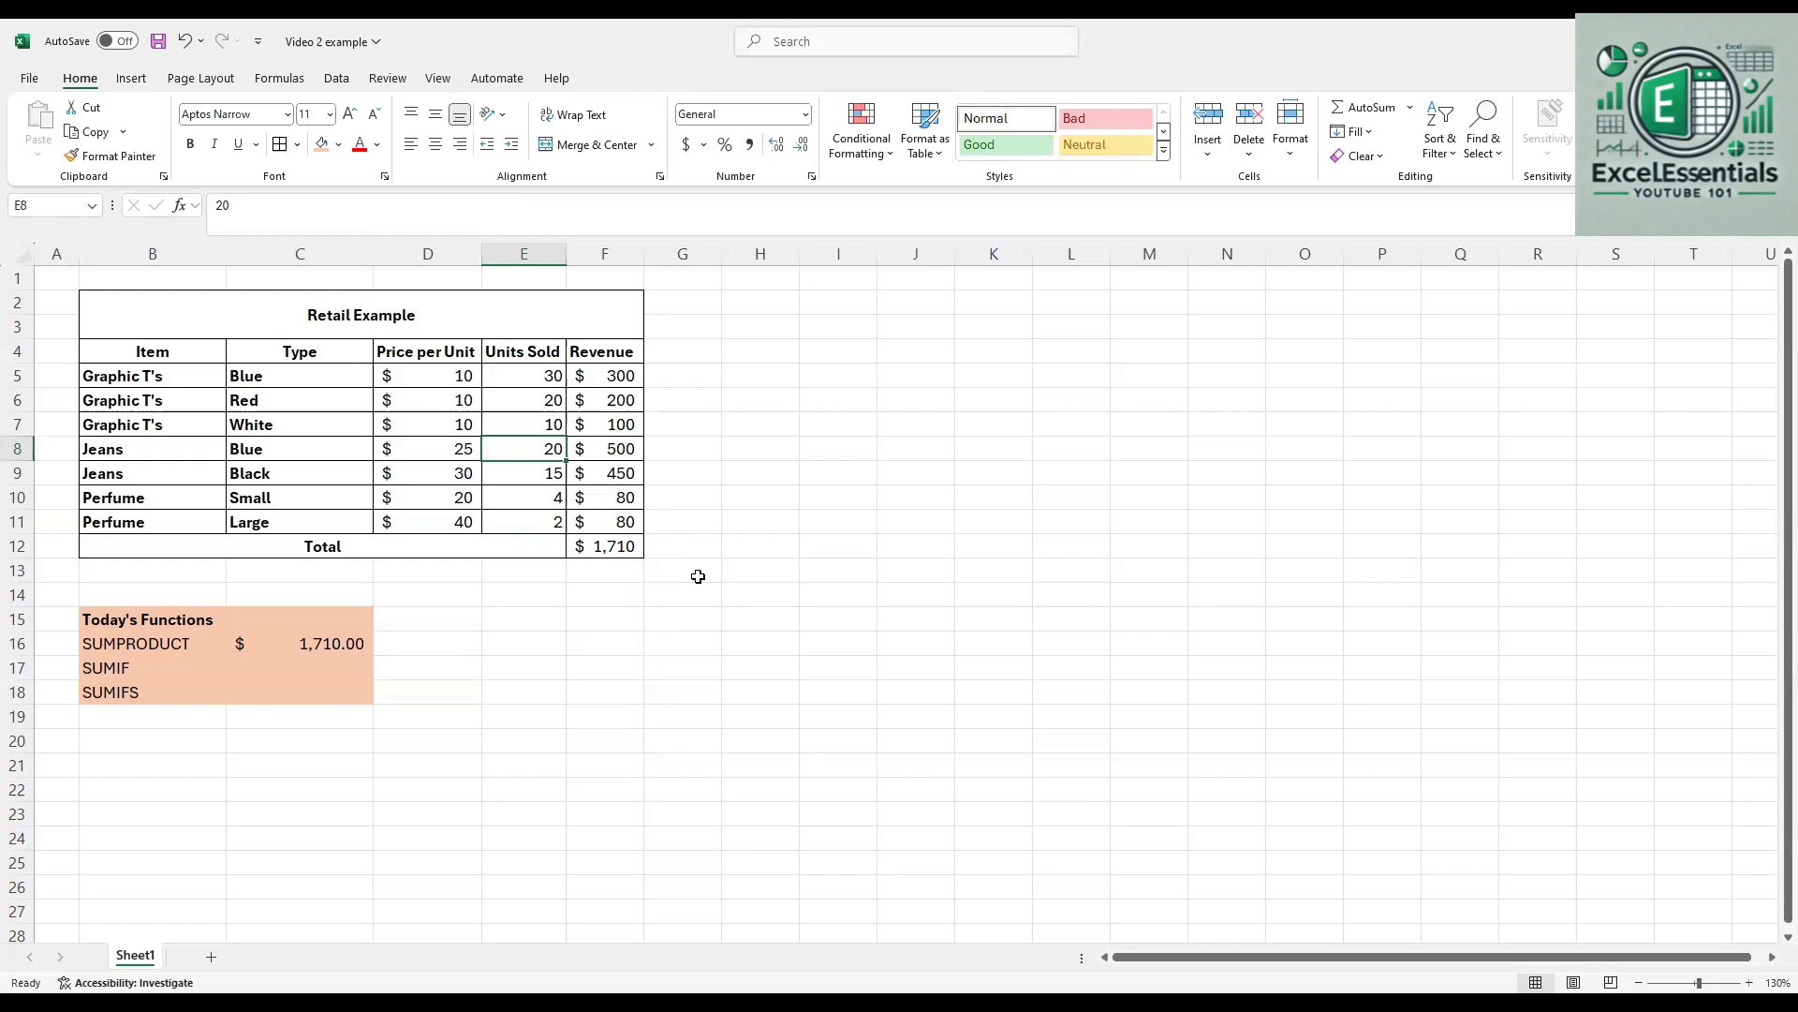
left_click(560, 625)
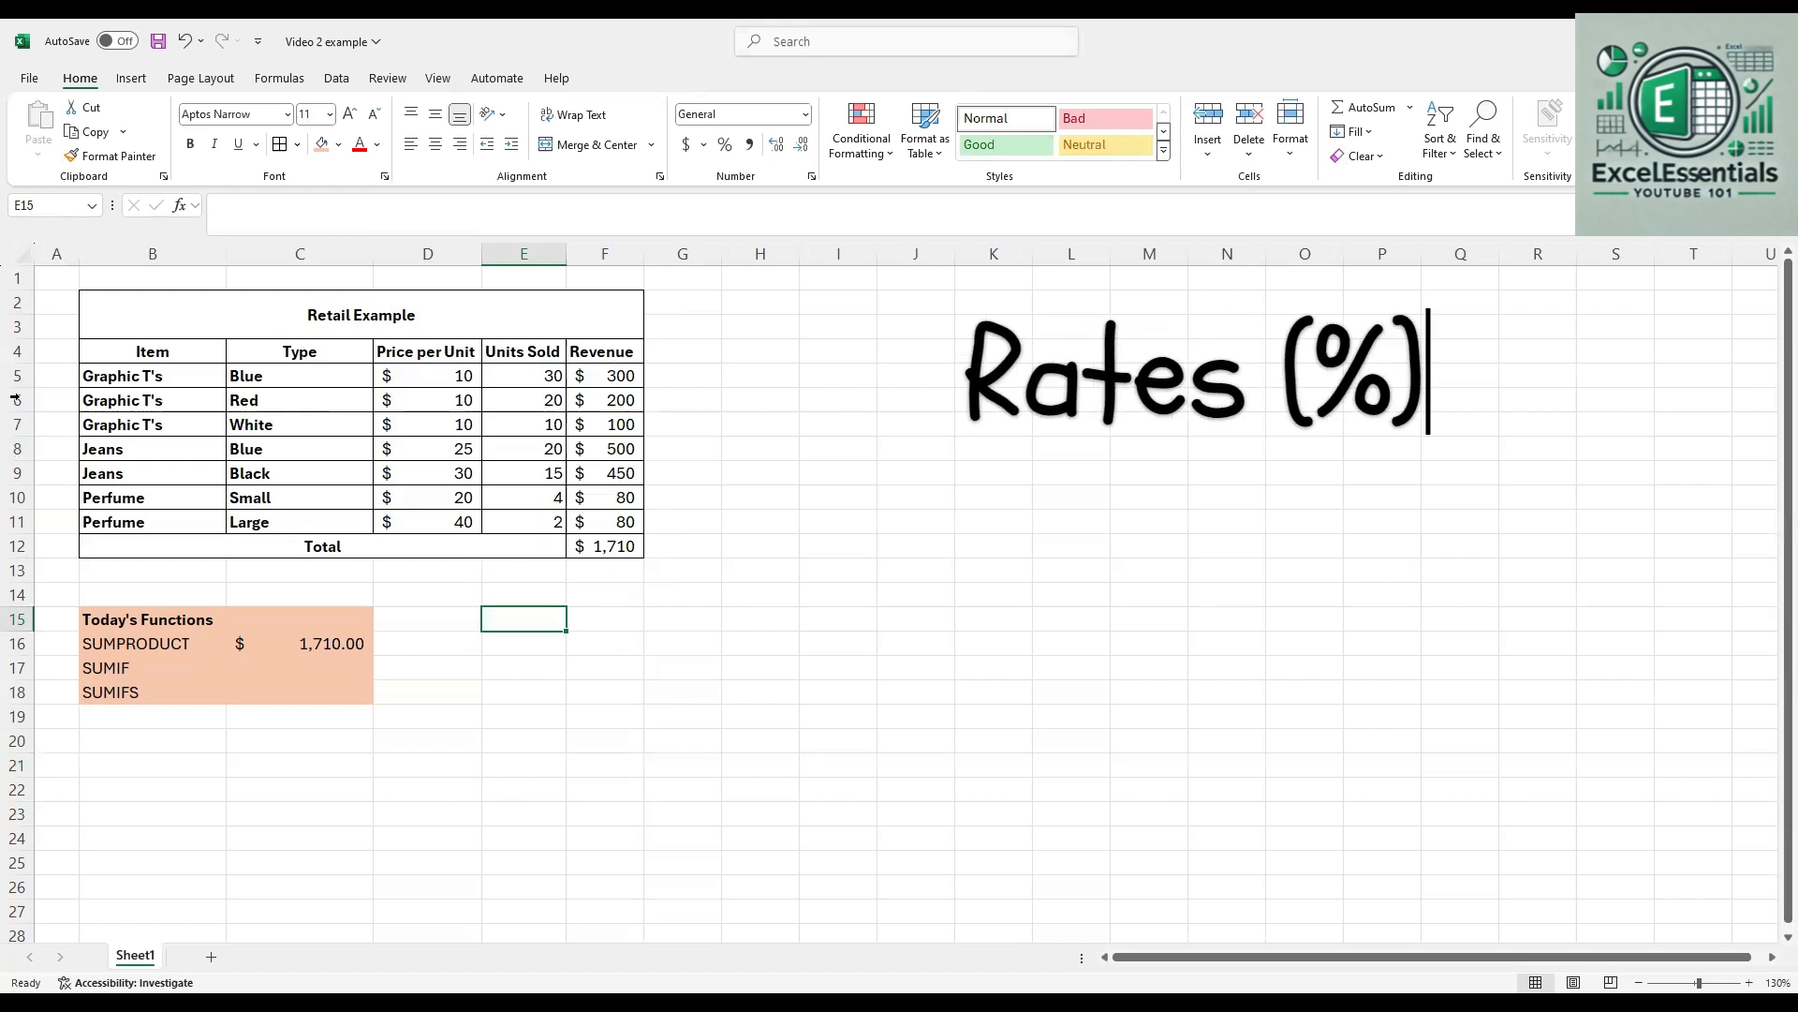
Step: Start a SUMIF formula in C17 with the Item cells B5:B11 as the criteria range
left_click(338, 662)
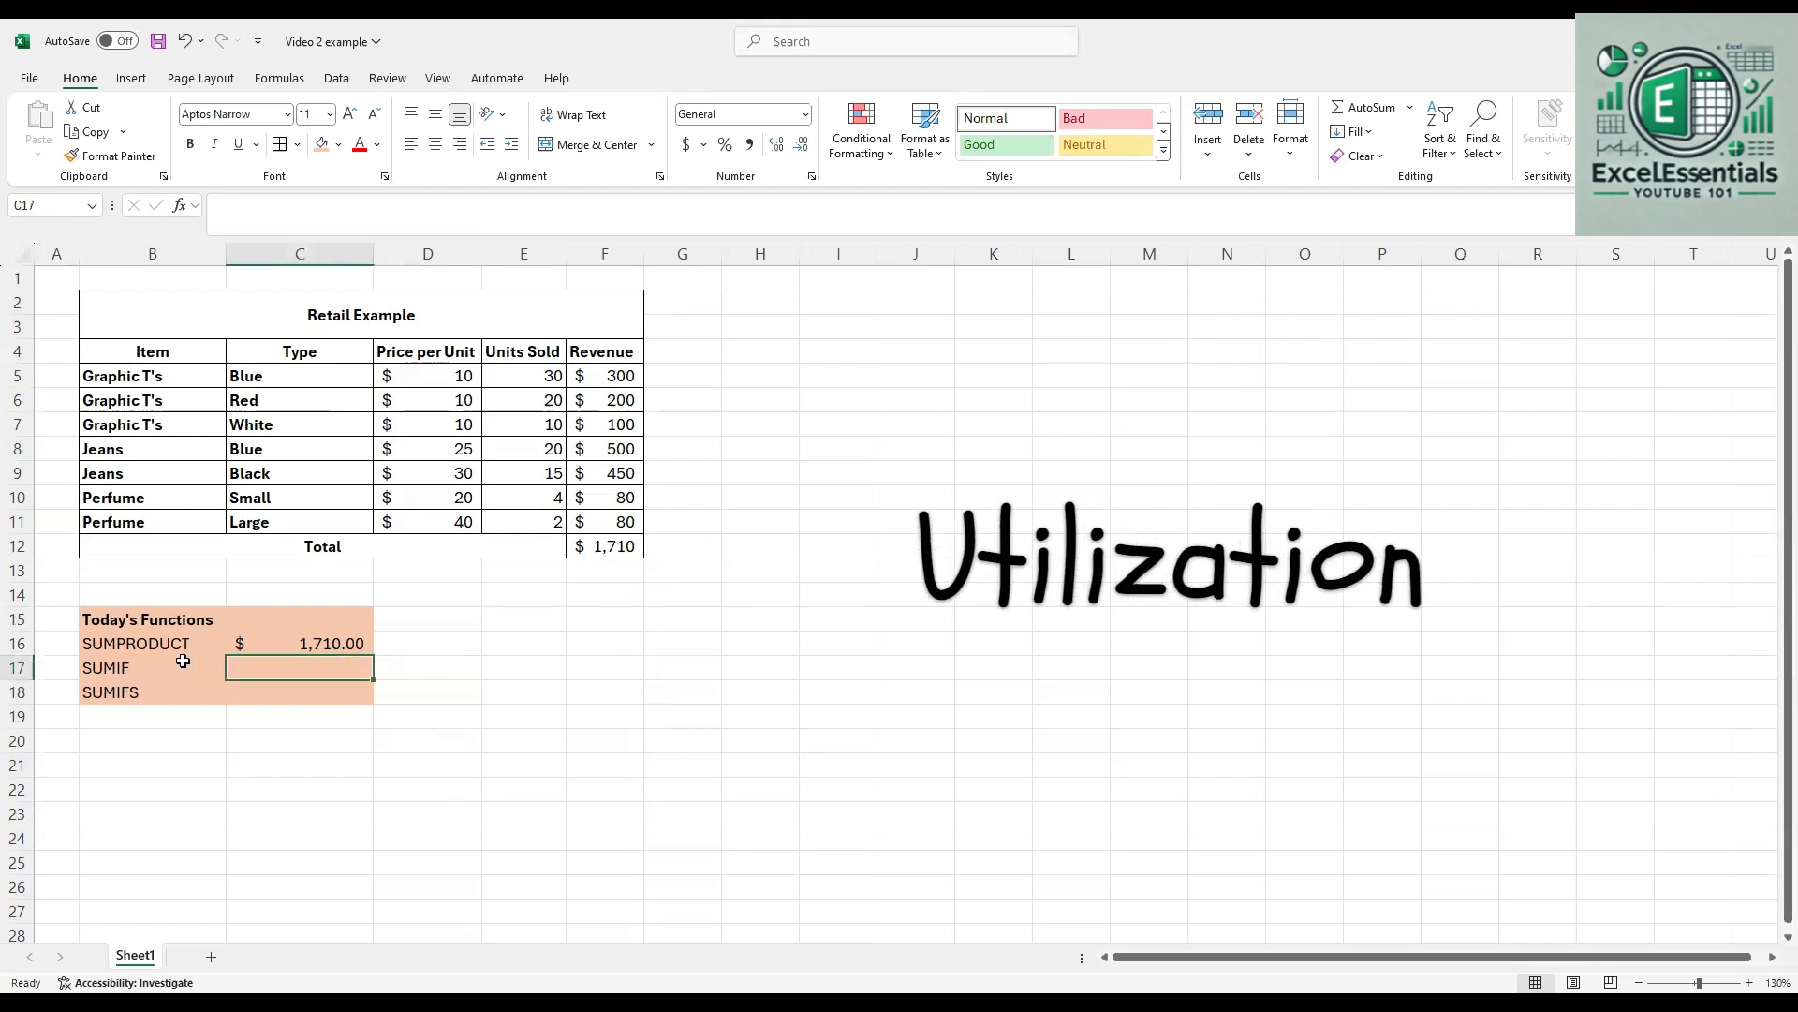
left_click(196, 665)
left_click(248, 668)
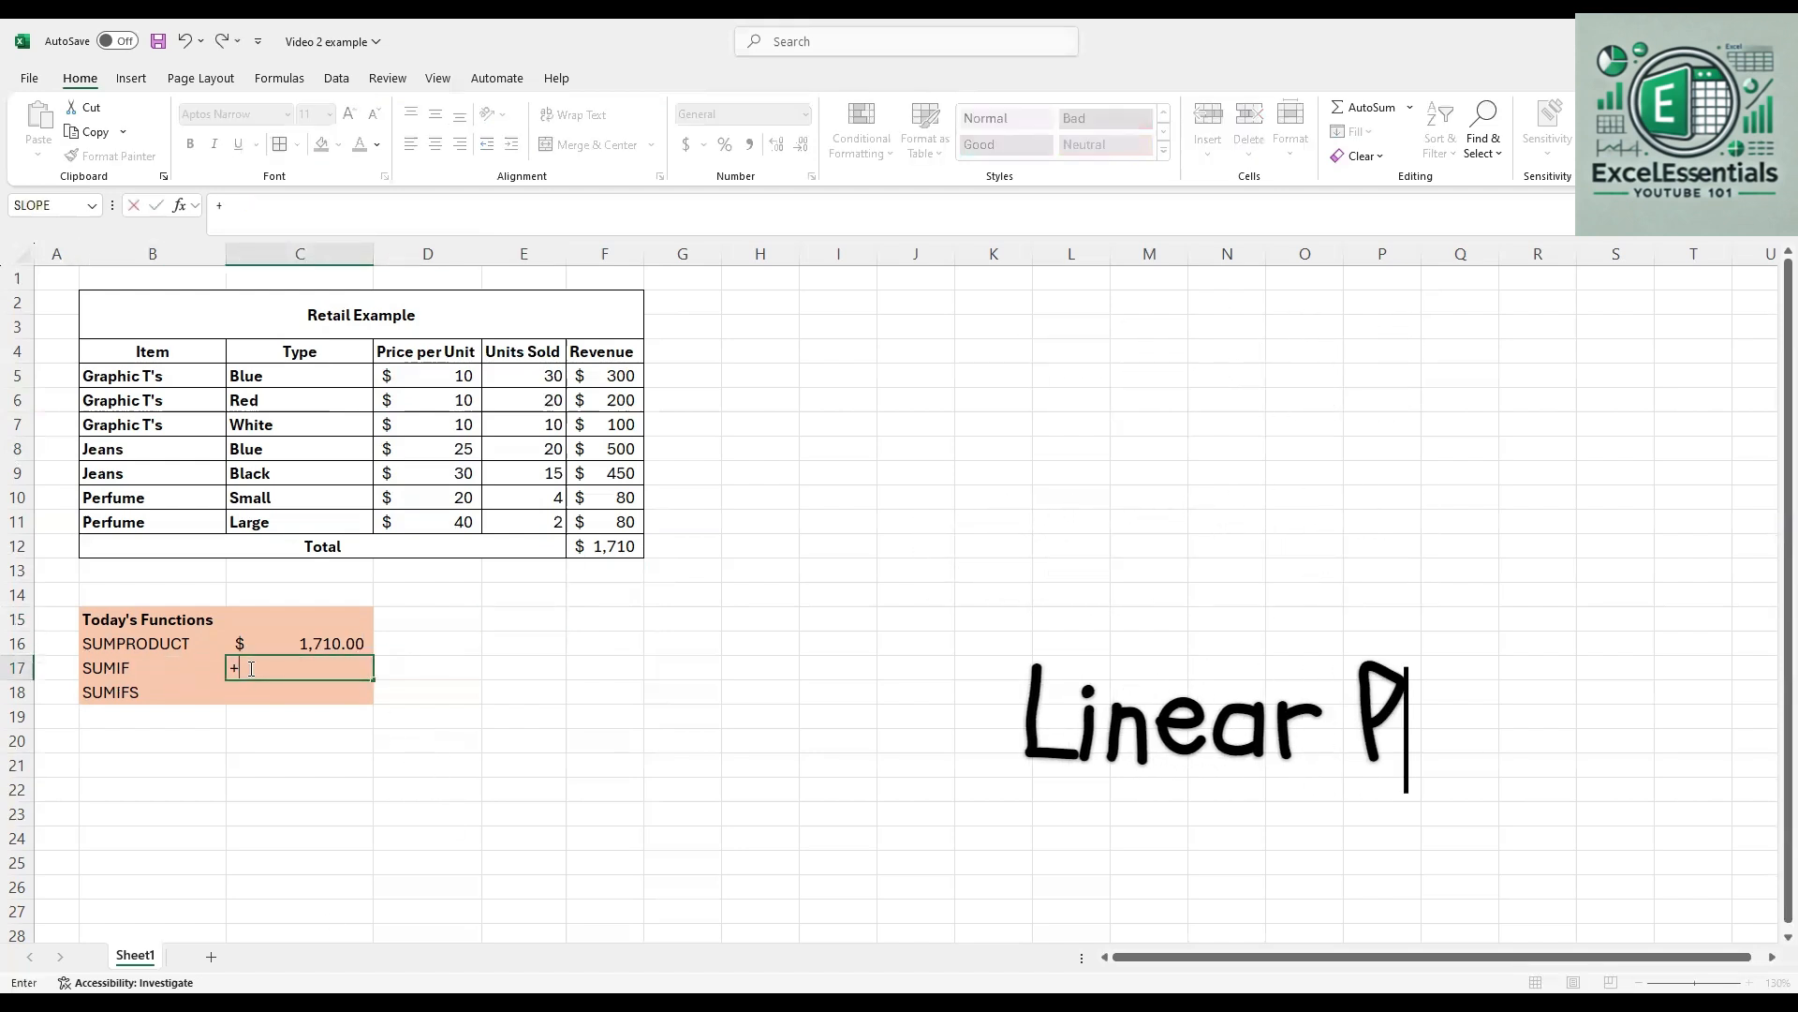
type("+sum")
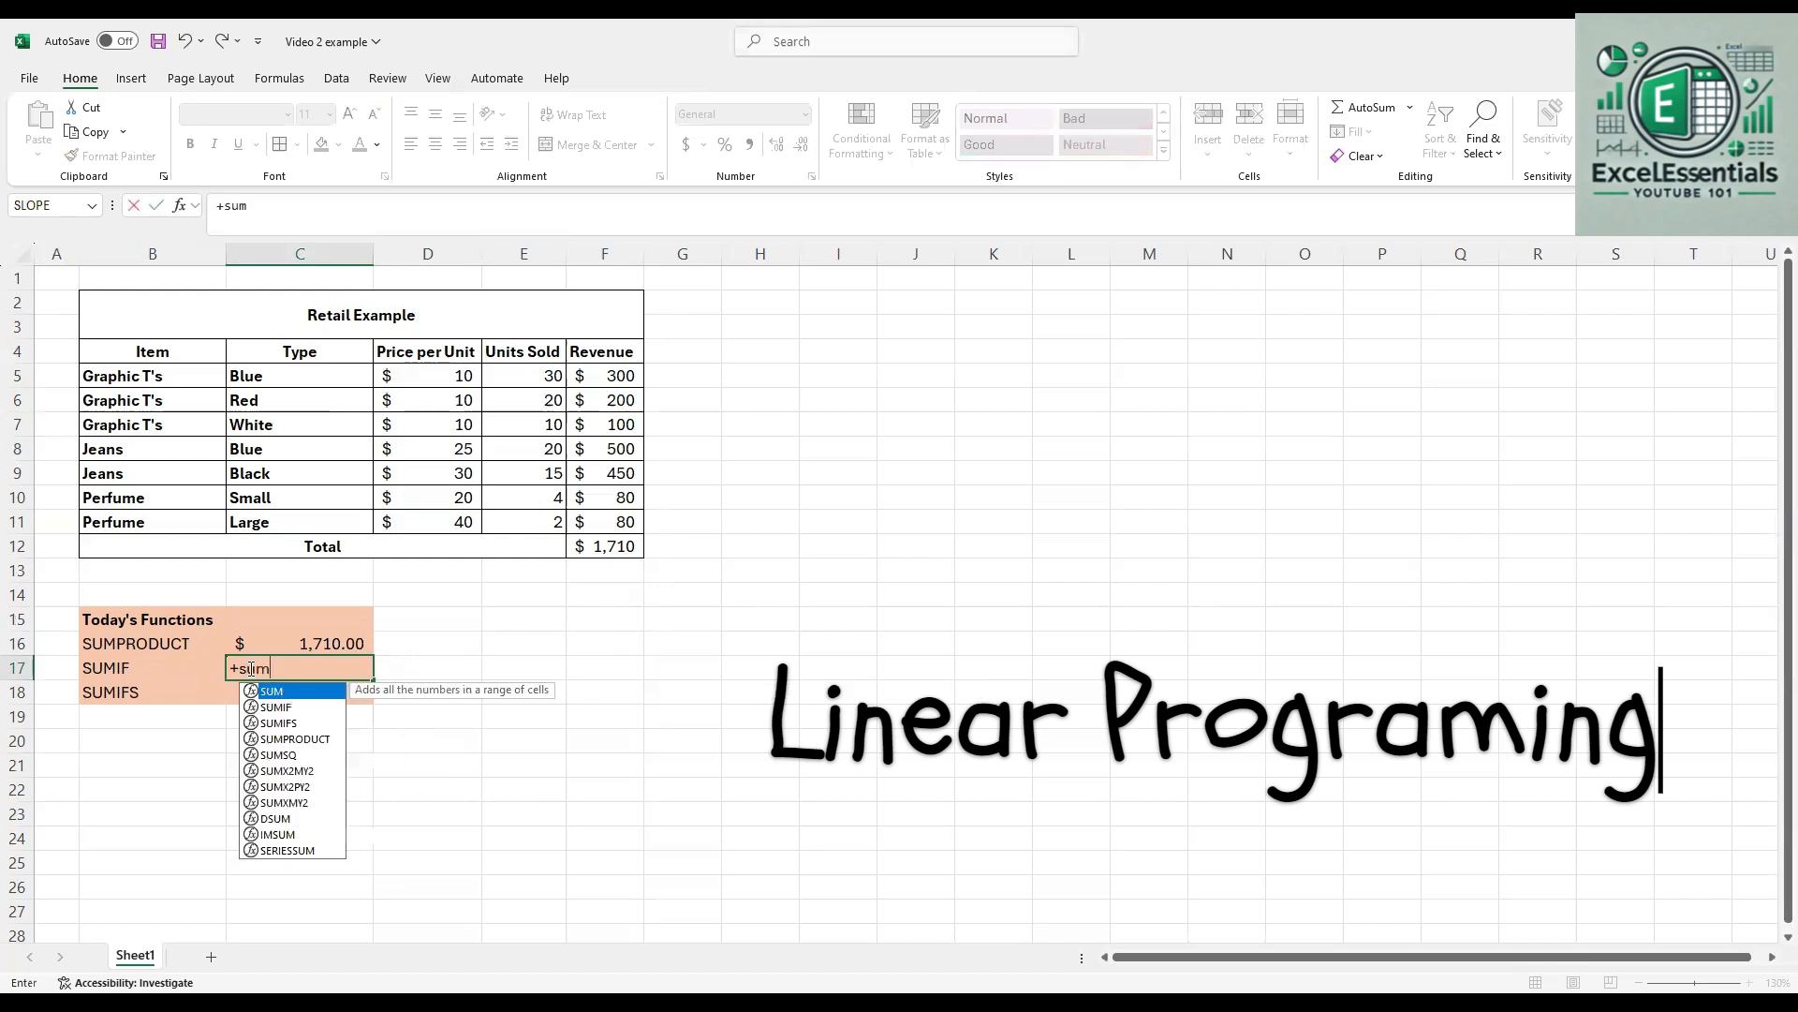
left_click(271, 709)
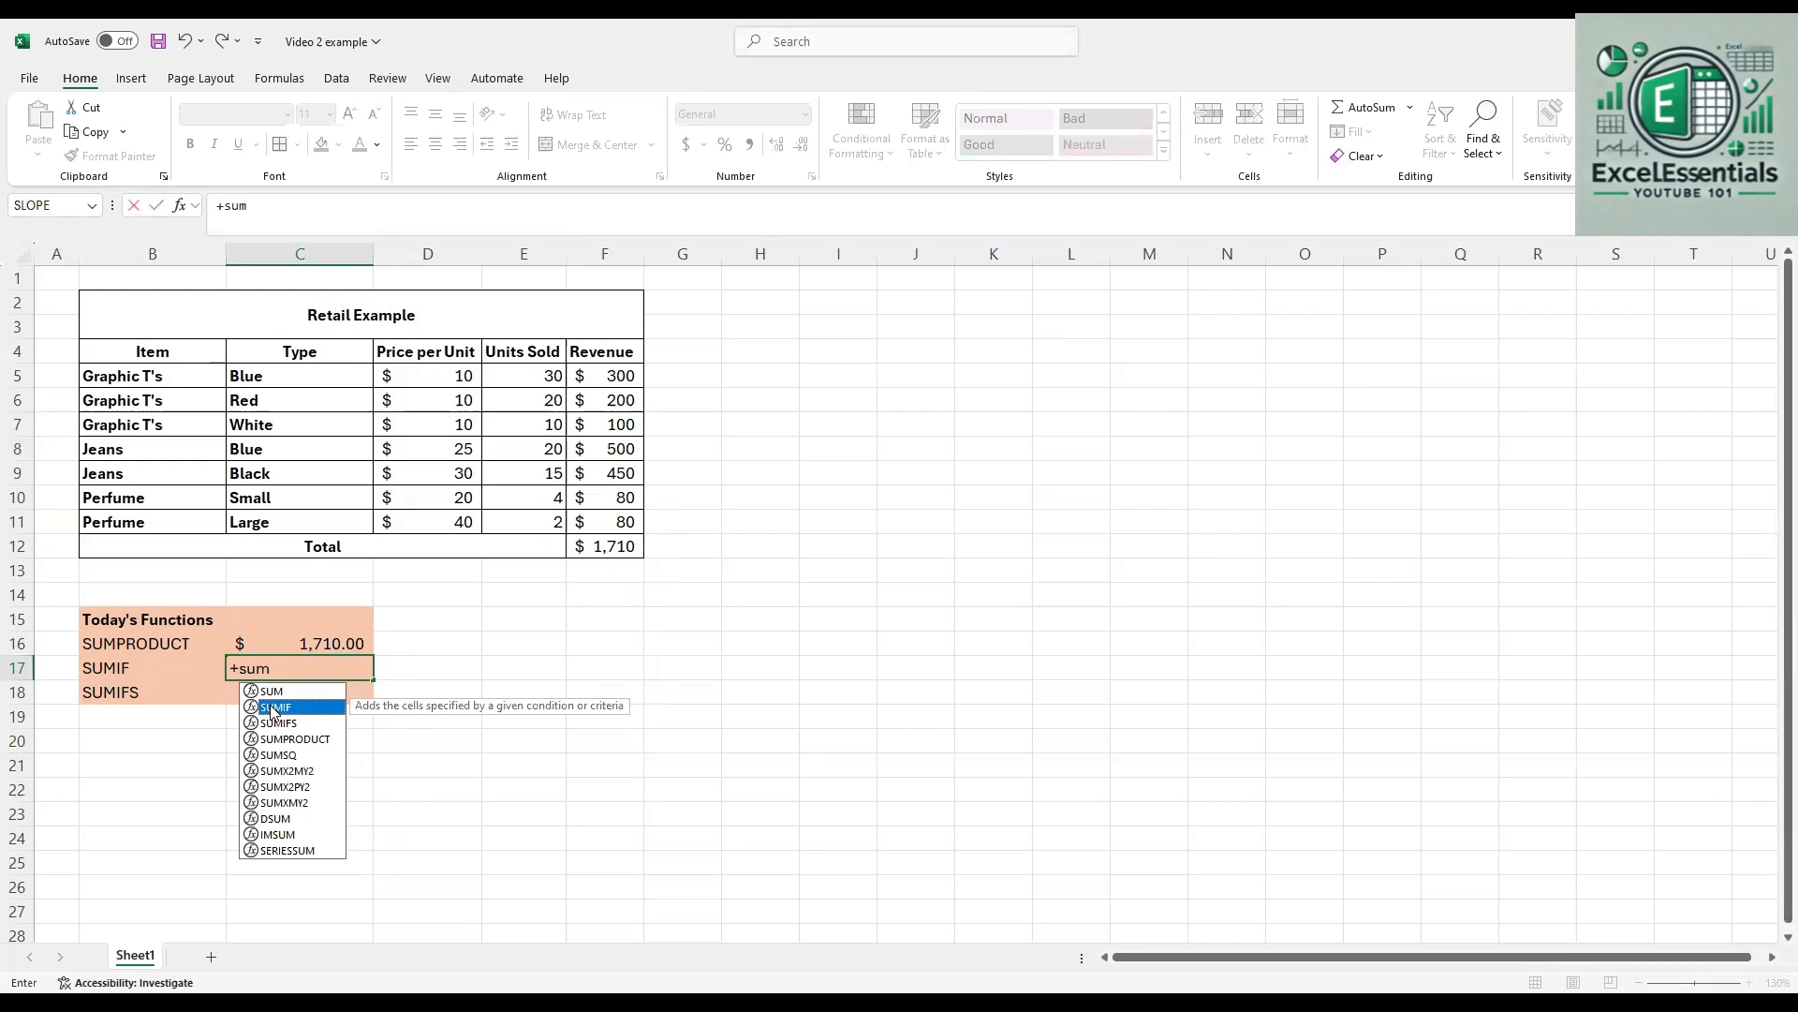
double_click(272, 708)
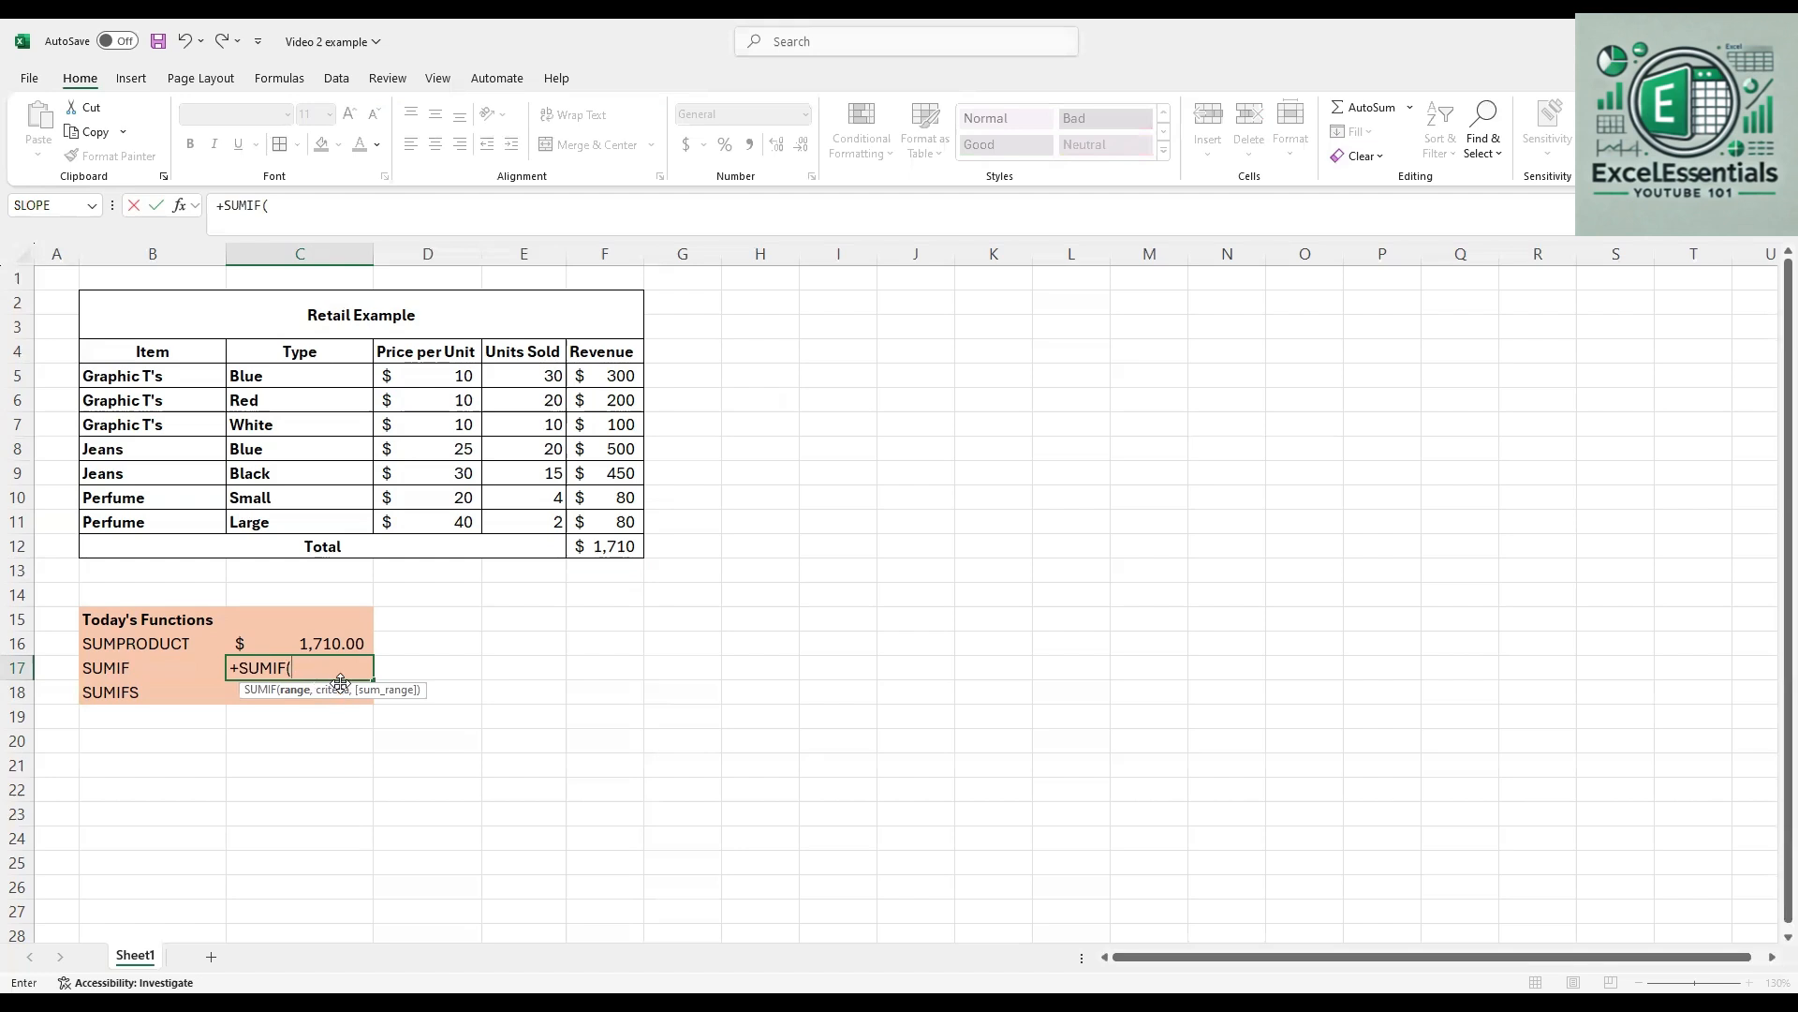
left_click_drag(169, 375, 159, 403)
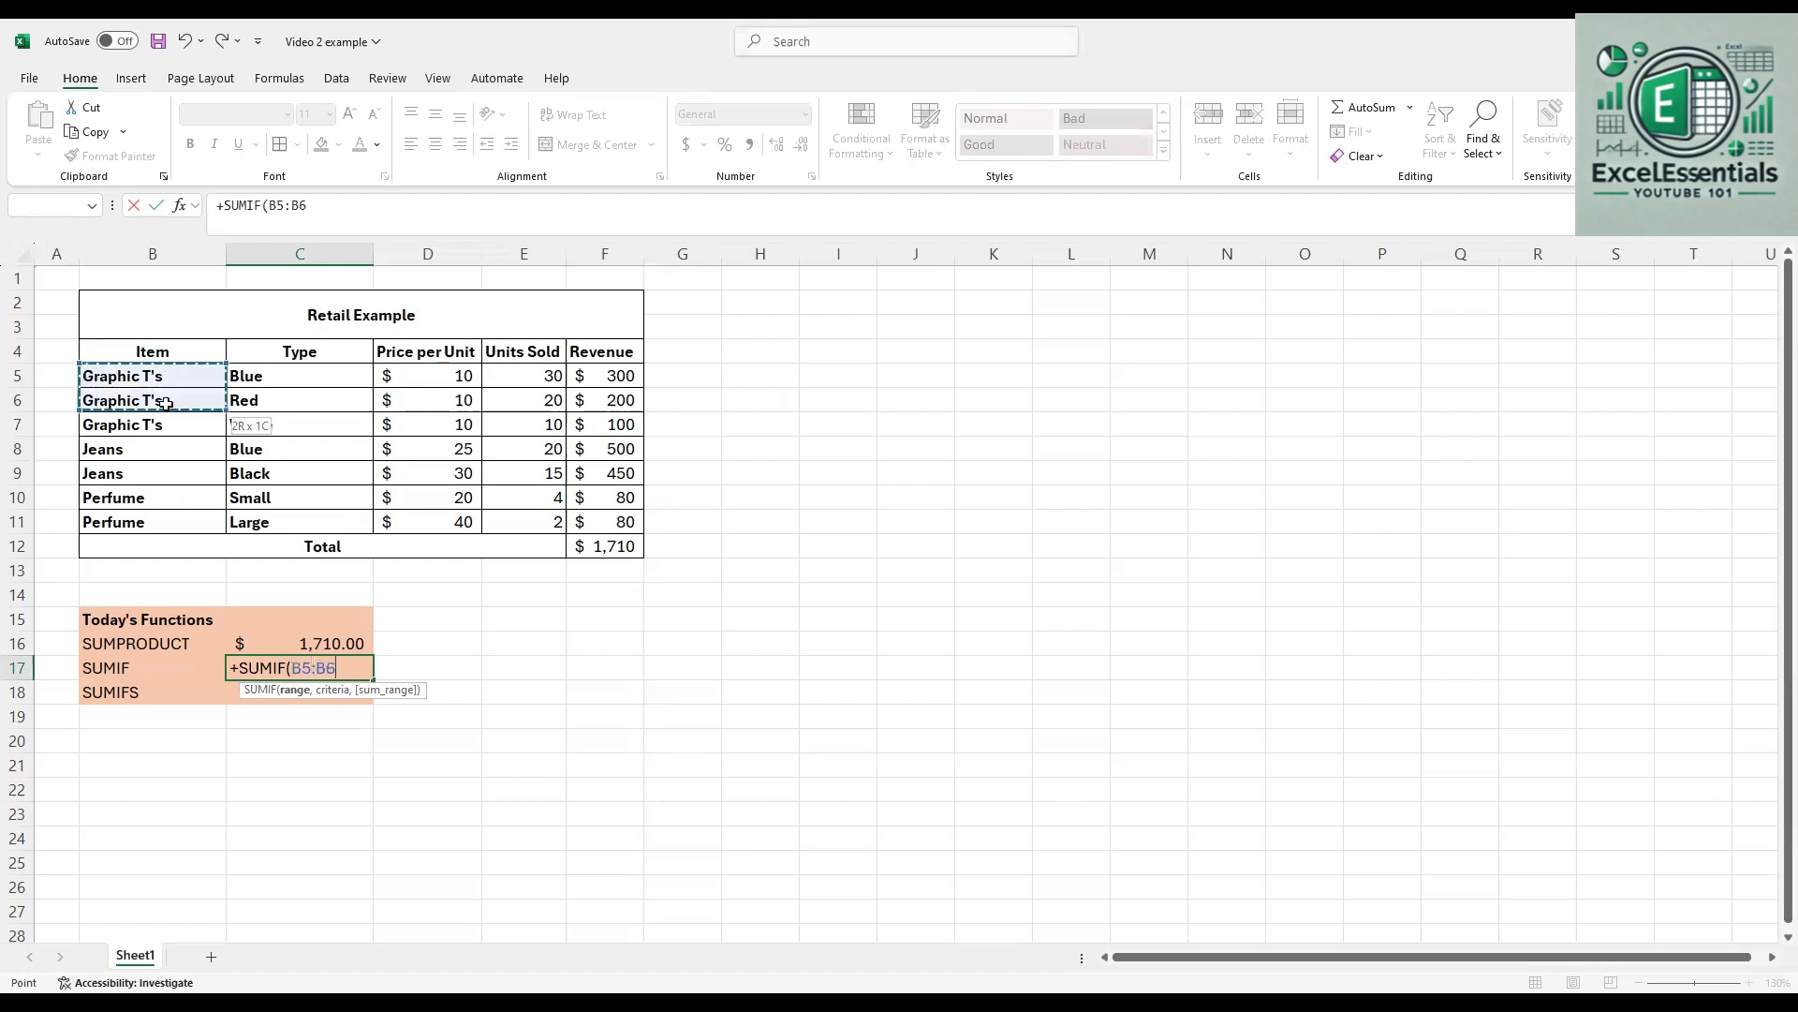
left_click_drag(171, 521, 172, 524)
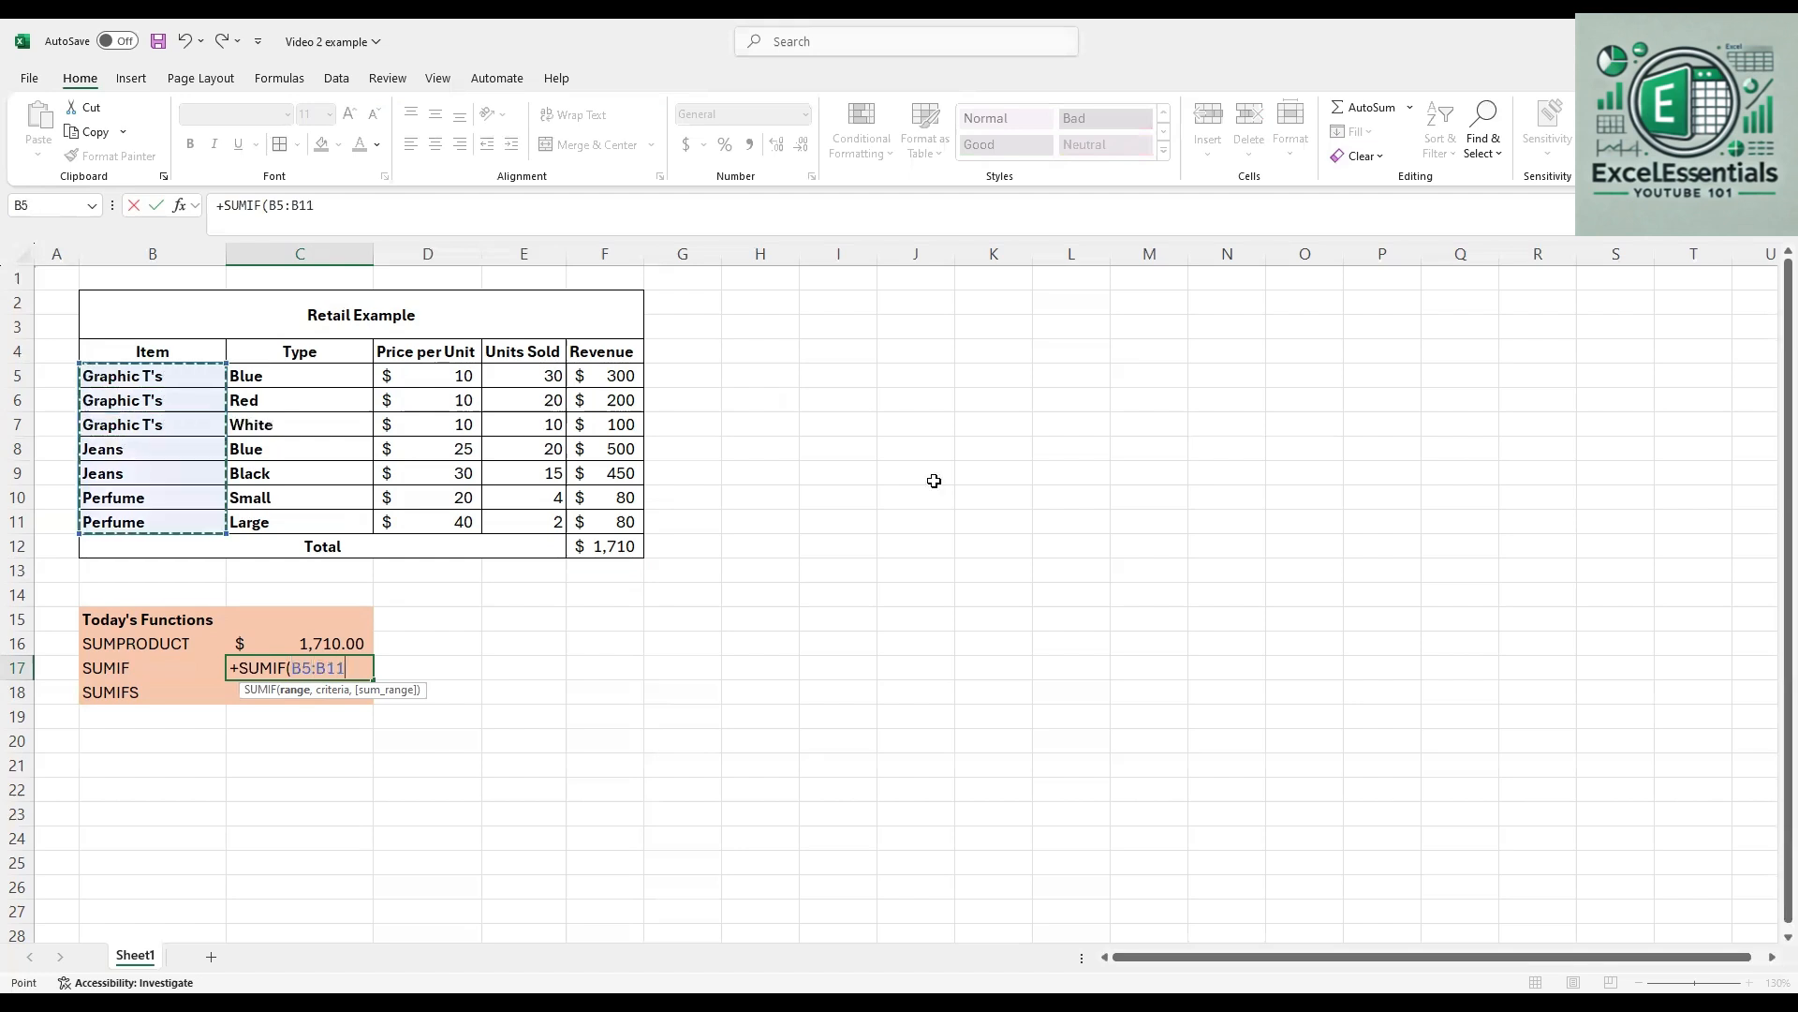
type(",")
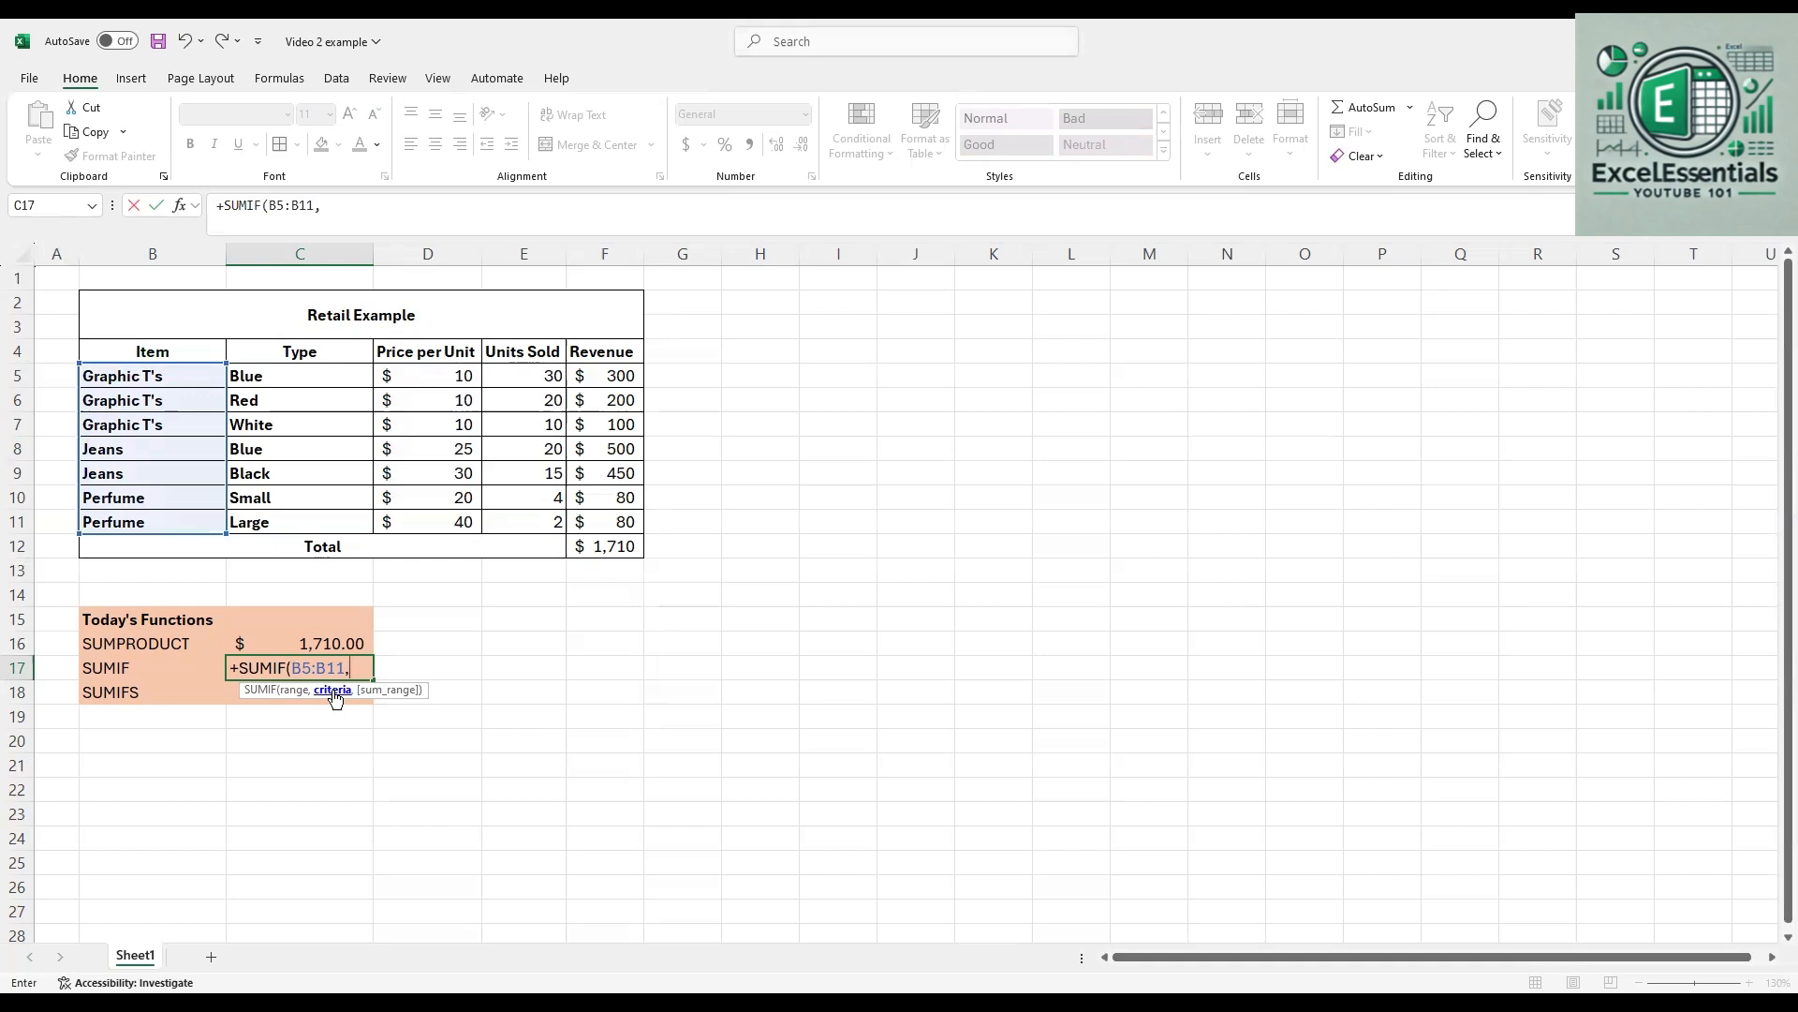
Step: Complete the SUMIF formula in C17 with the criterion "jeans" and the Revenue cells F5:F11 as the sum range
type("\"jean")
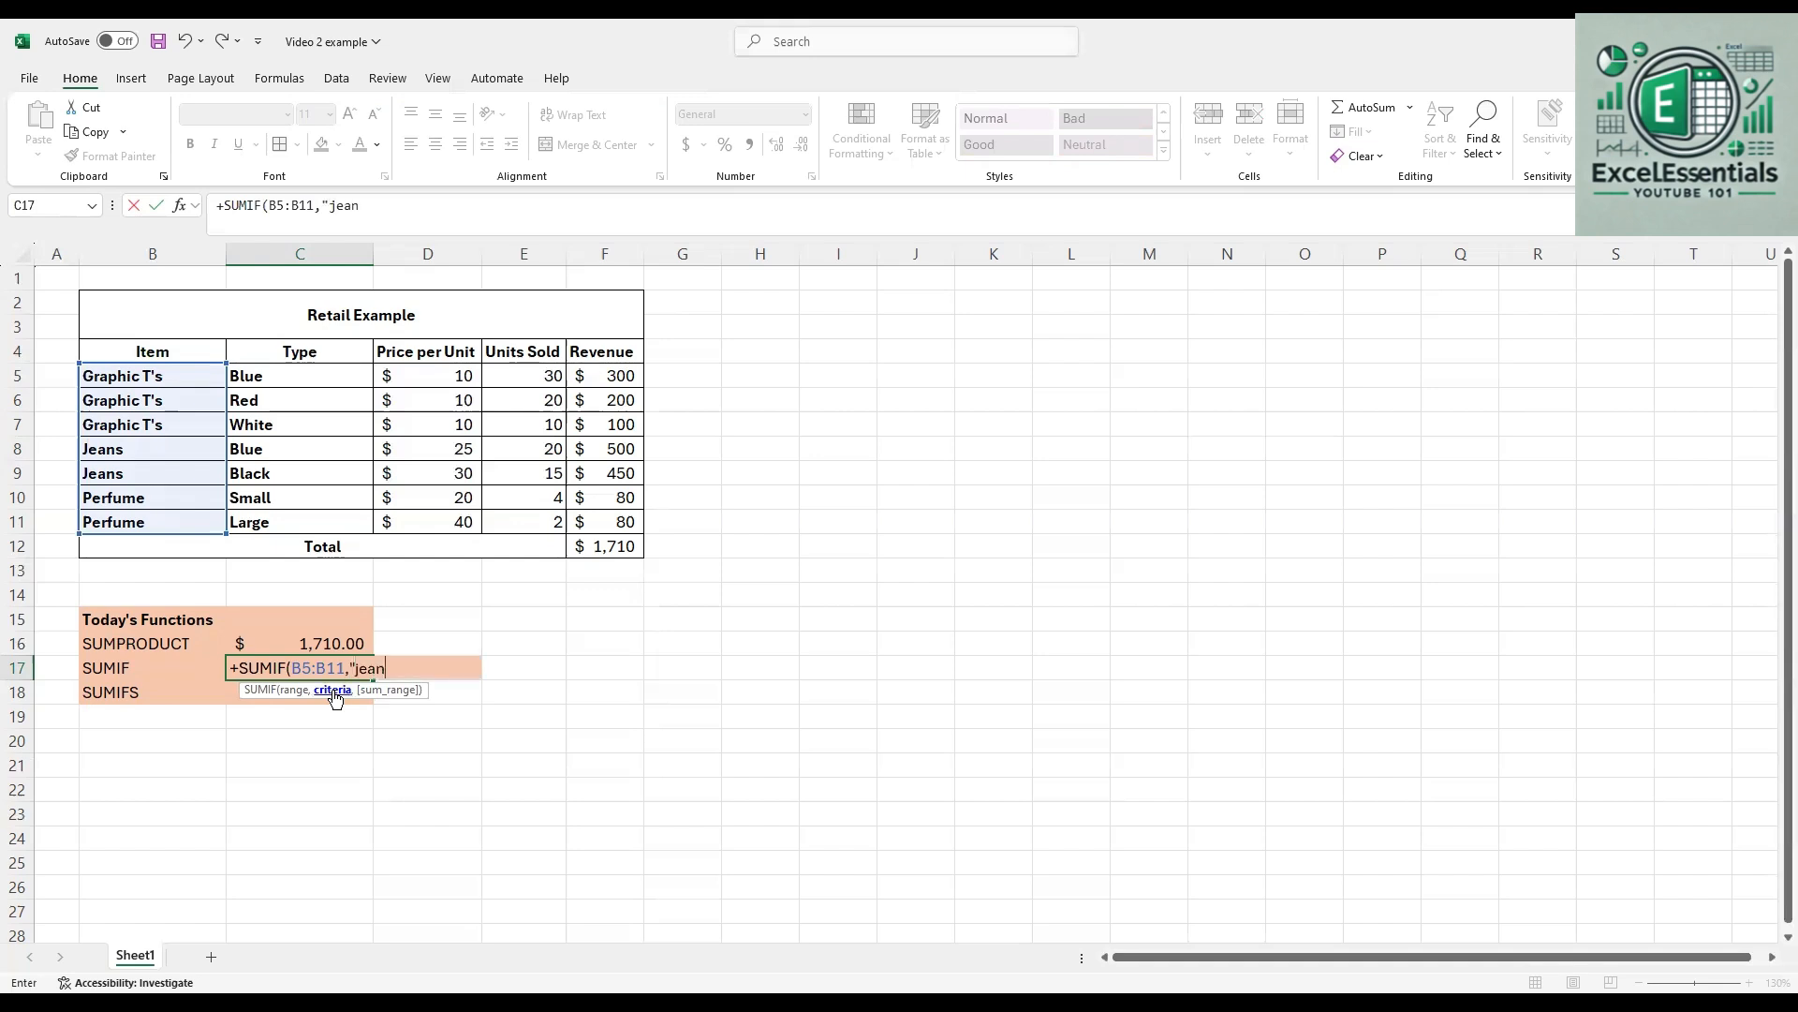
type(":\",")
left_click(389, 668)
type("s\"")
left_click(418, 669)
left_click_drag(455, 371, 455, 409)
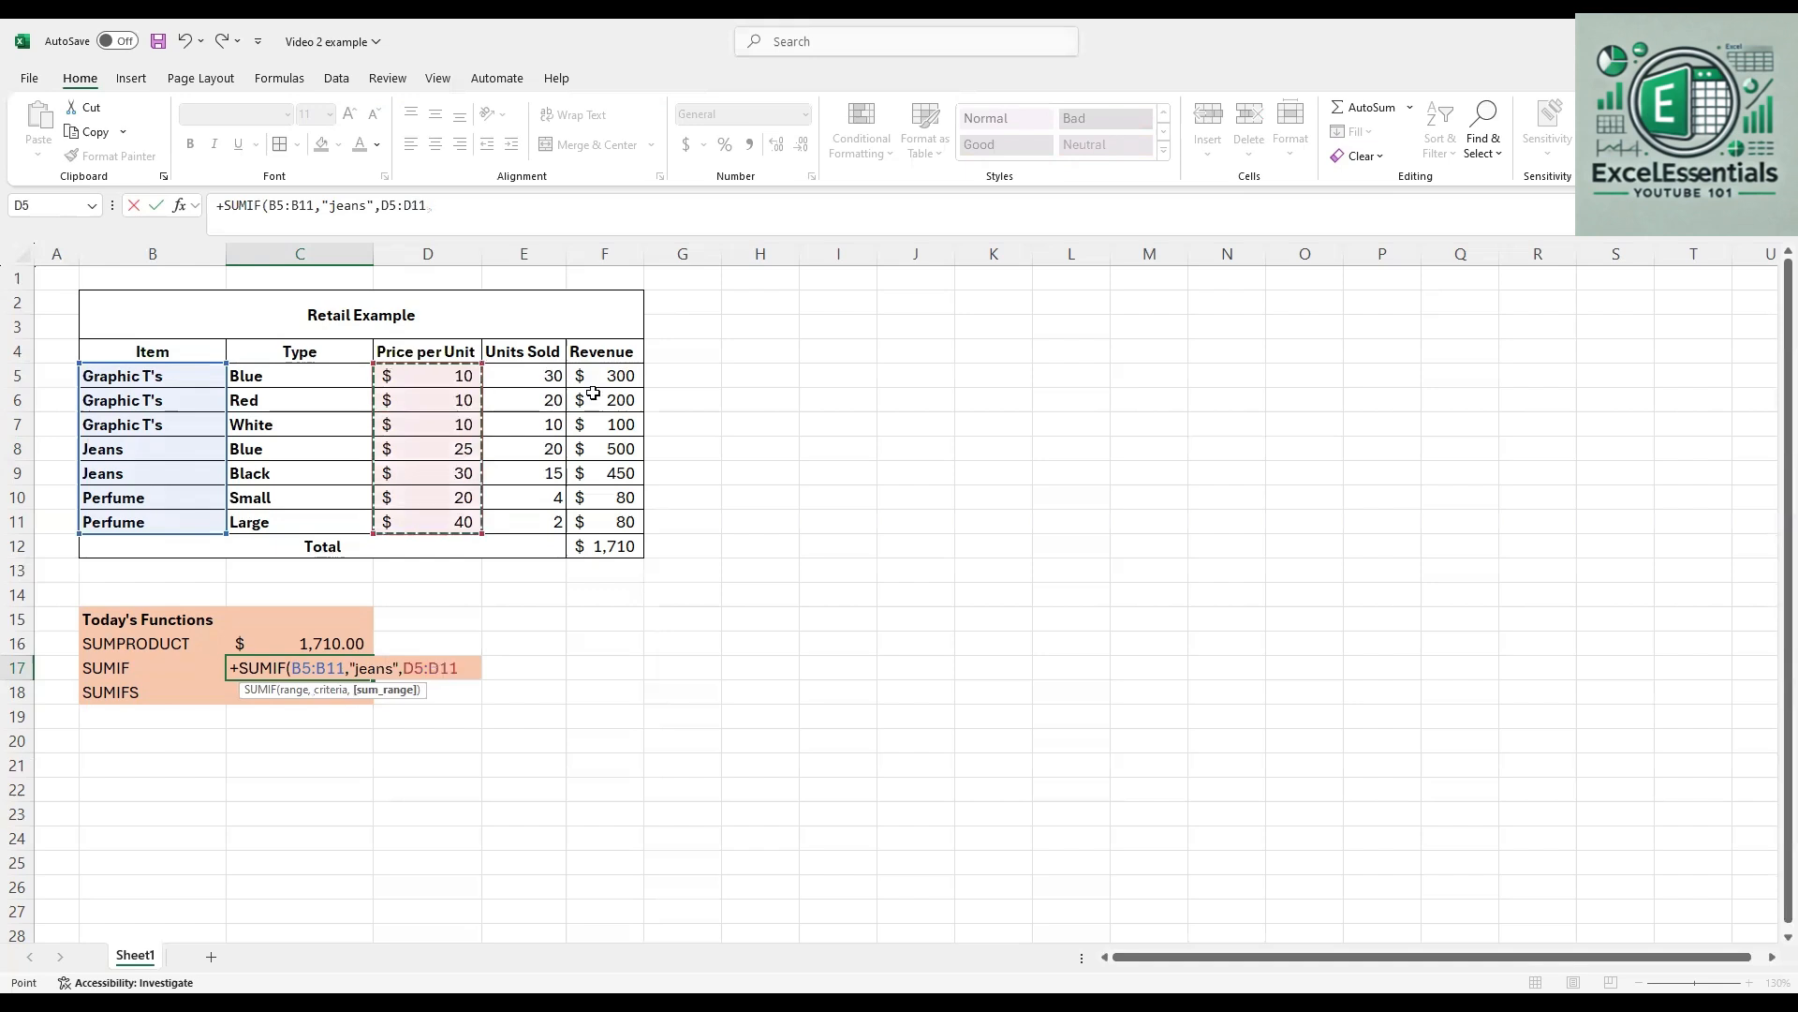
left_click_drag(607, 377, 614, 523)
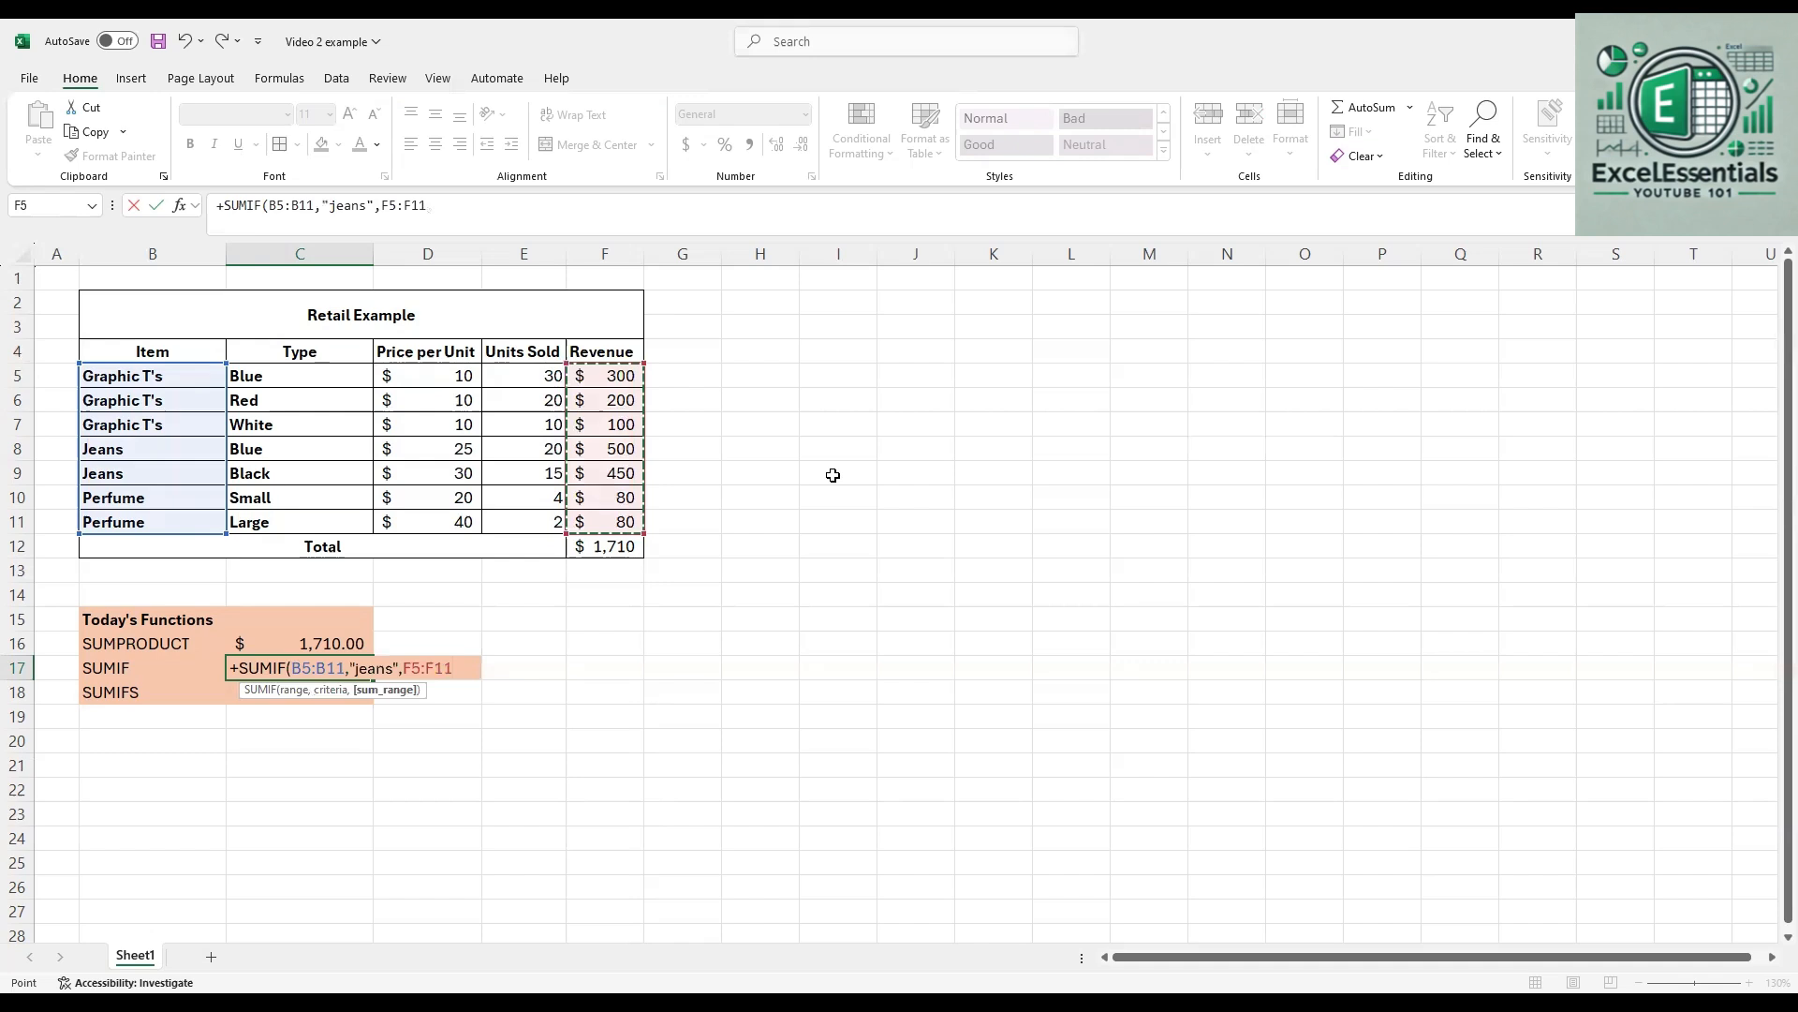
type(")")
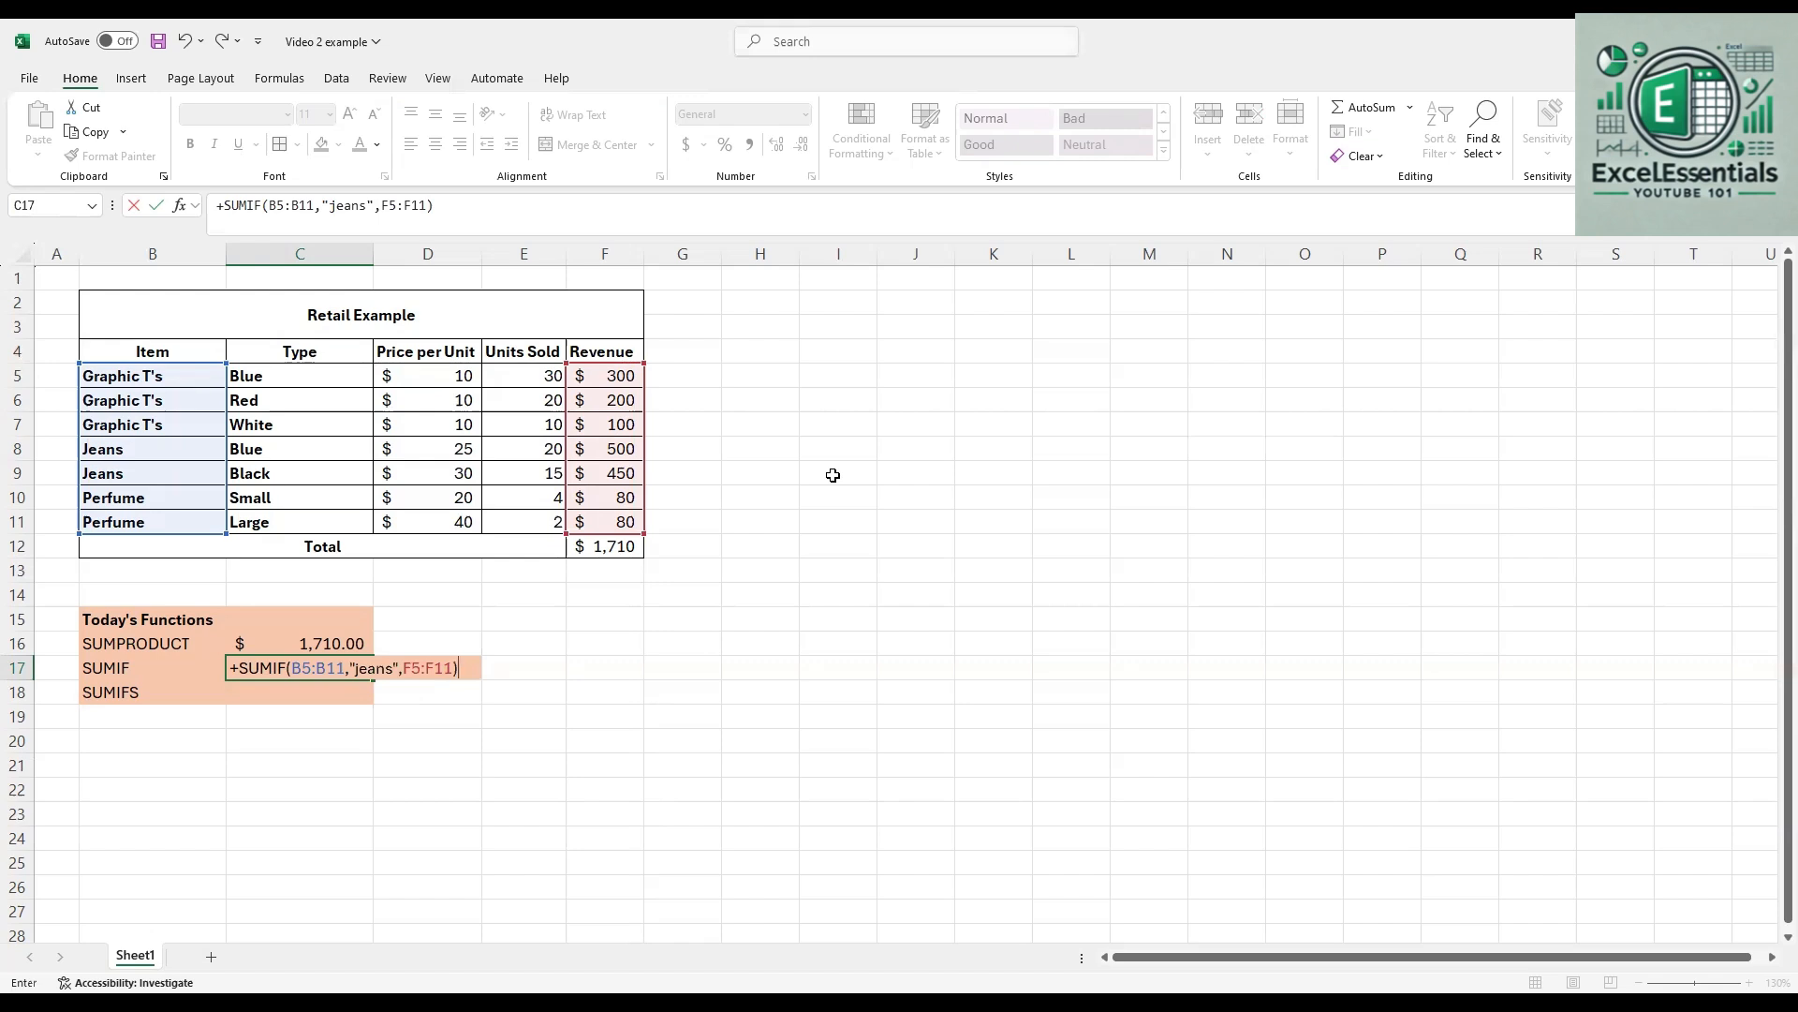
key("Return")
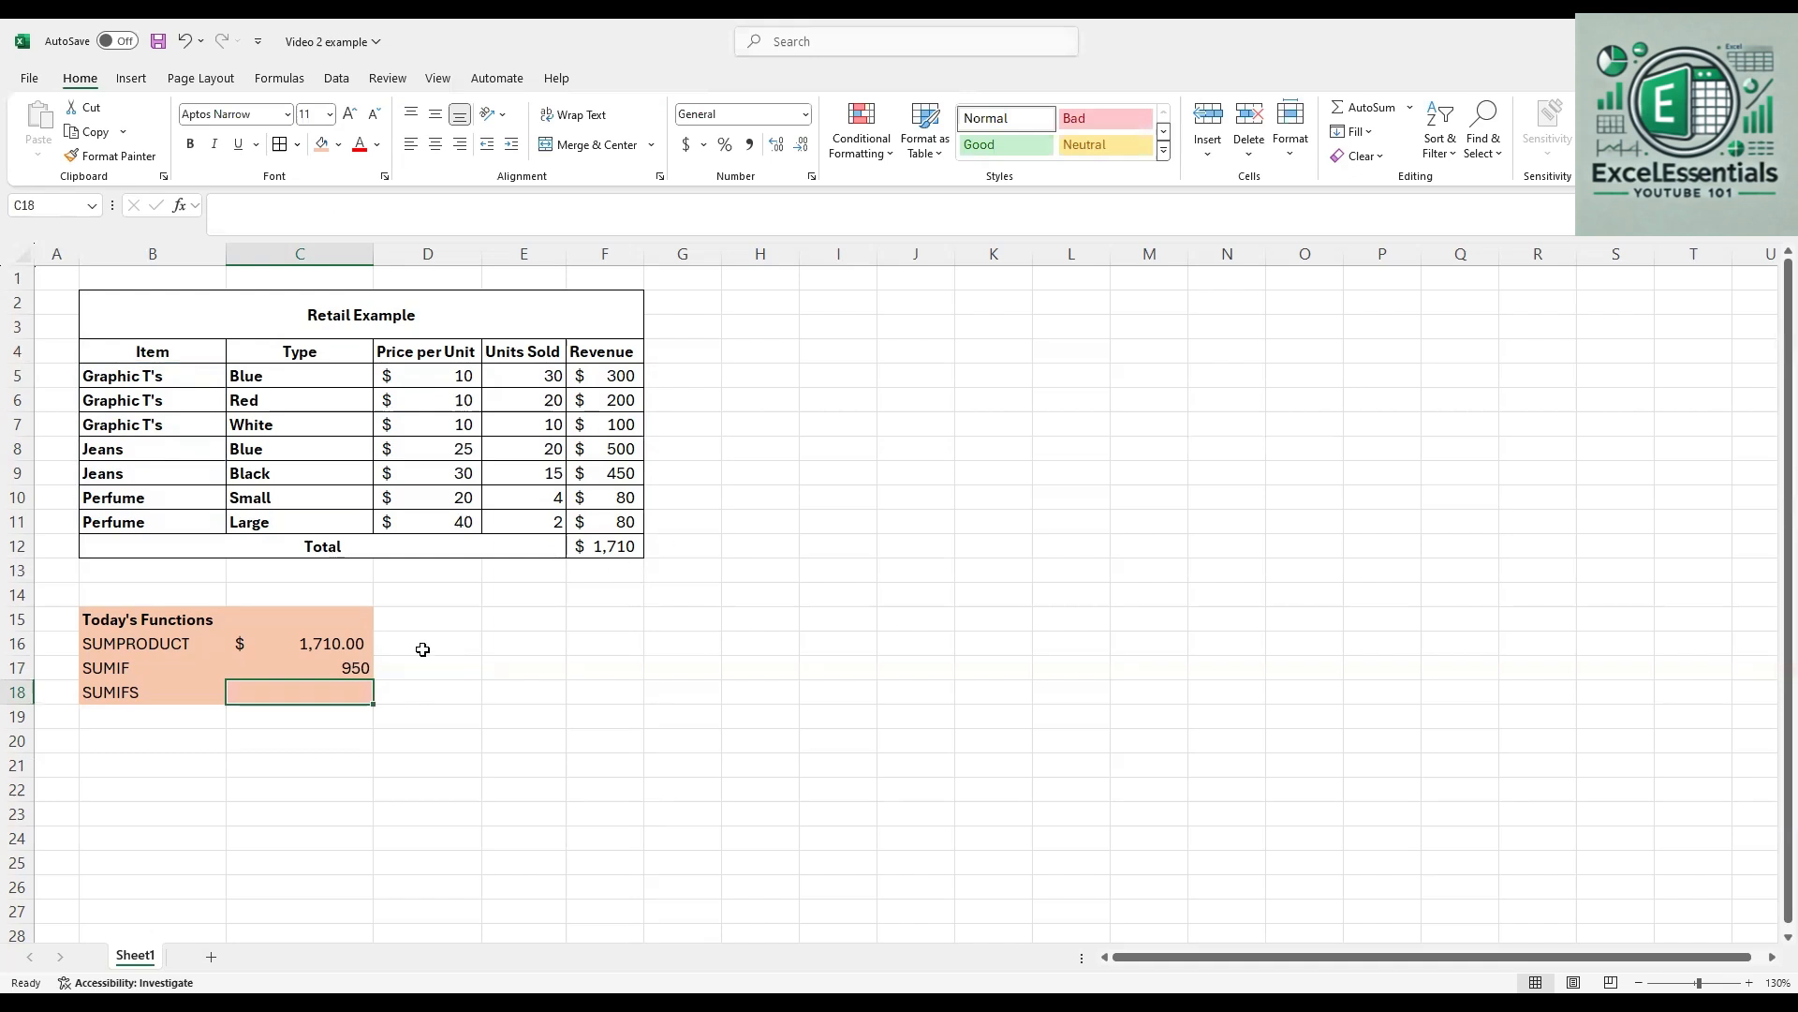
Step: Format the SUMIF result in C17 in the Accounting dollar format with no decimal places
left_click(343, 674)
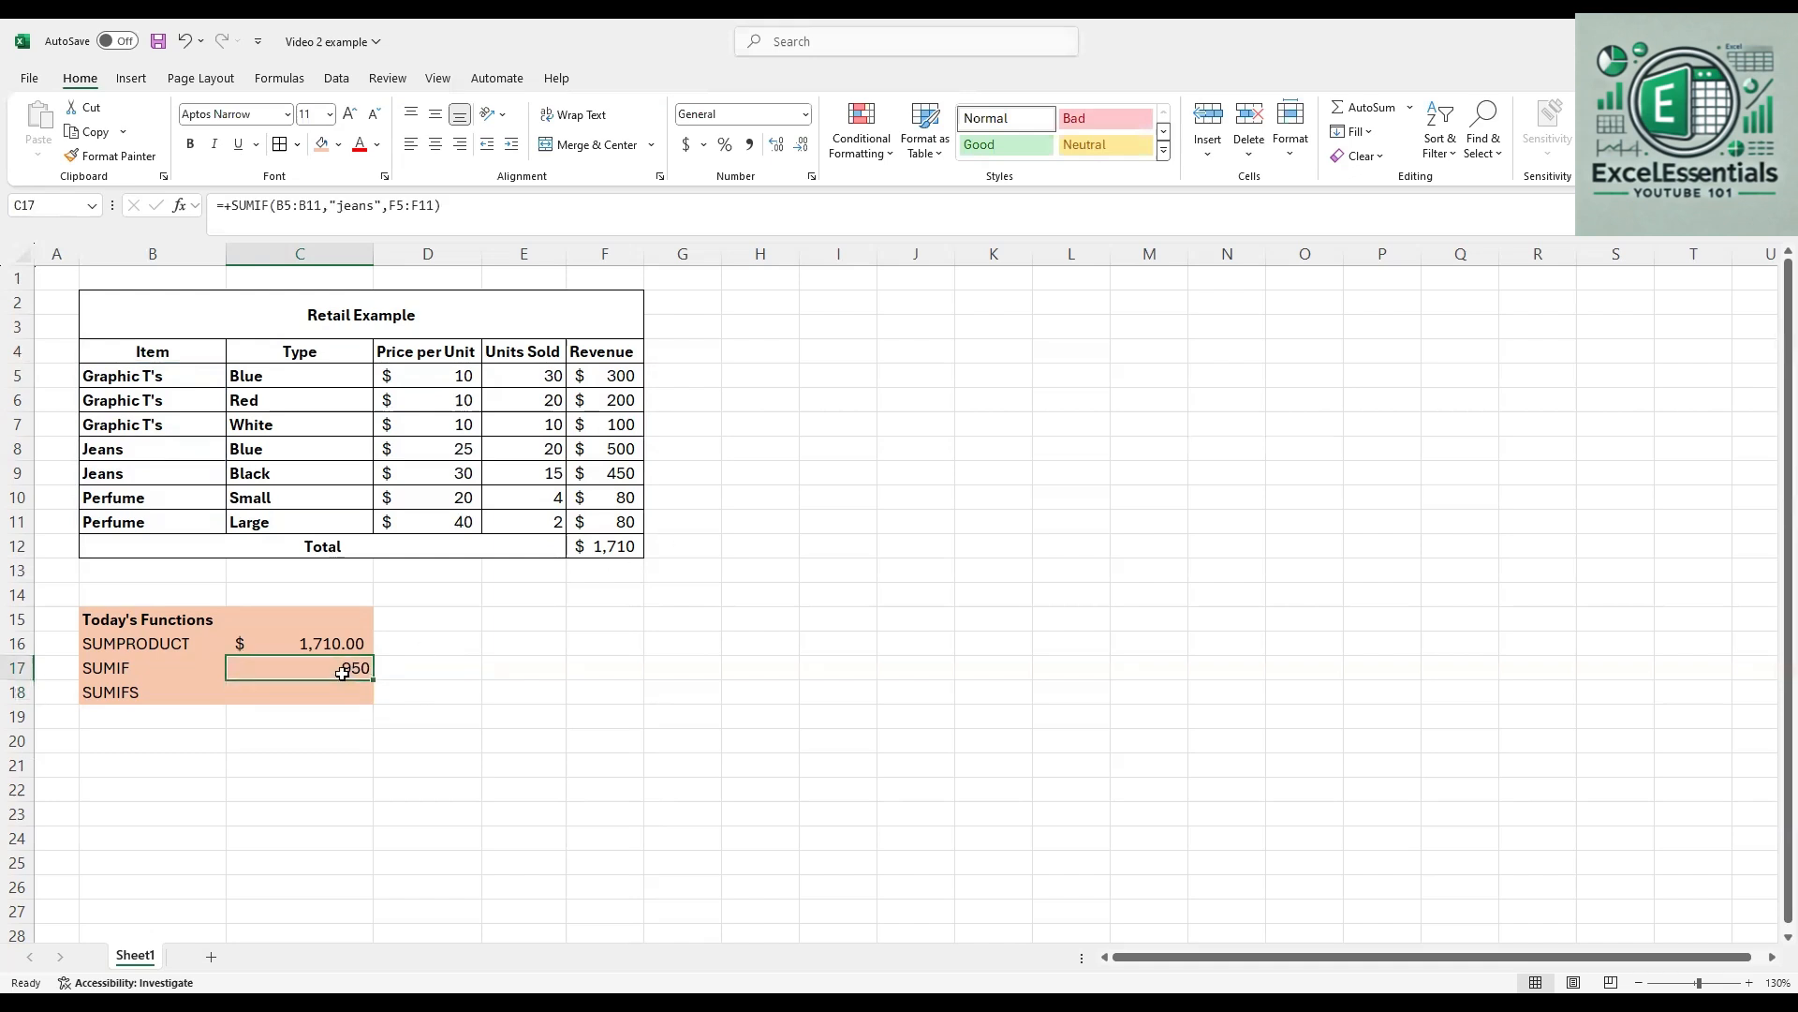
left_click(688, 145)
left_click(801, 145)
left_click(801, 145)
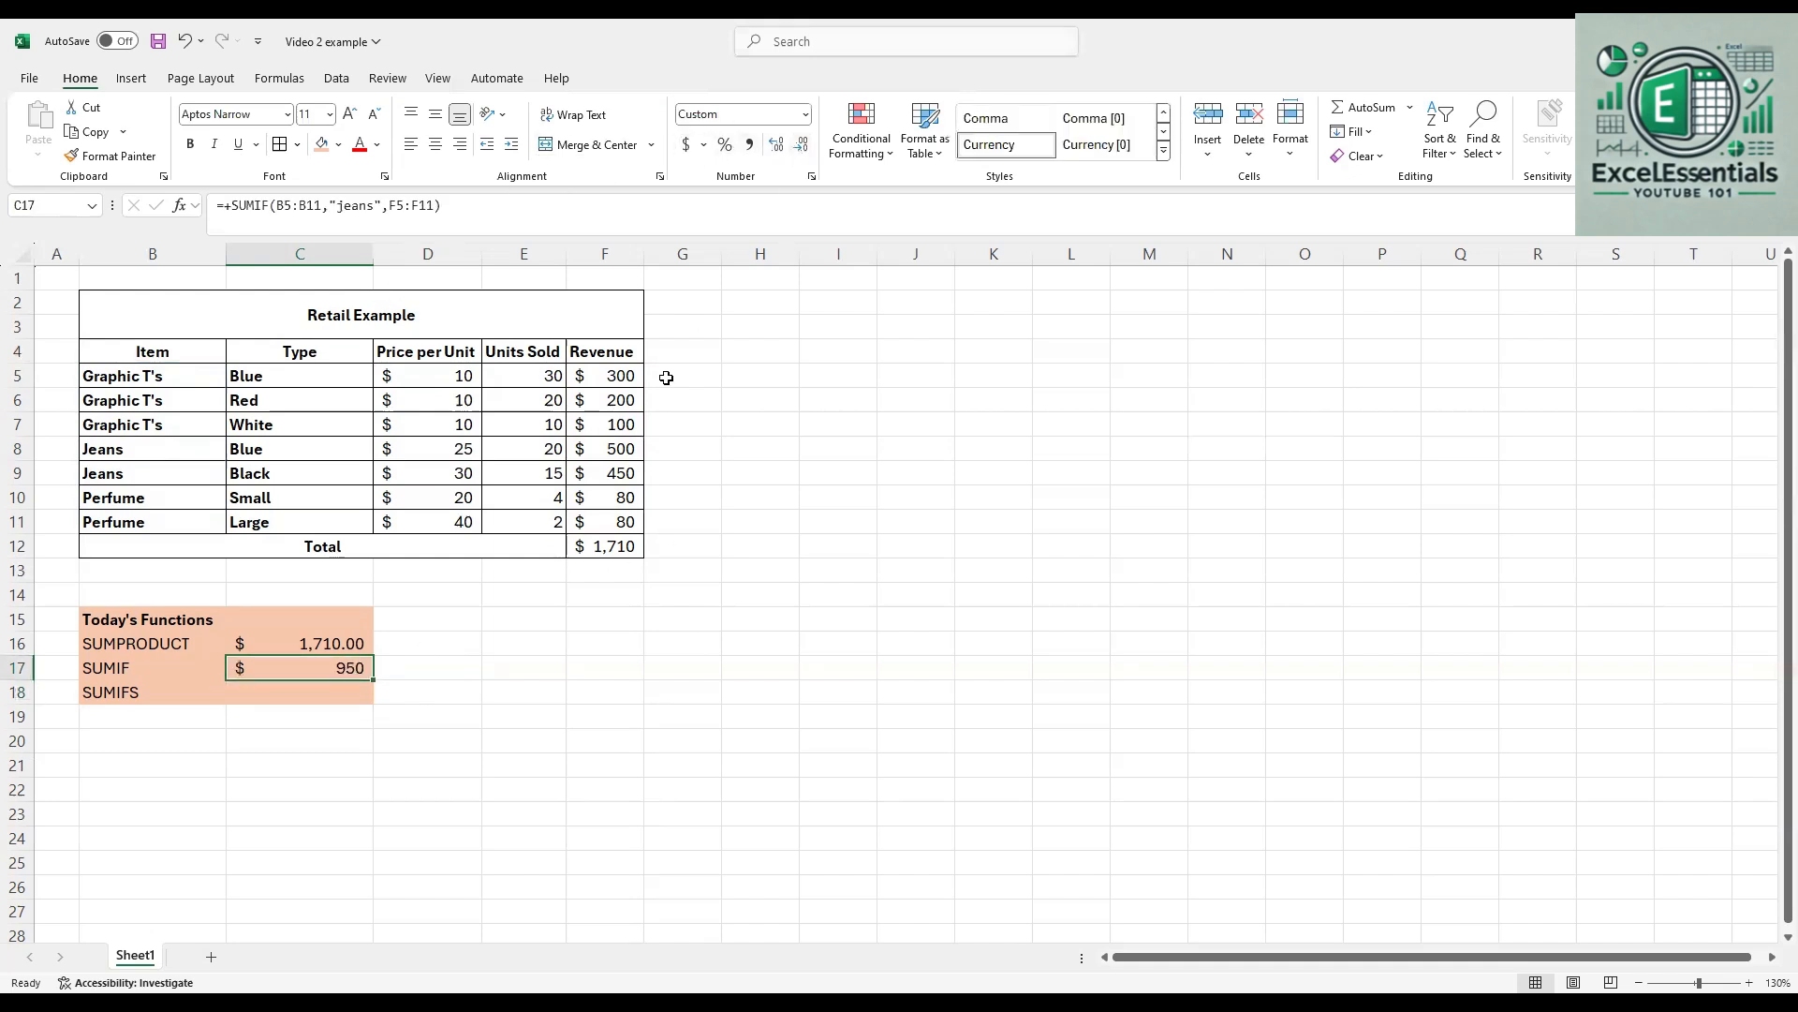
Step: Check the SUMIF result in C17 against the sum of the jeans revenue cells F8:F9
left_click(130, 444)
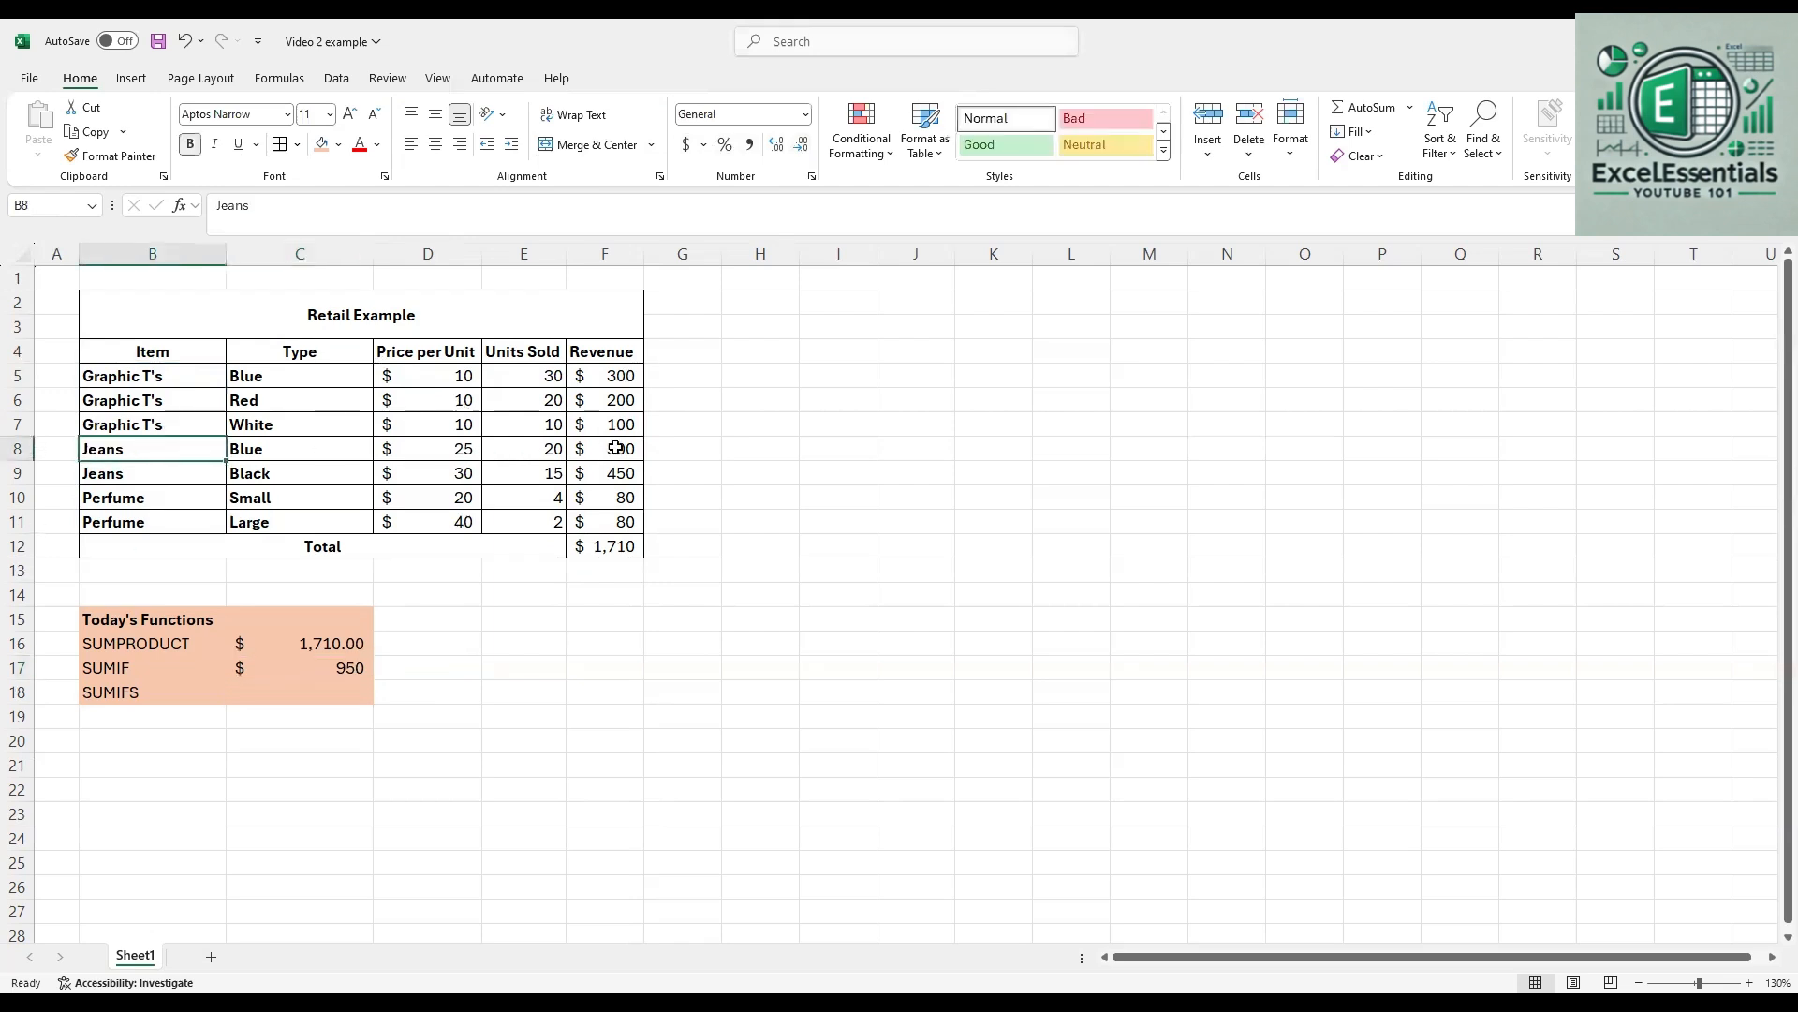
left_click_drag(618, 449, 629, 471)
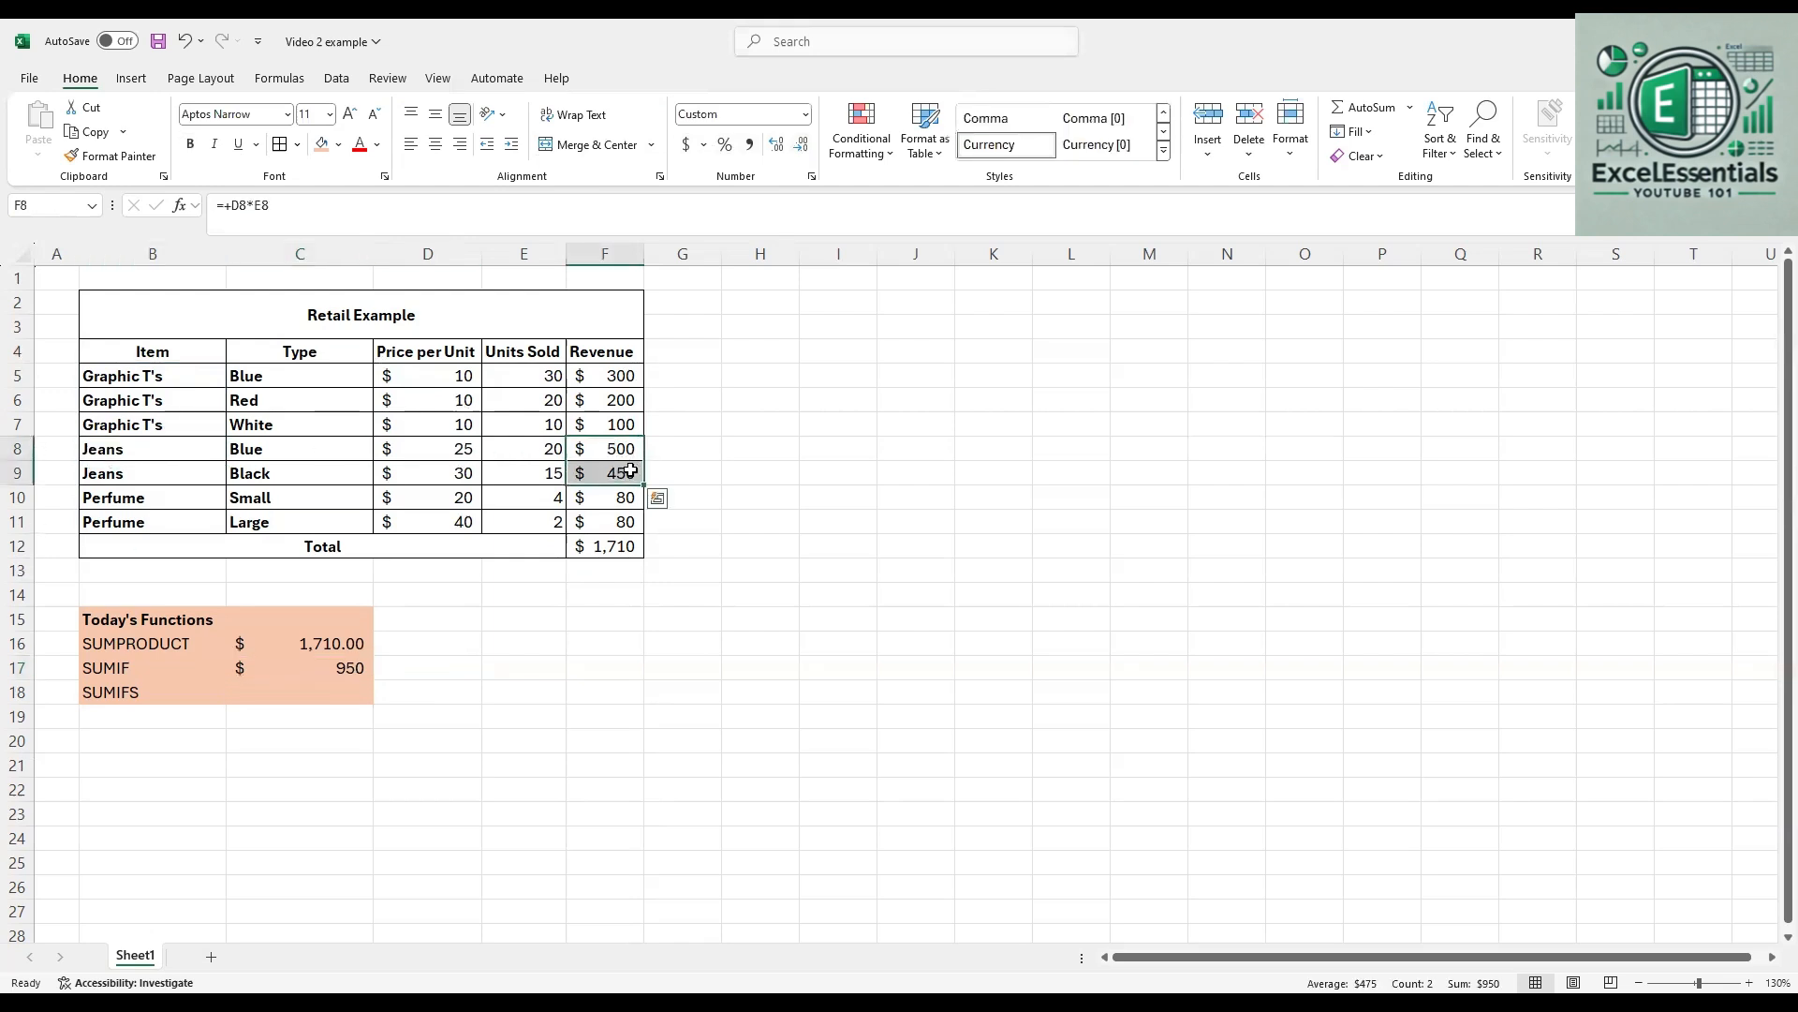
left_click(348, 668)
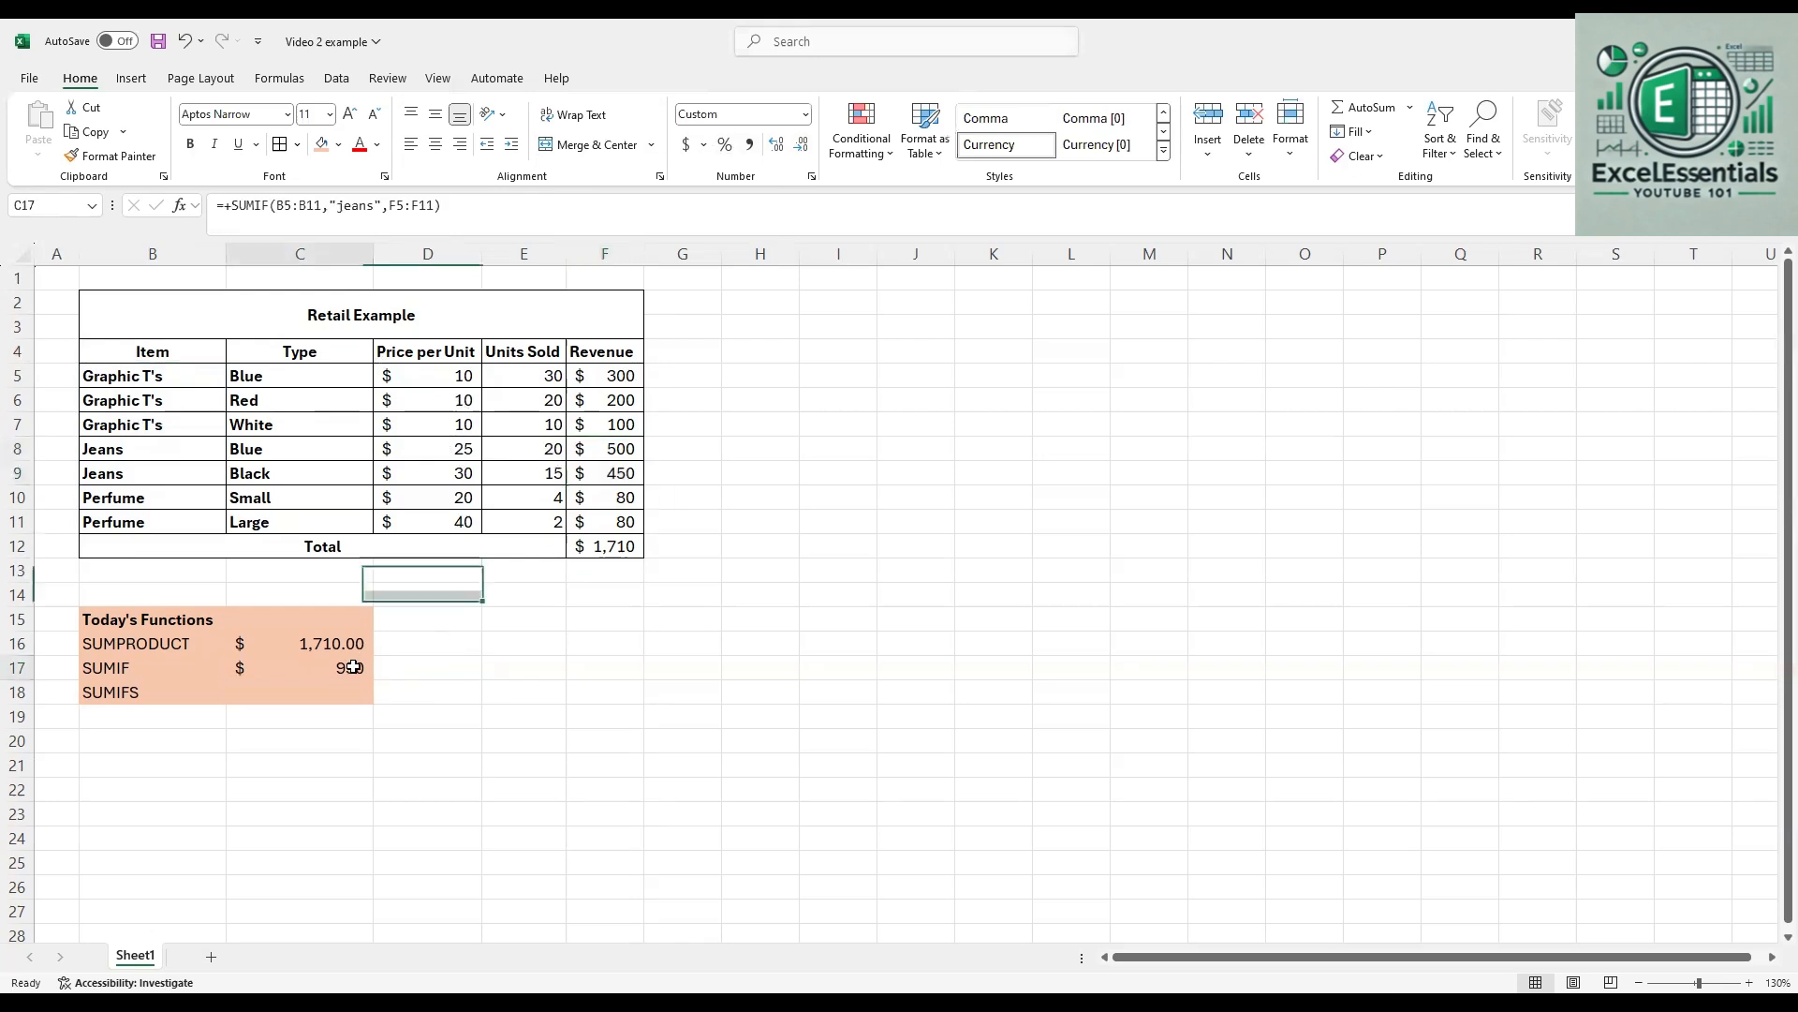
Step: Start a SUMIFS formula in C18 with the Revenue cells F5:F11 as the sum range
key("Down")
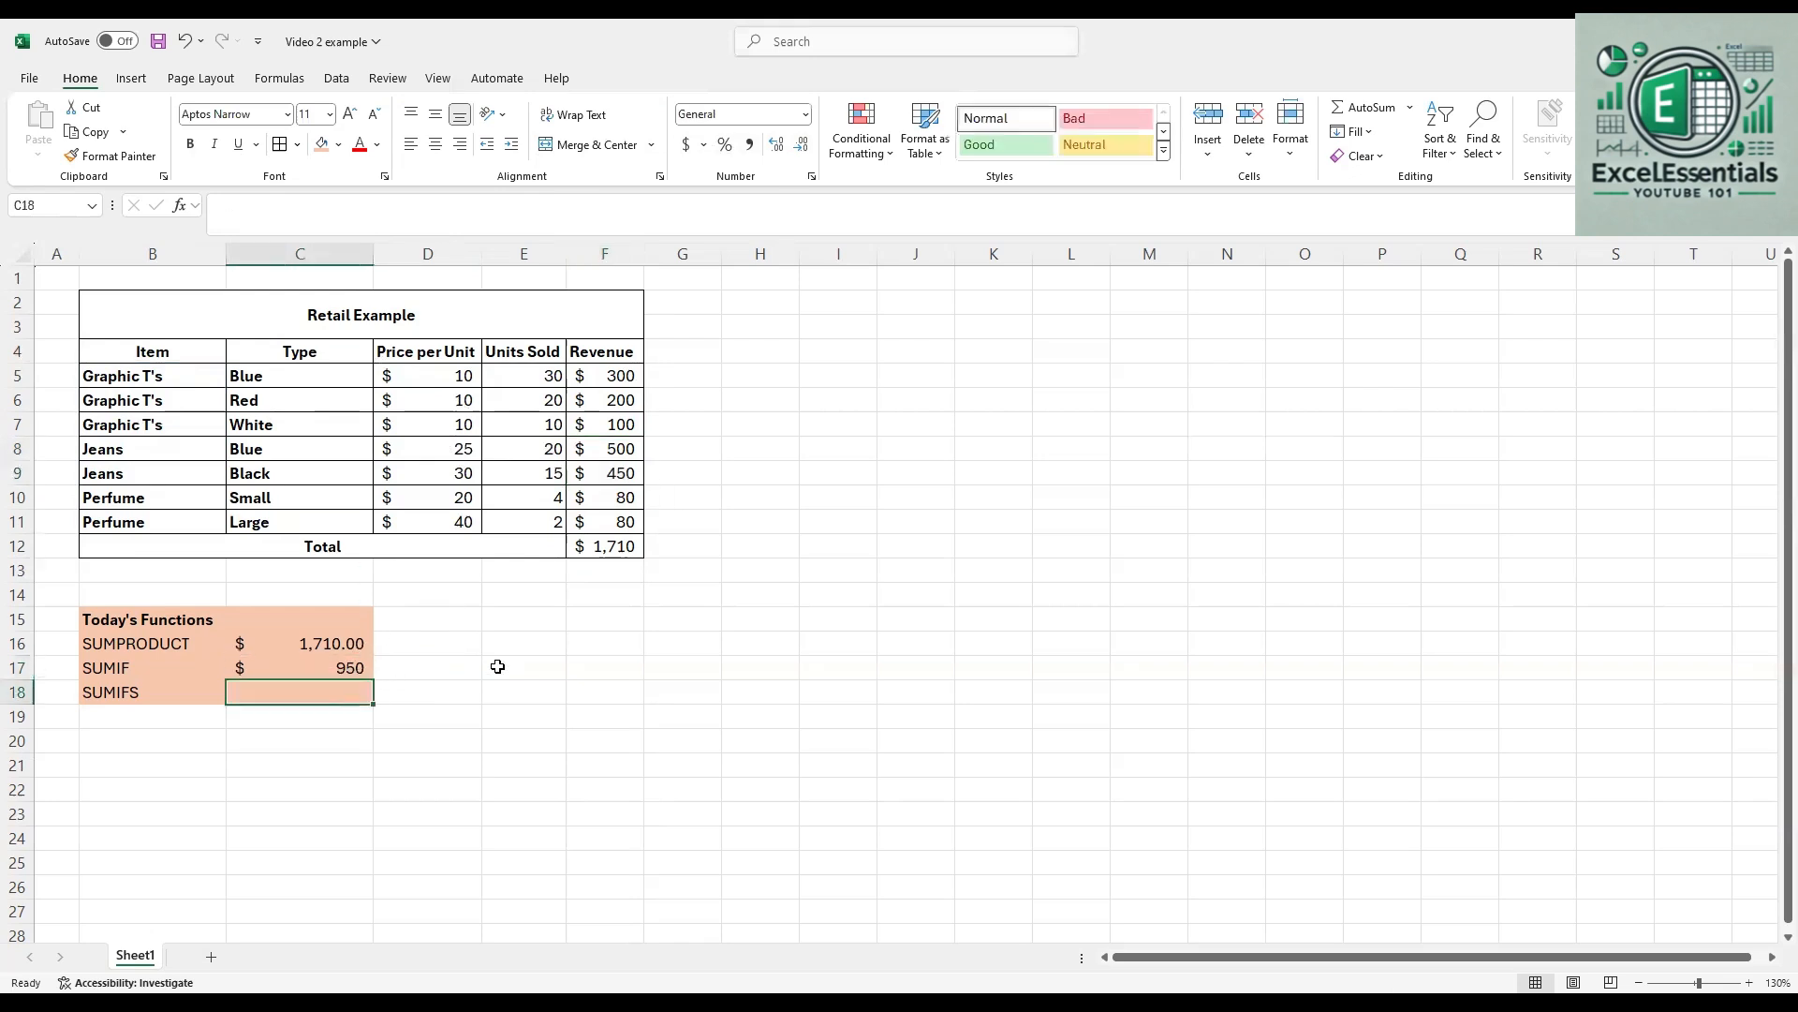
left_click_drag(212, 669, 276, 665)
left_click(281, 690)
type("+")
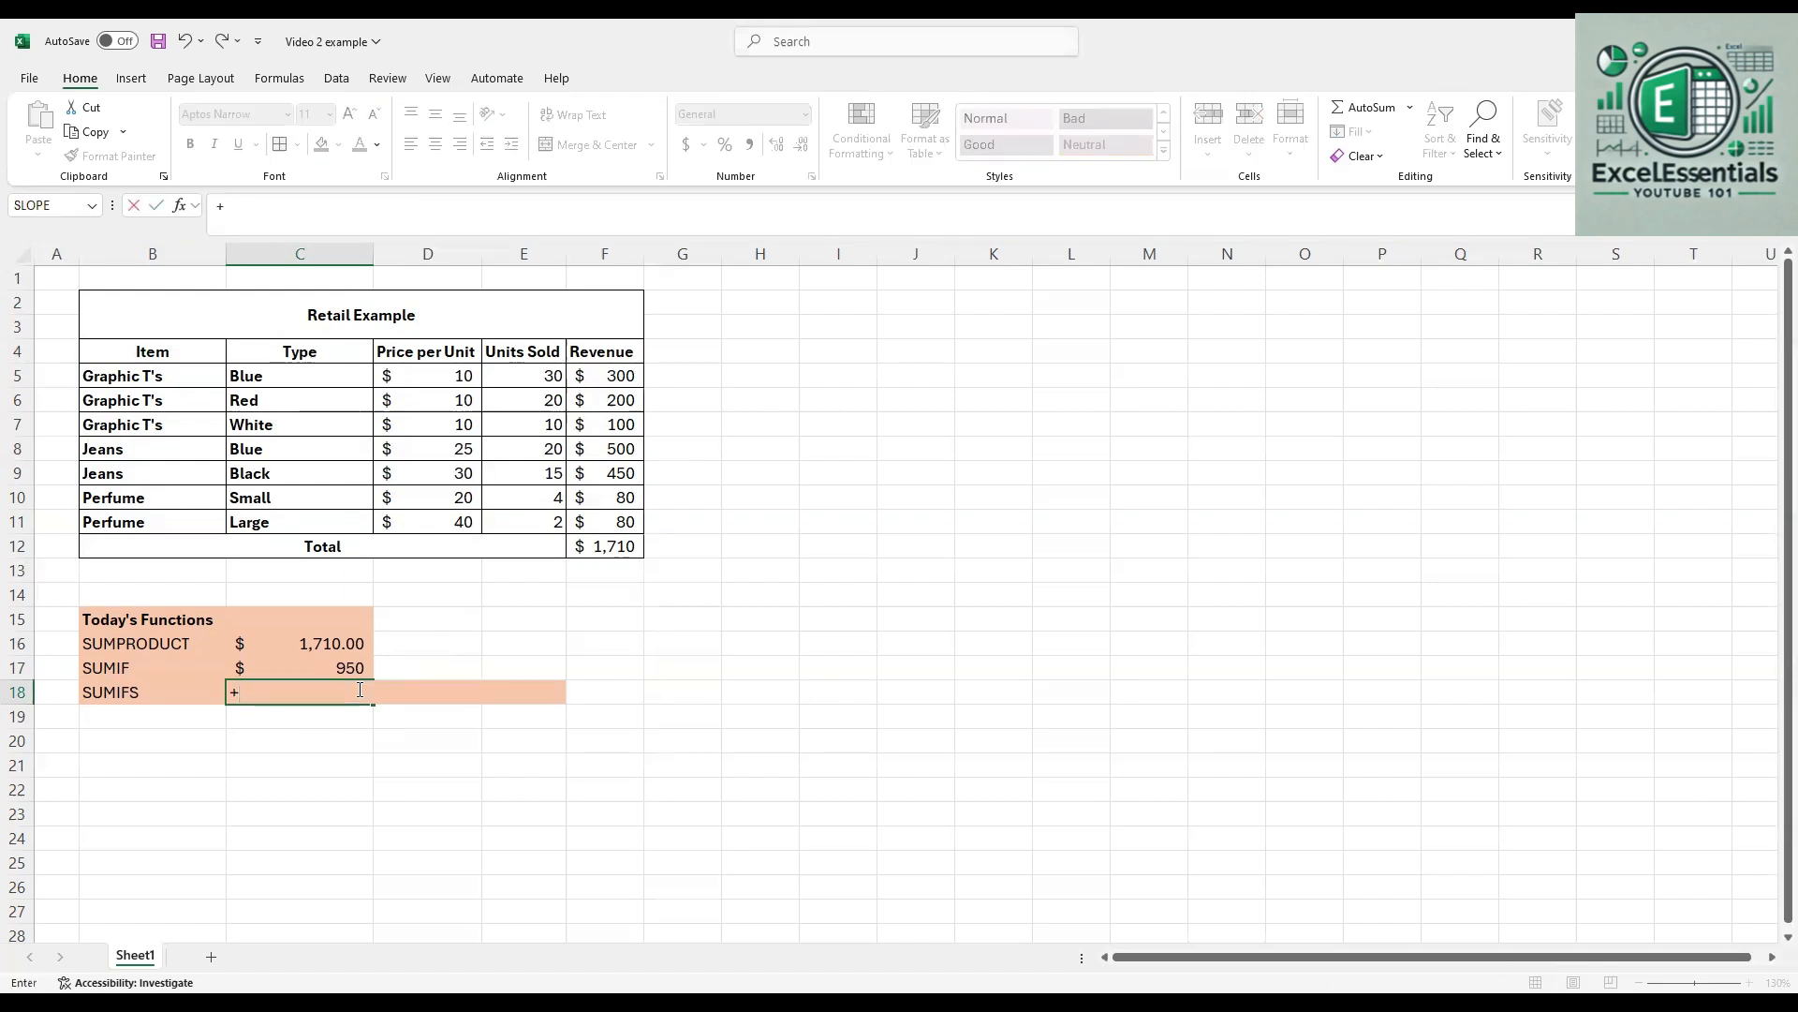
type("sum")
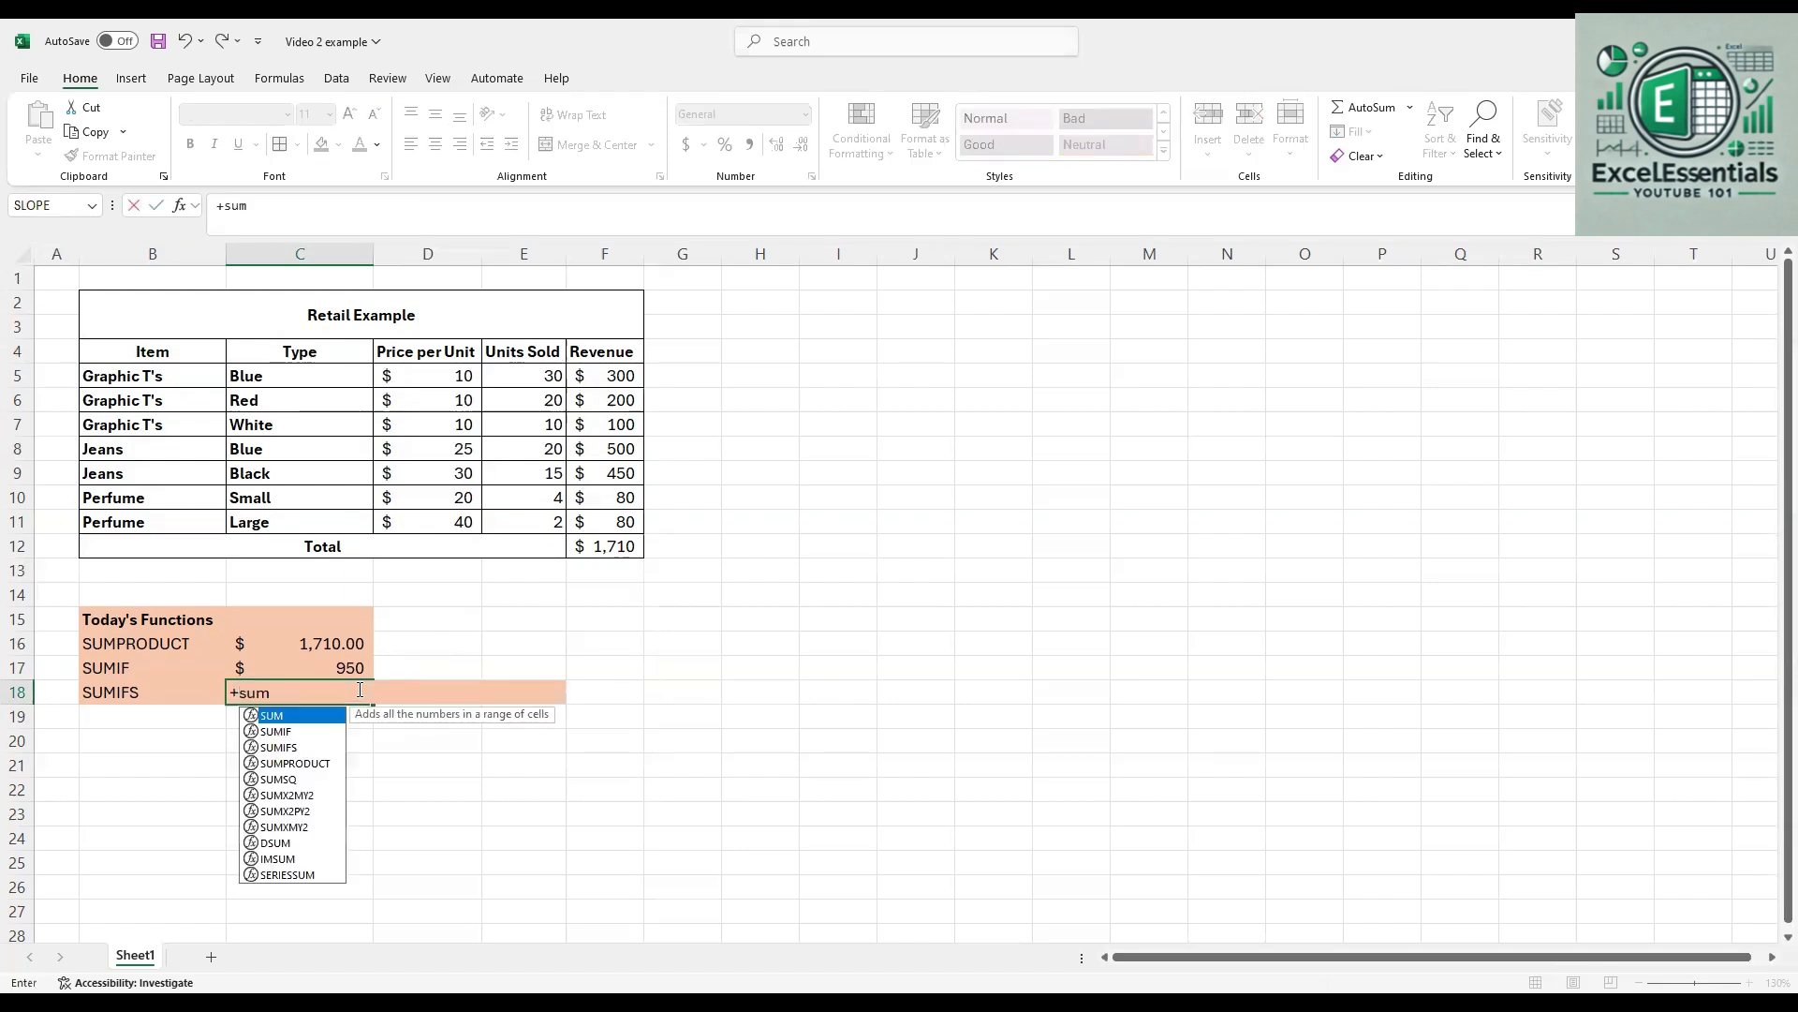
double_click(312, 749)
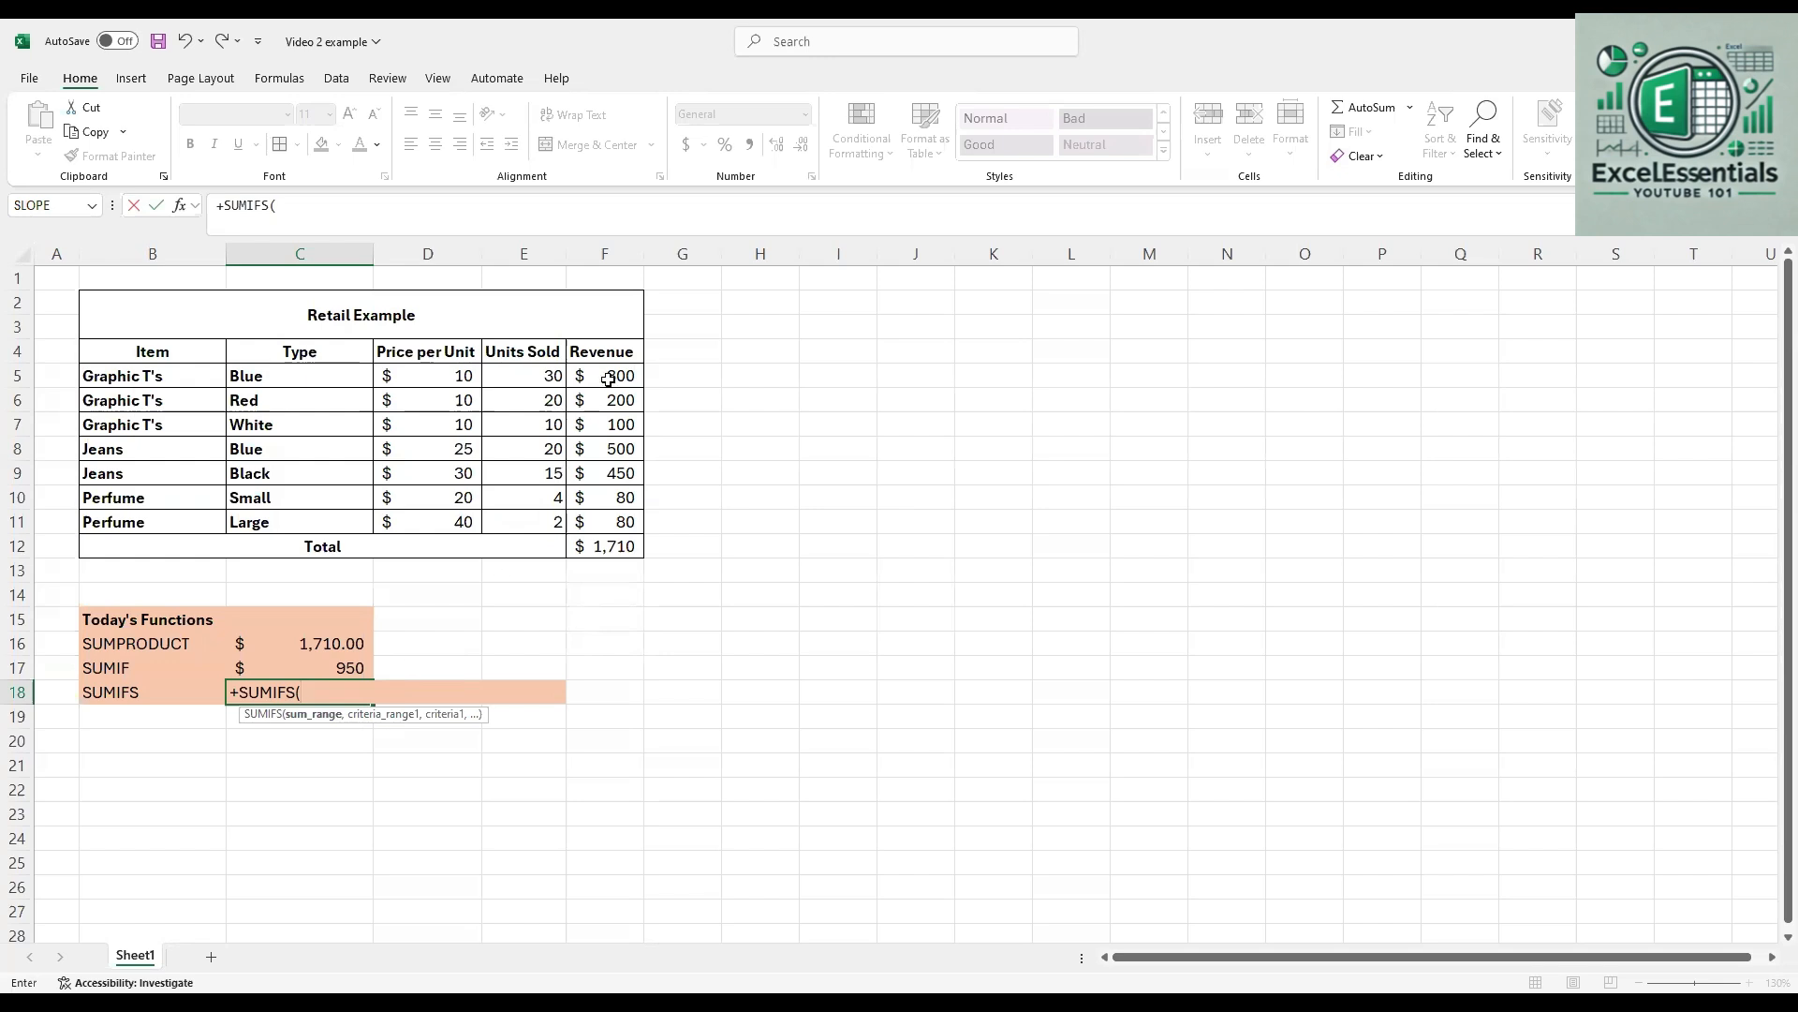
left_click_drag(610, 372, 622, 402)
left_click_drag(622, 514, 643, 508)
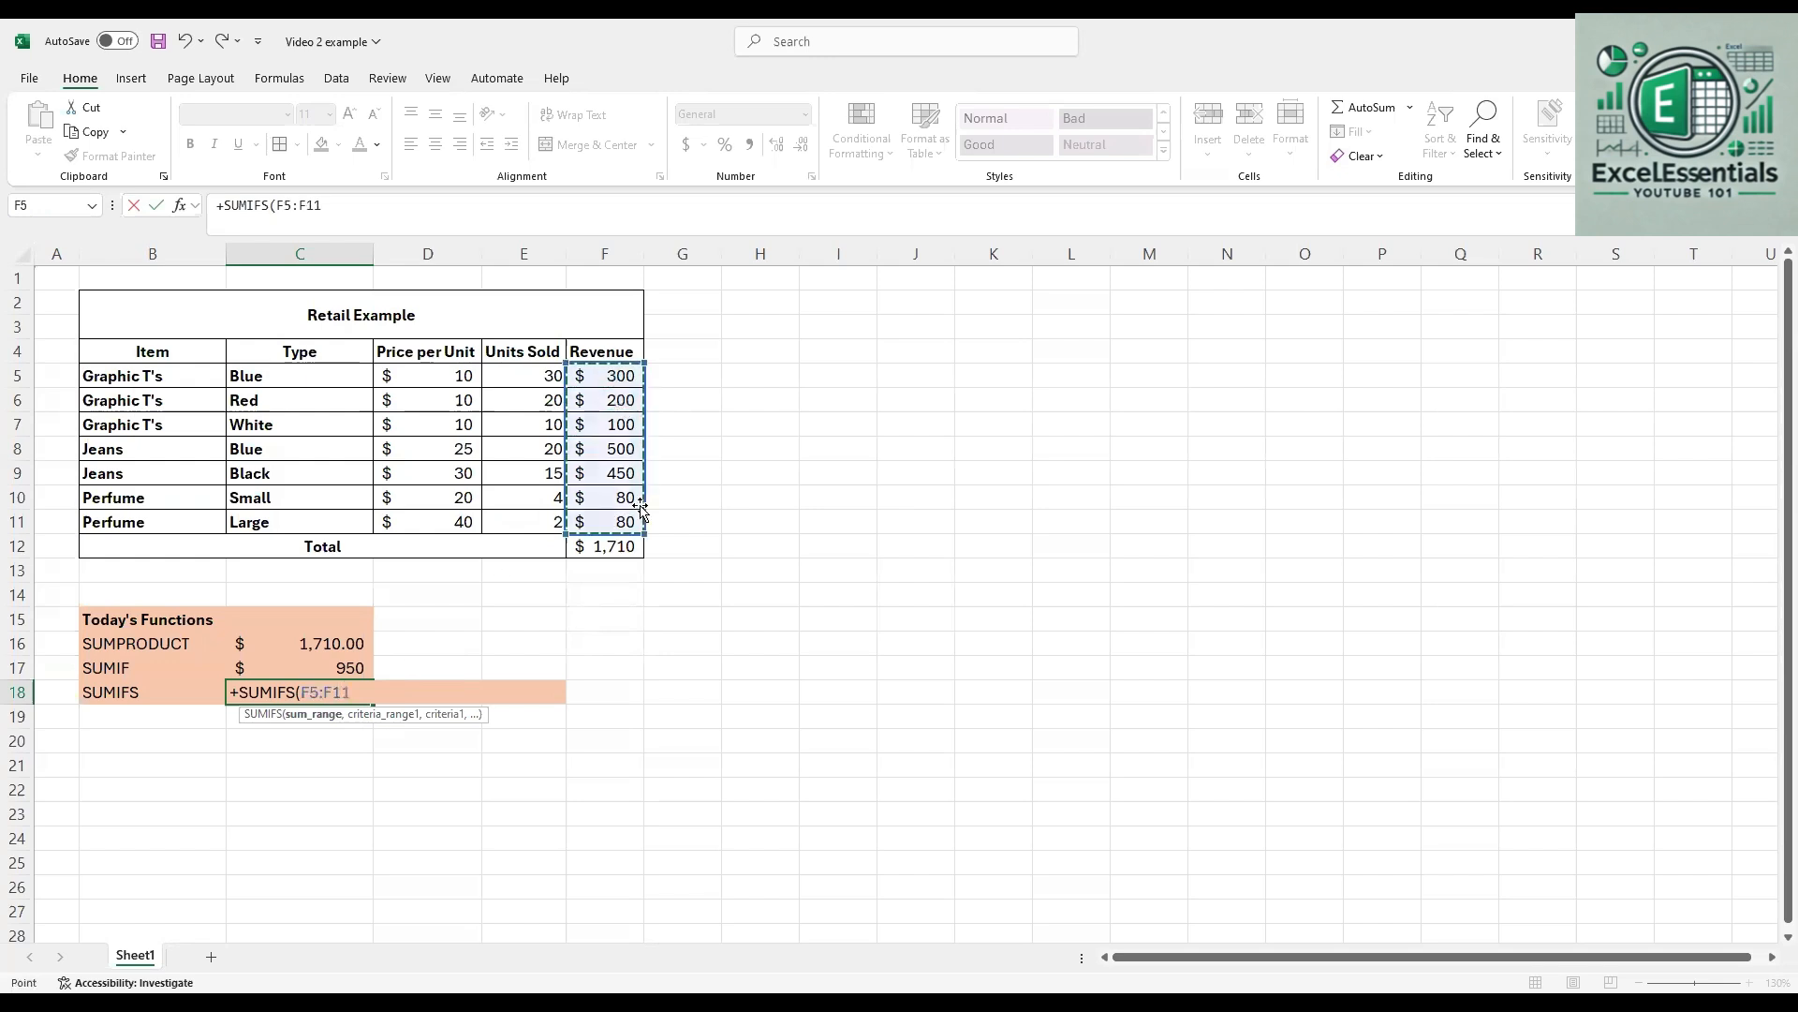
type(",")
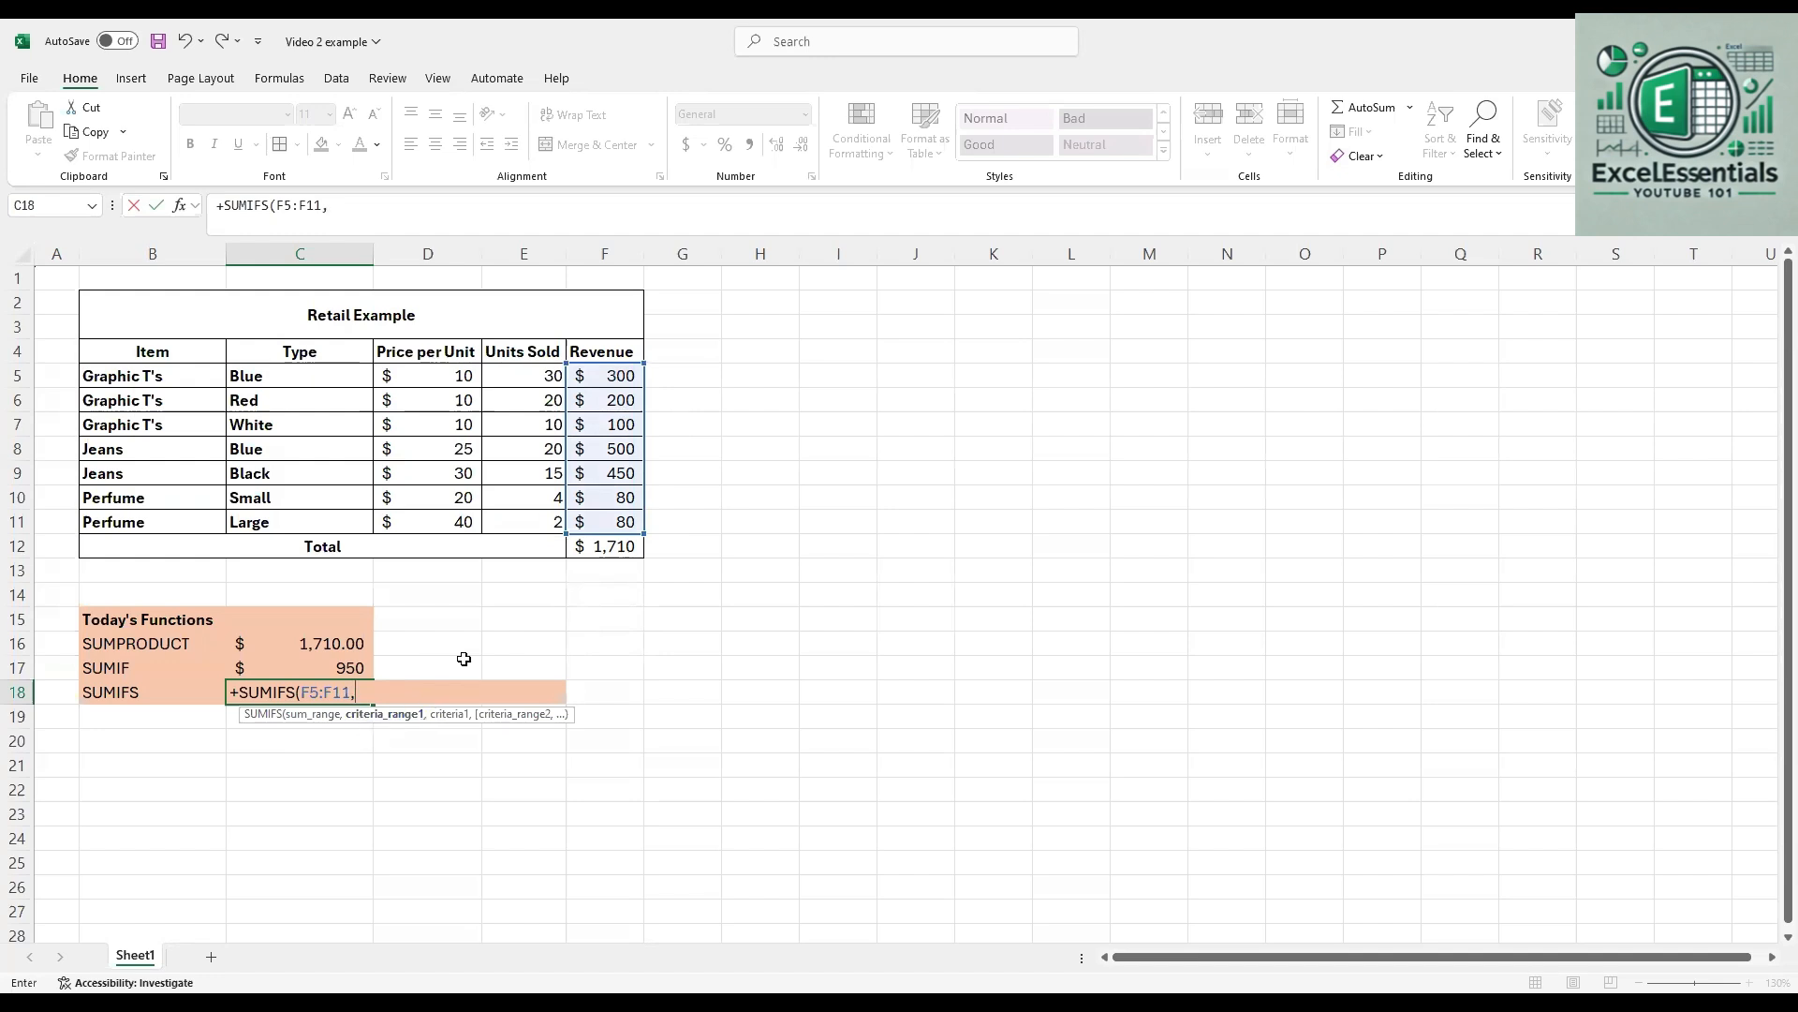
Step: Add the Item cells B5:B11 as the first criteria range of the SUMIFS formula, with B5 as its criterion
left_click_drag(149, 370, 153, 518)
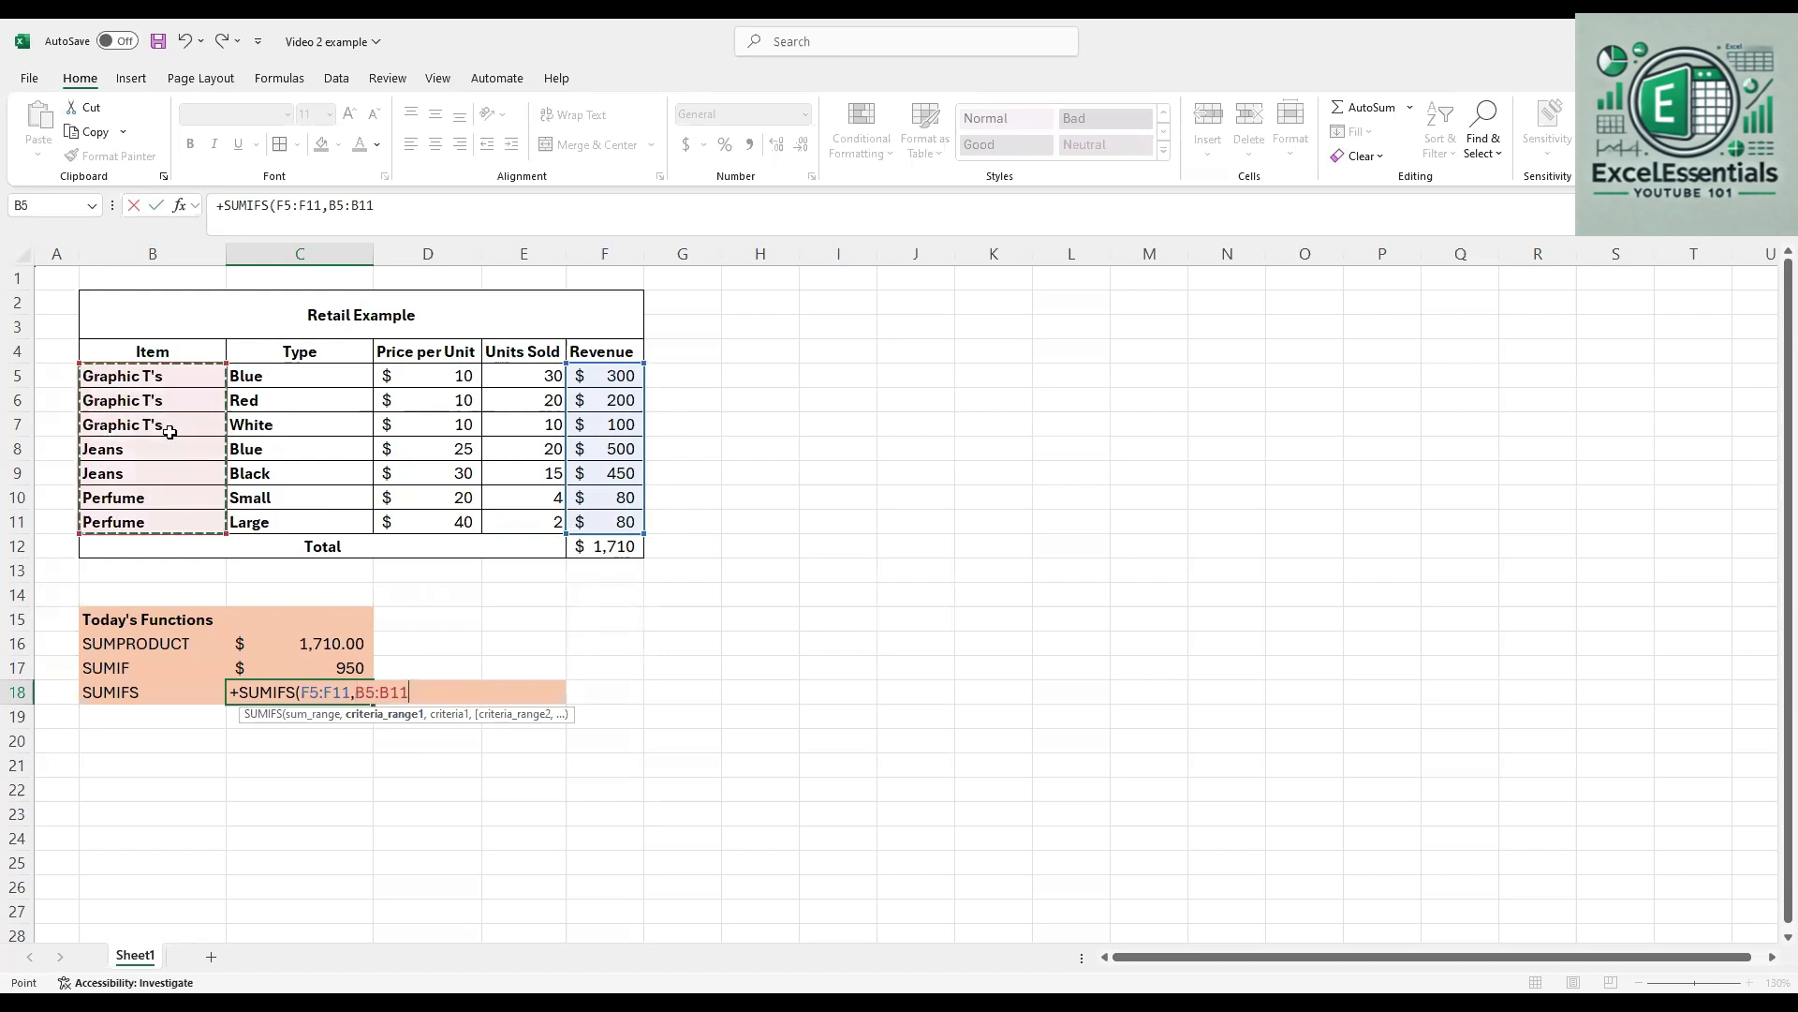
type(",")
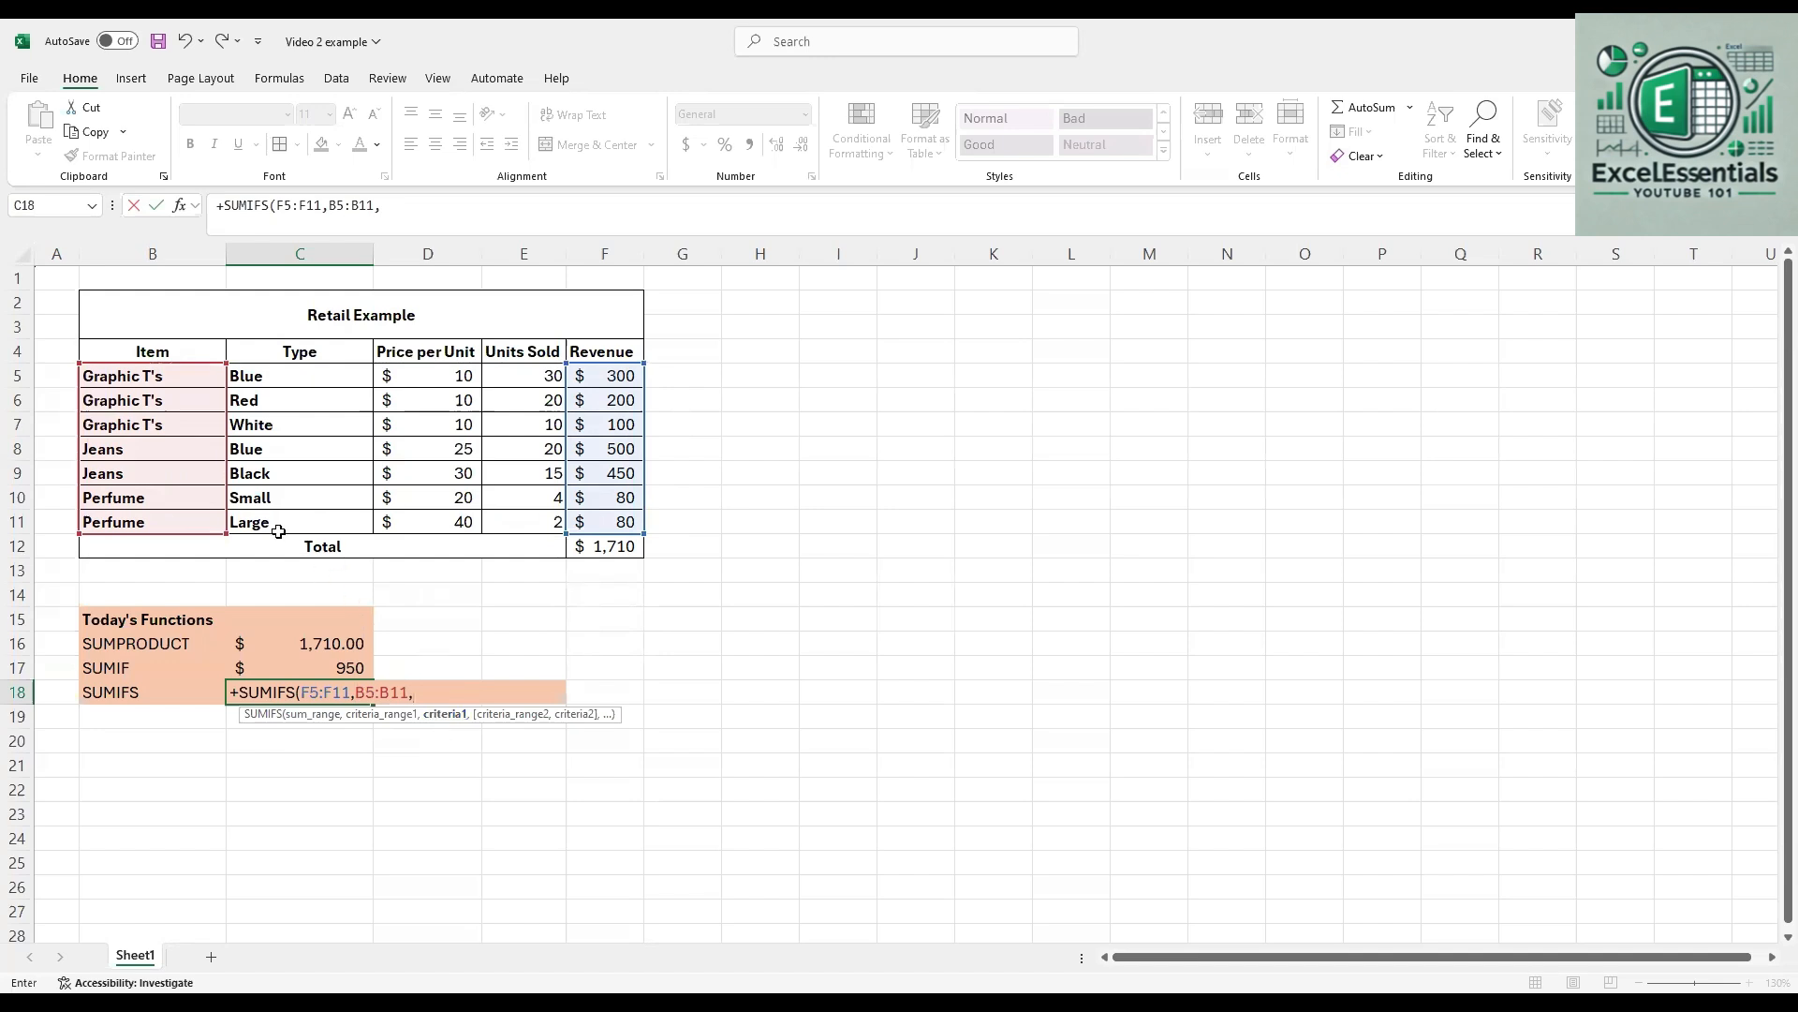
left_click(147, 377)
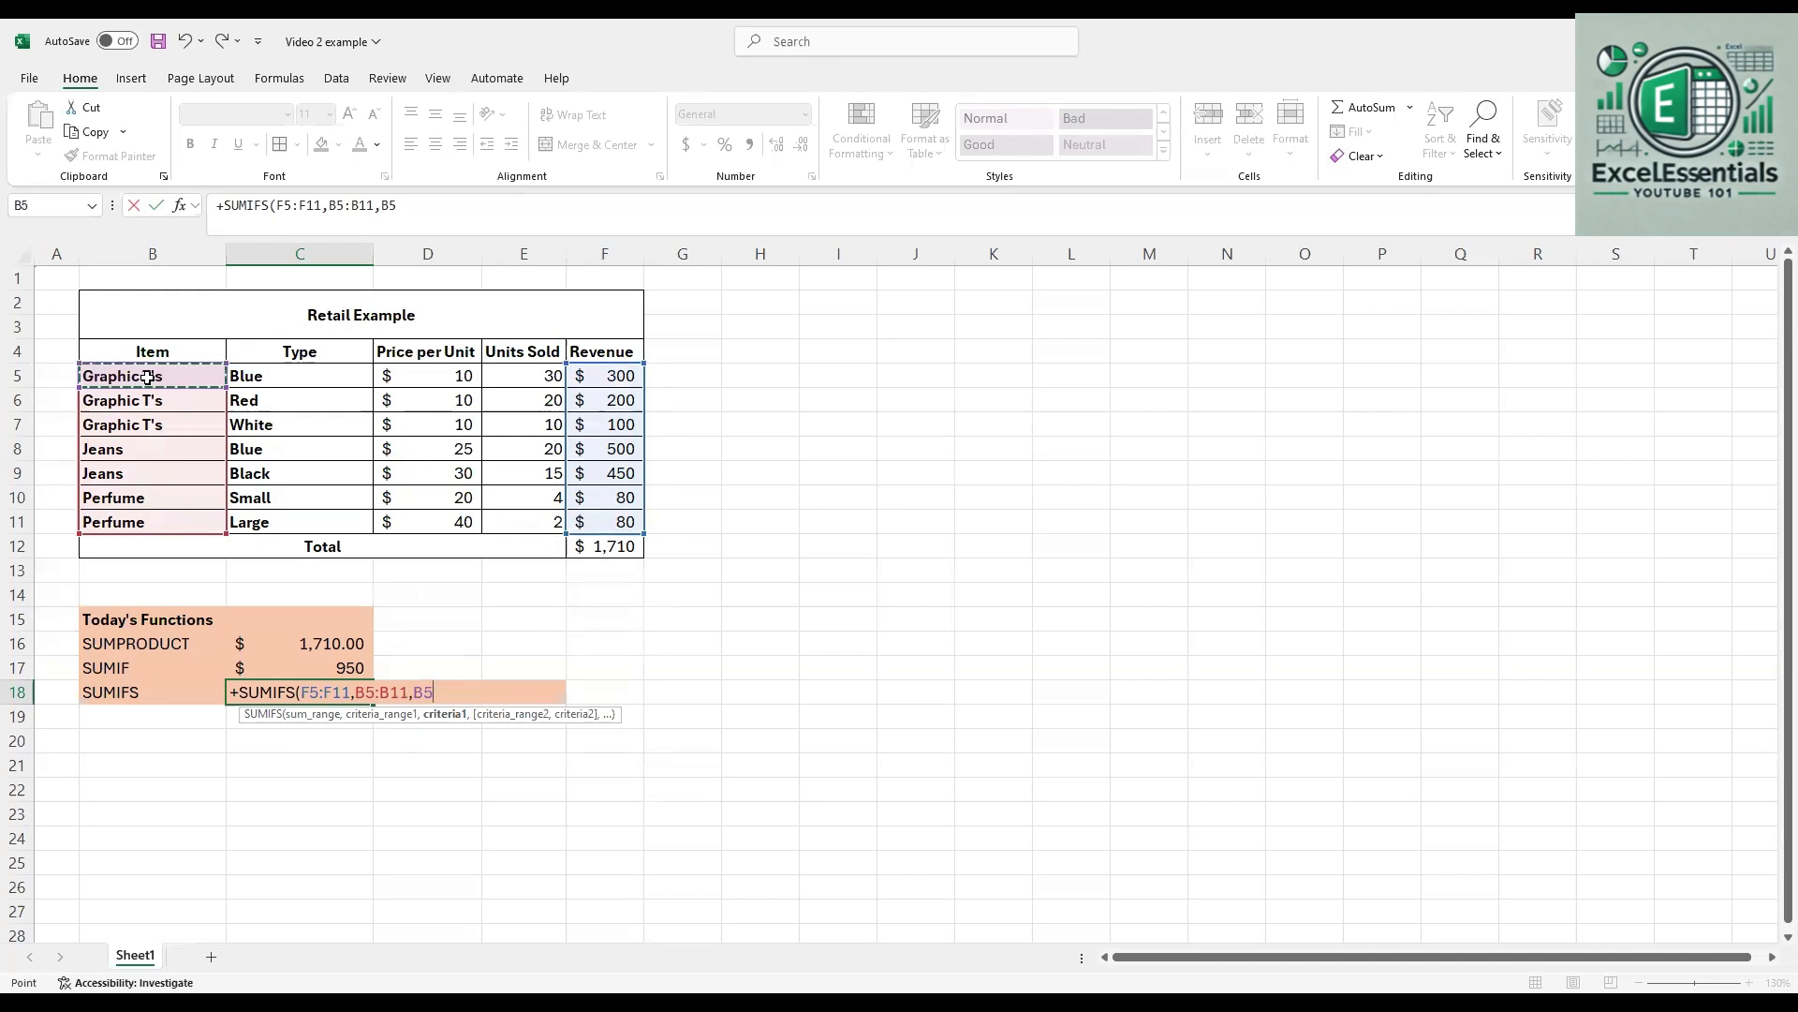
type(",")
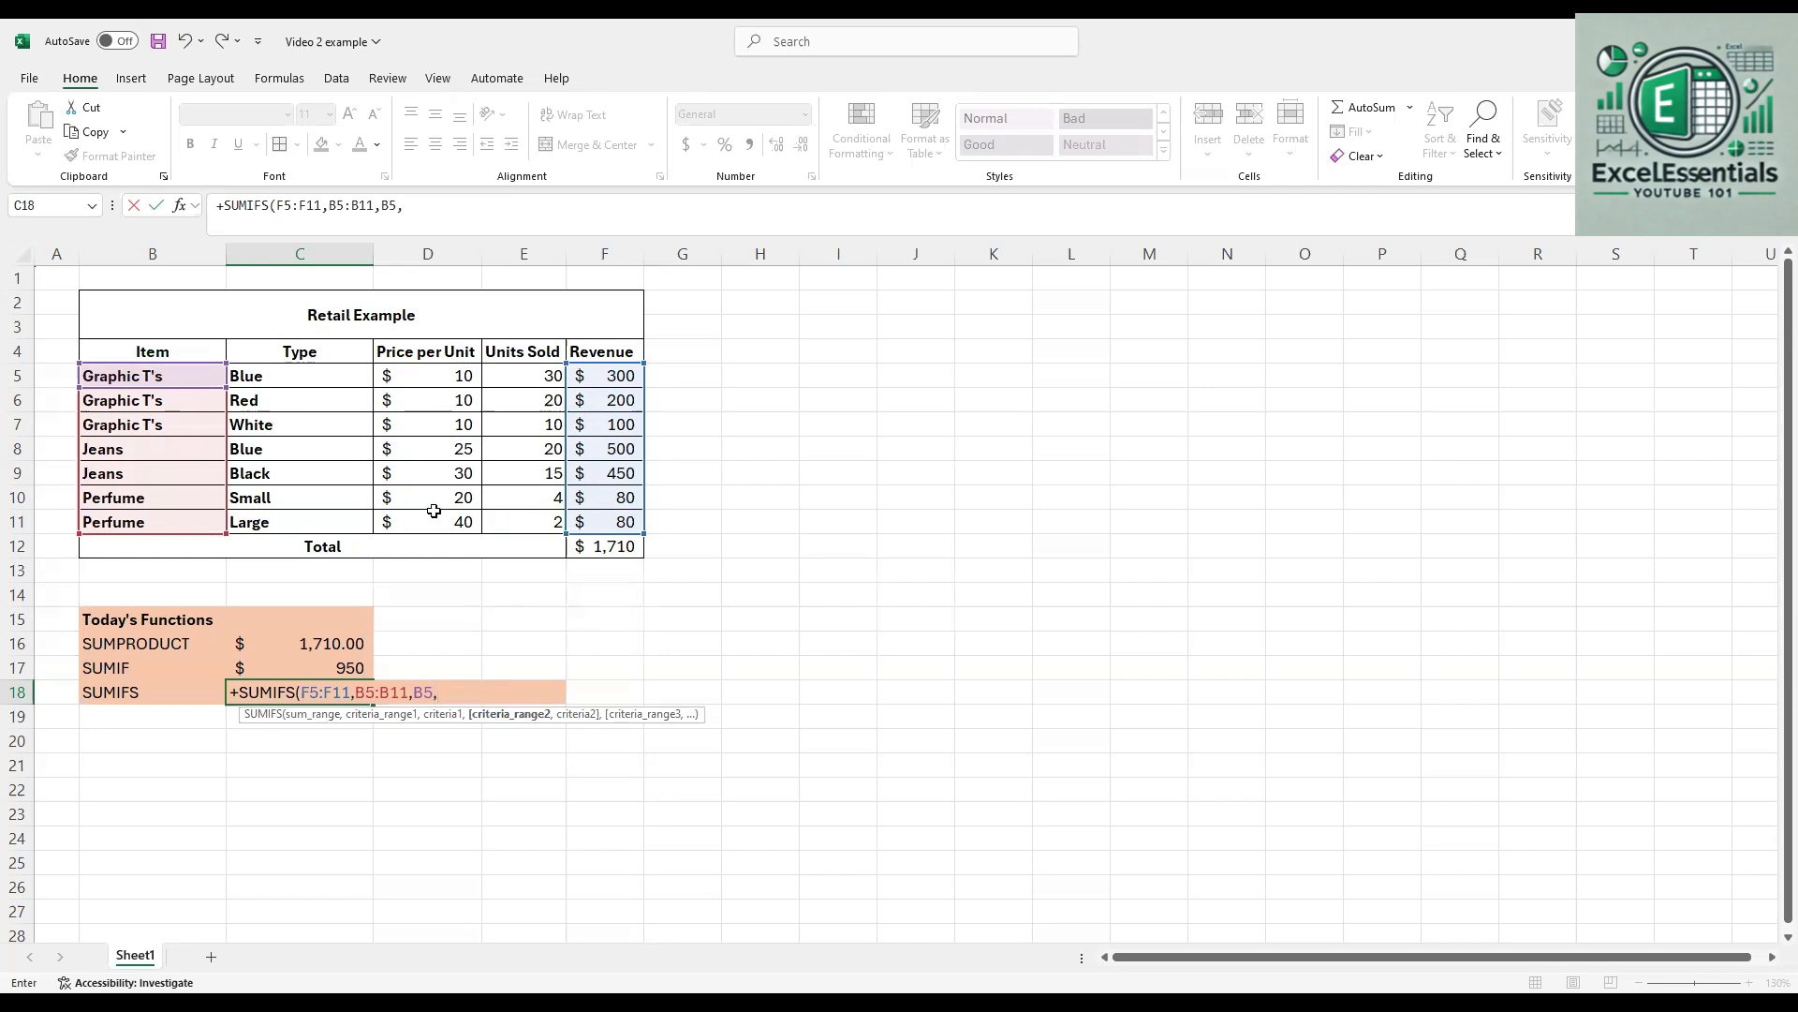
Step: Complete the SUMIFS formula in C18 with the Type cells C5:C11 as the second criteria range and C6 as its criterion
left_click_drag(323, 376, 322, 405)
left_click_drag(325, 526, 378, 519)
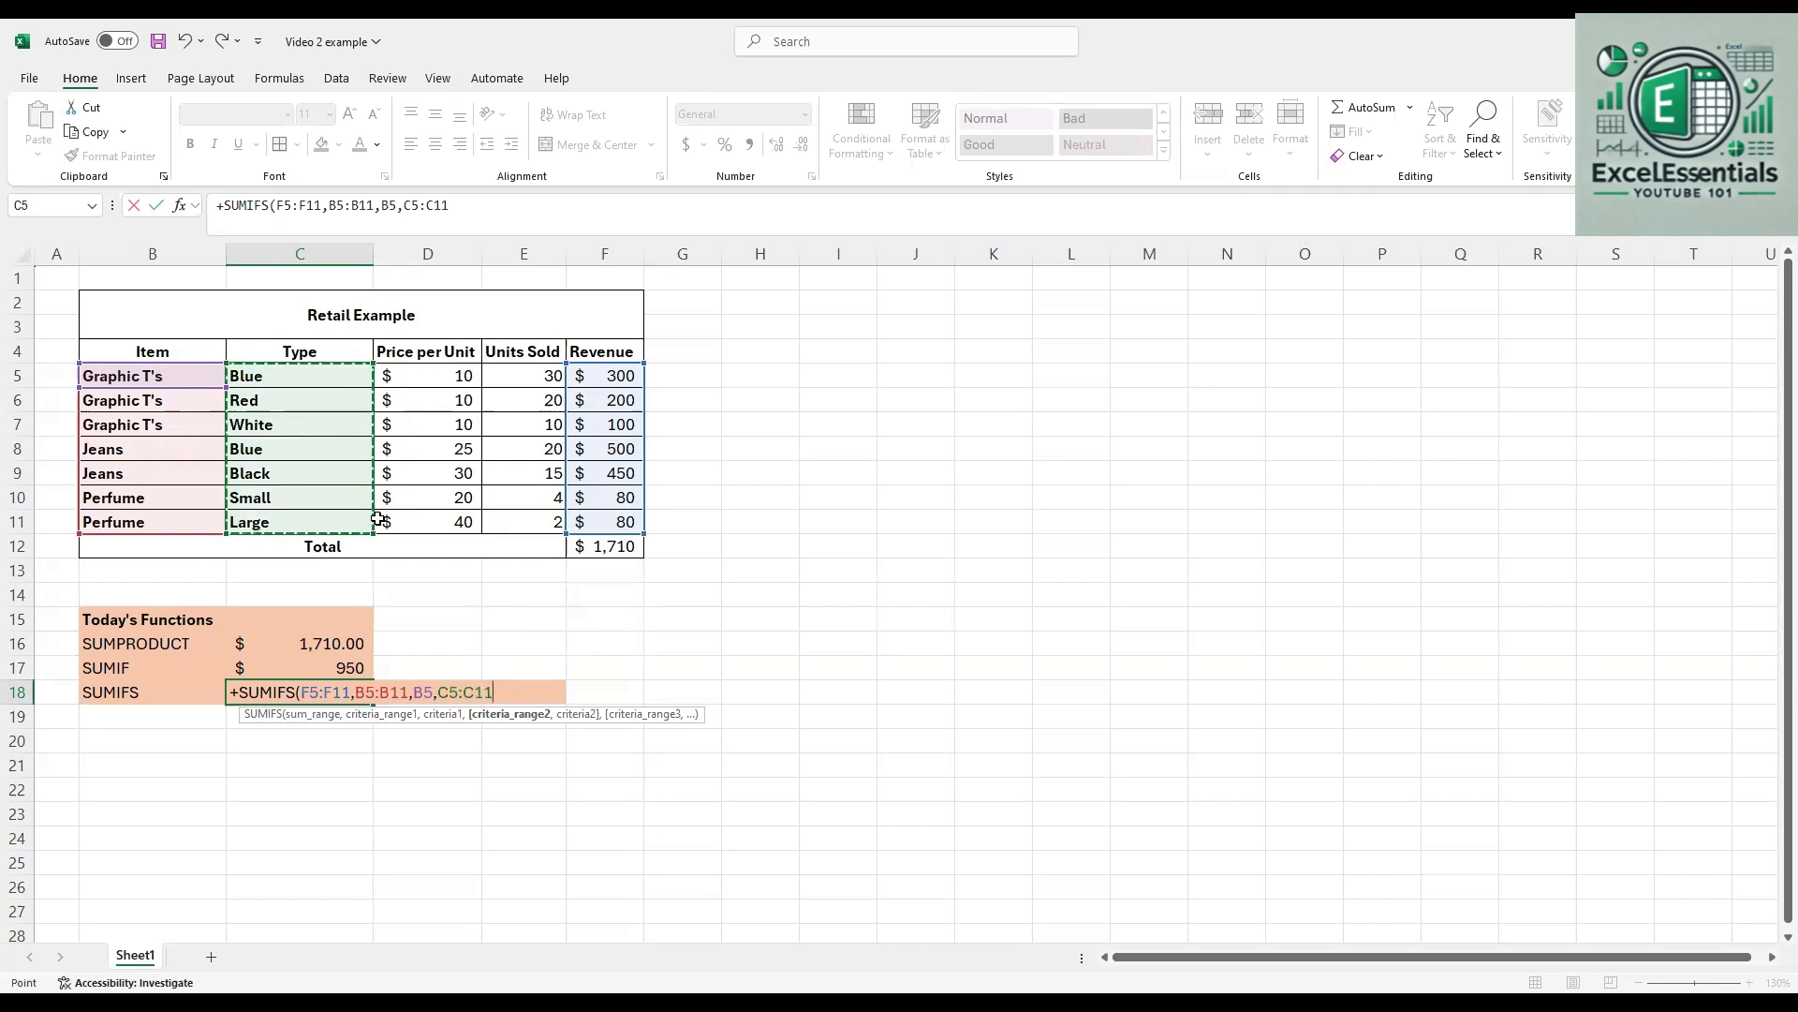
type(",")
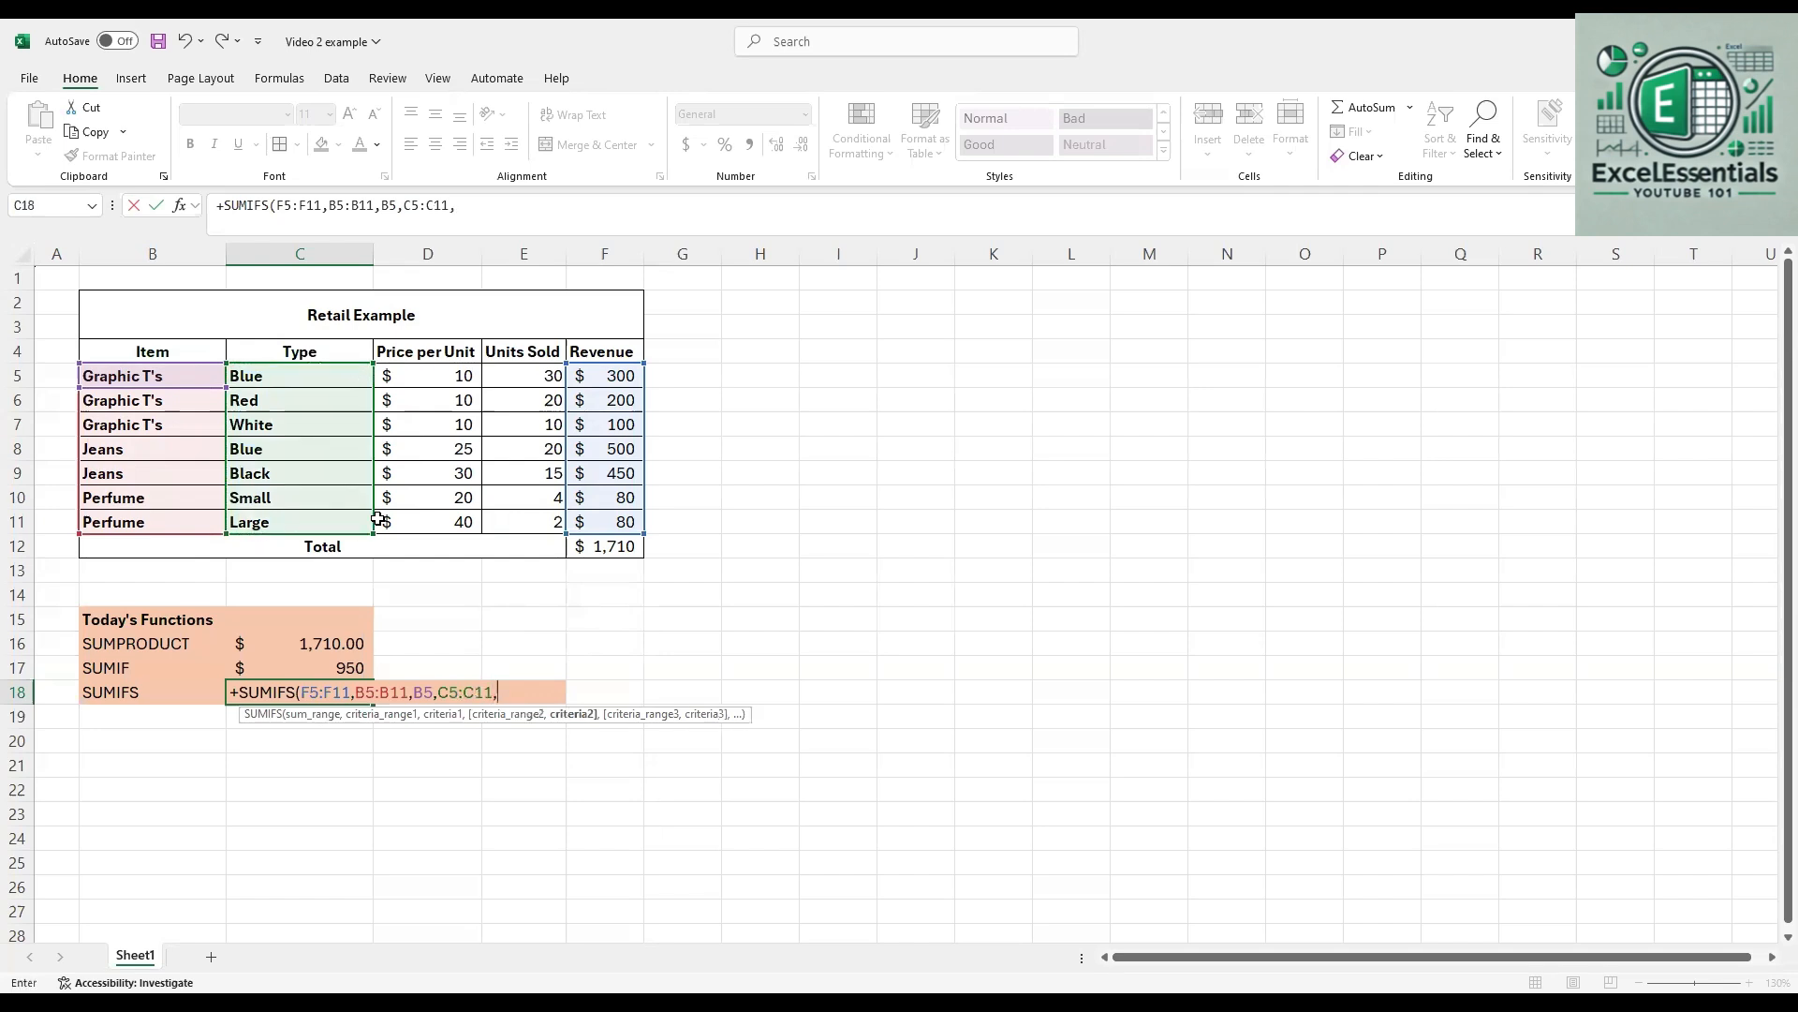
left_click(274, 398)
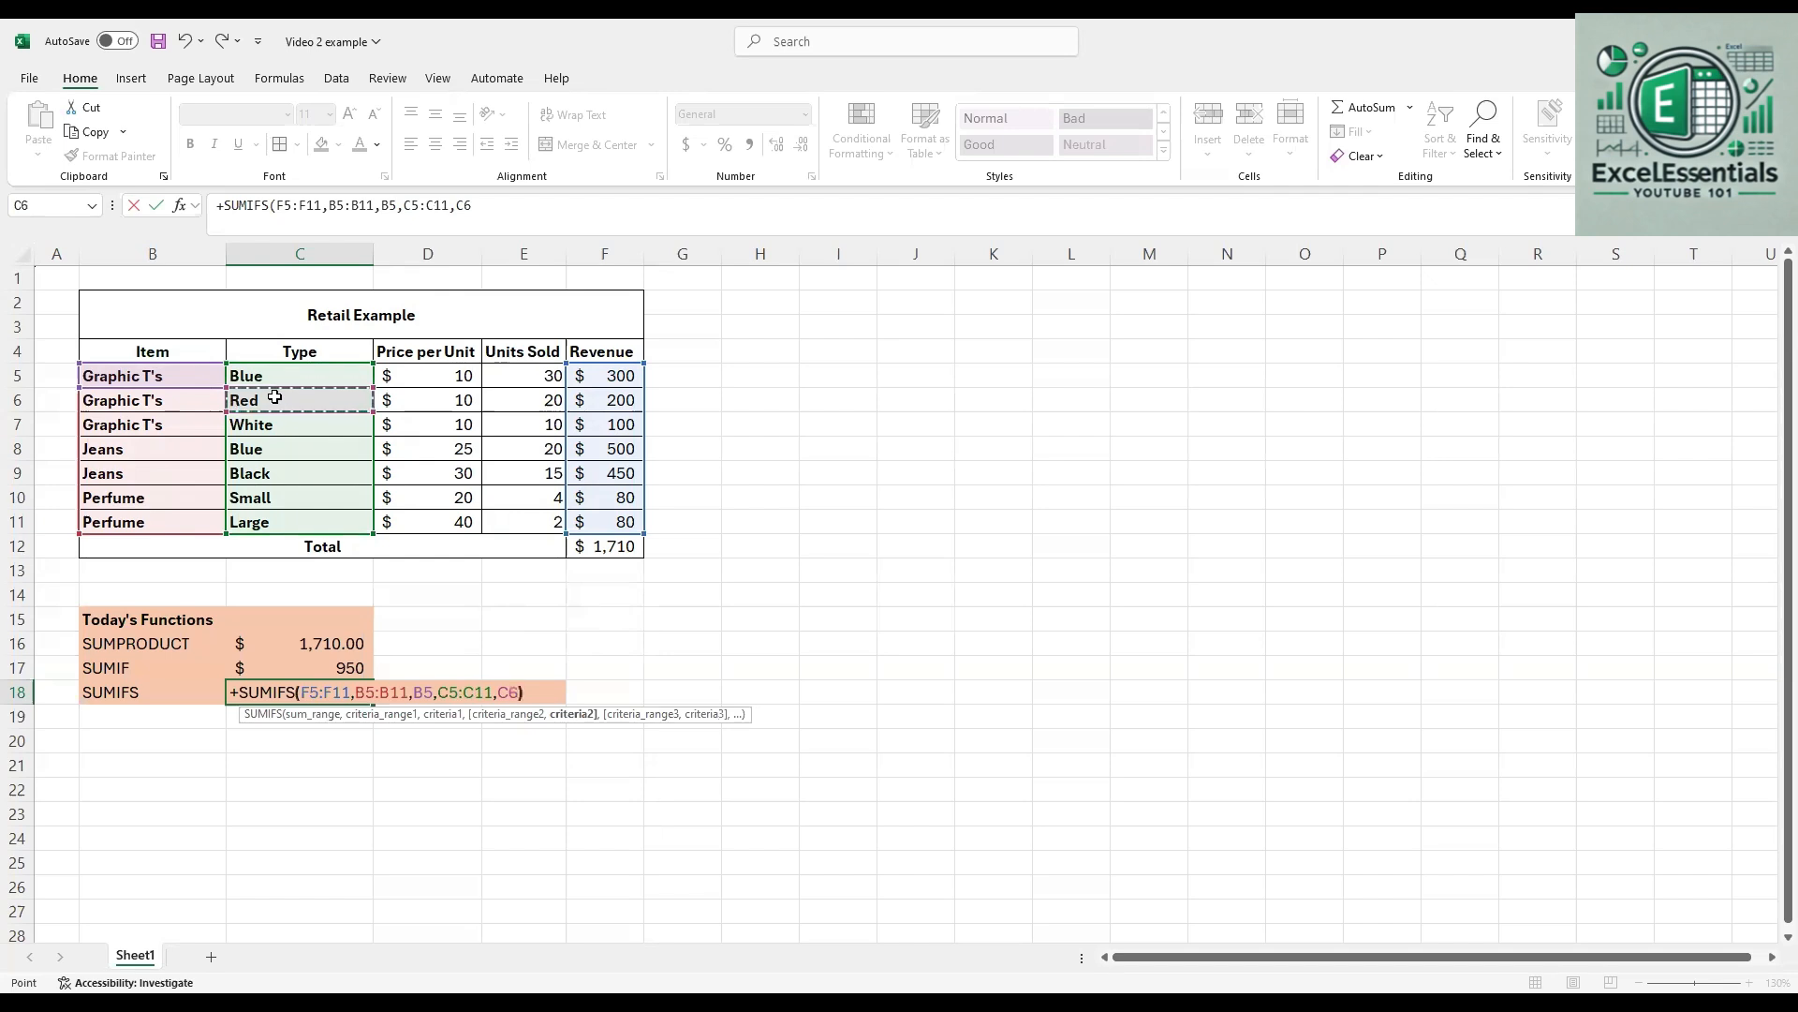
type(")")
key("Return")
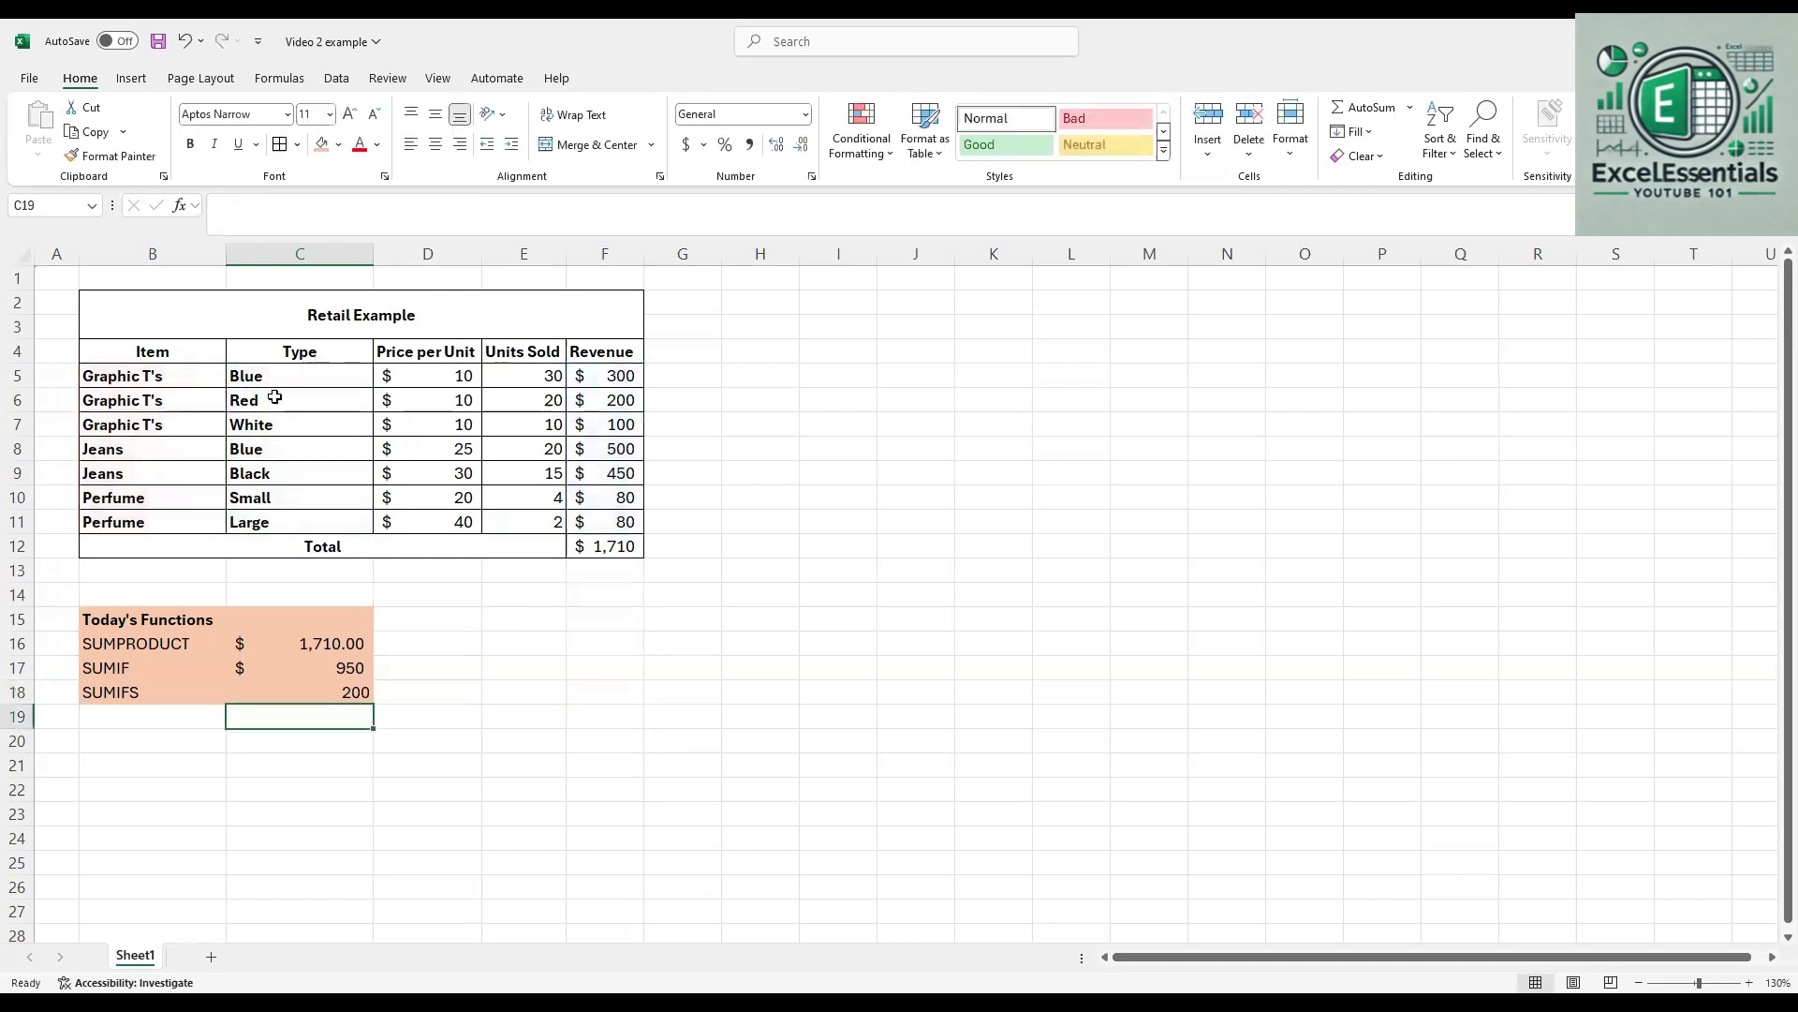
Step: Check the red Graphic T's revenue in F6 and format the SUMIFS result in C18 as Accounting dollars with no decimal places
left_click(608, 400)
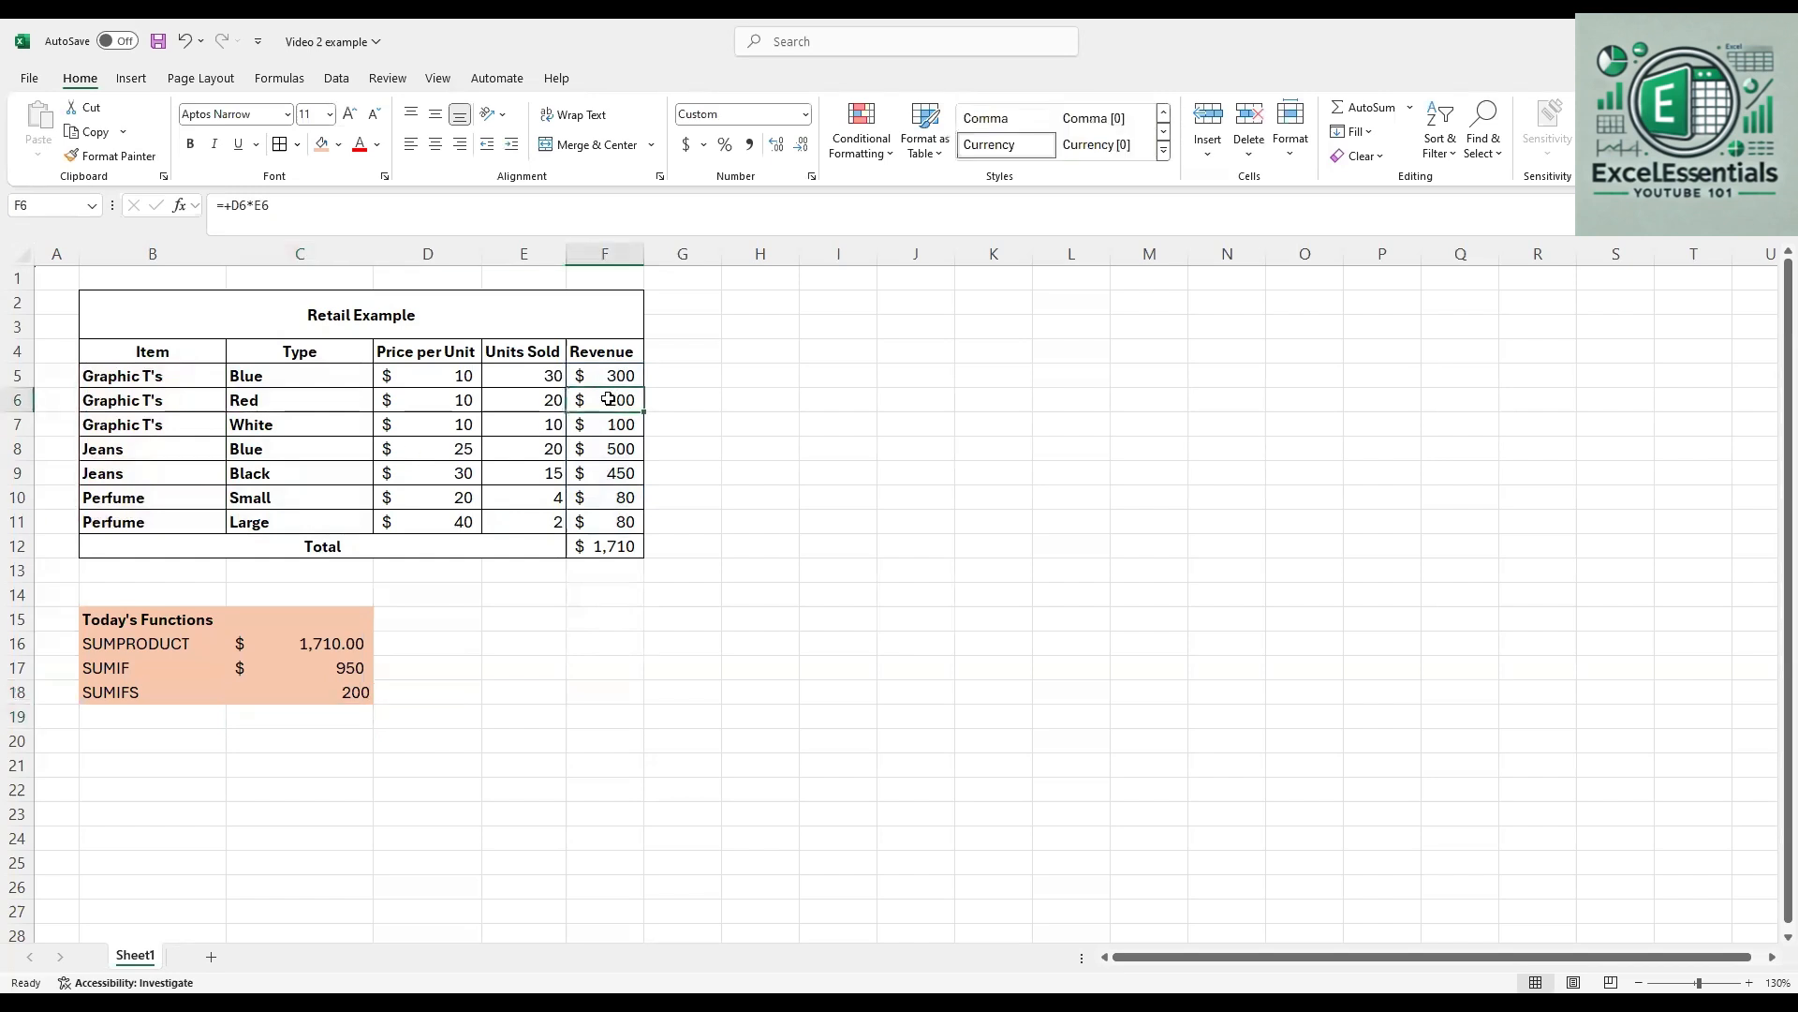
left_click(360, 691)
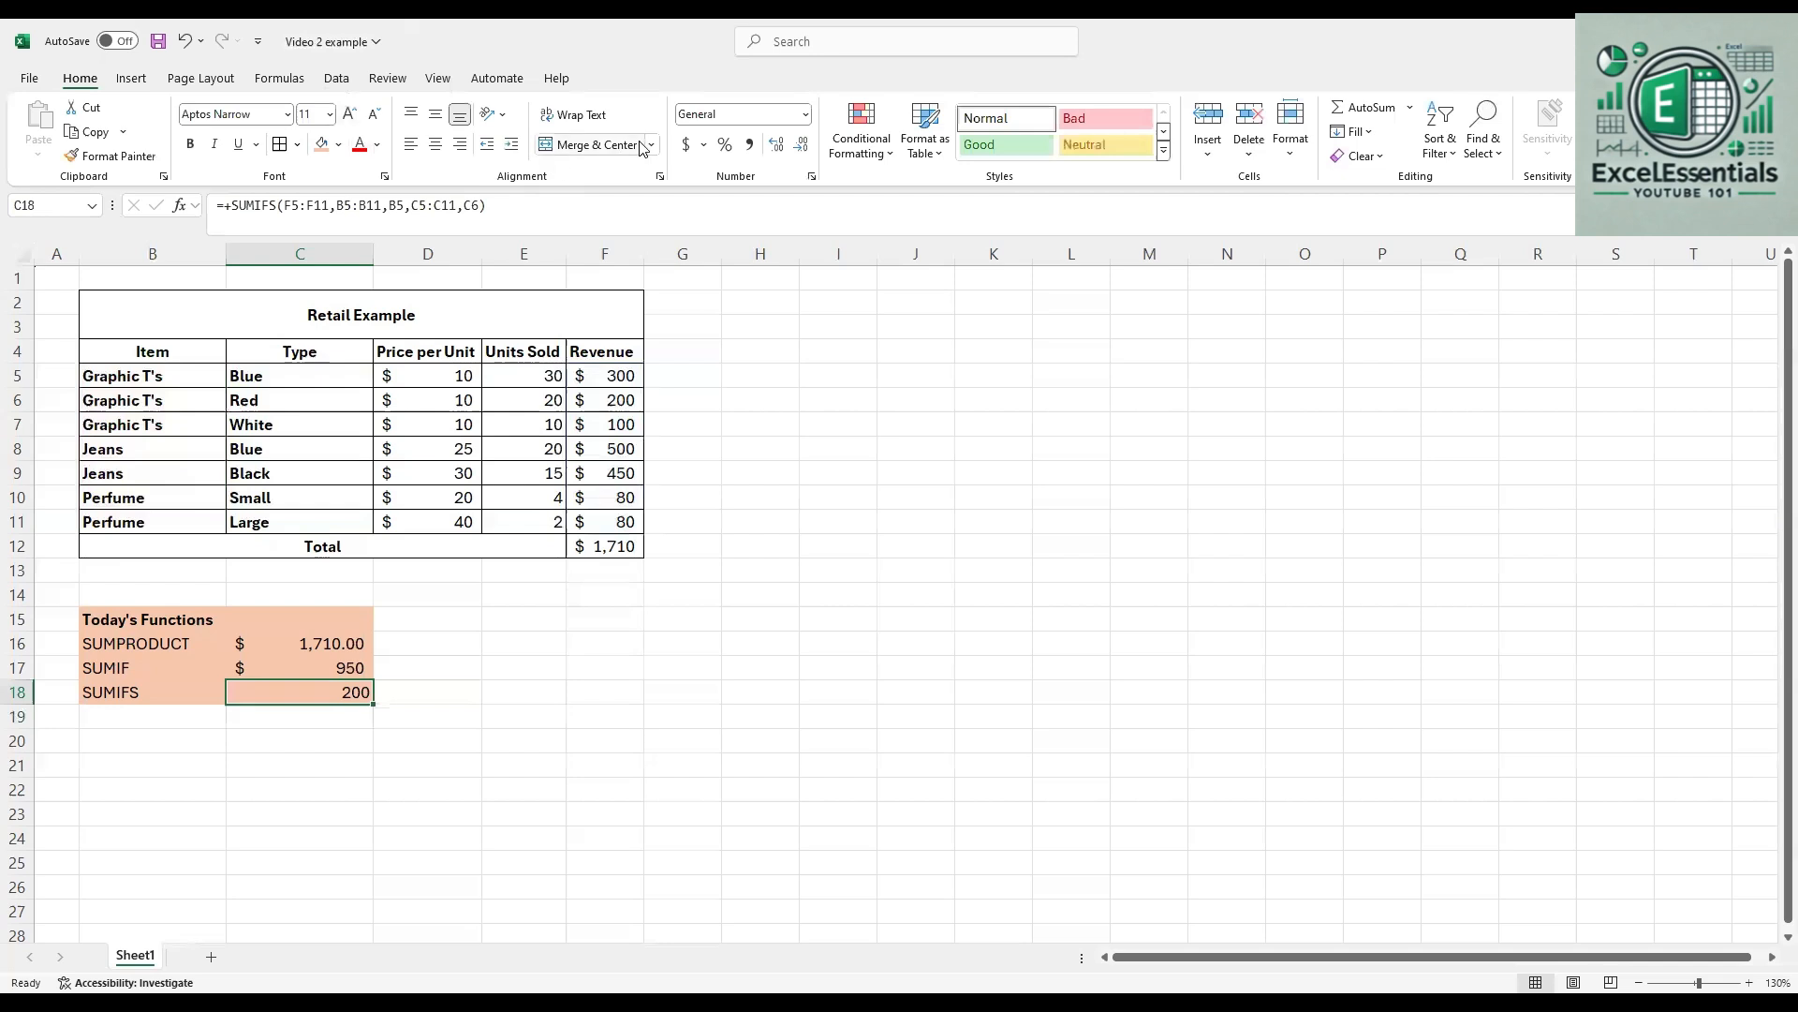
left_click(688, 145)
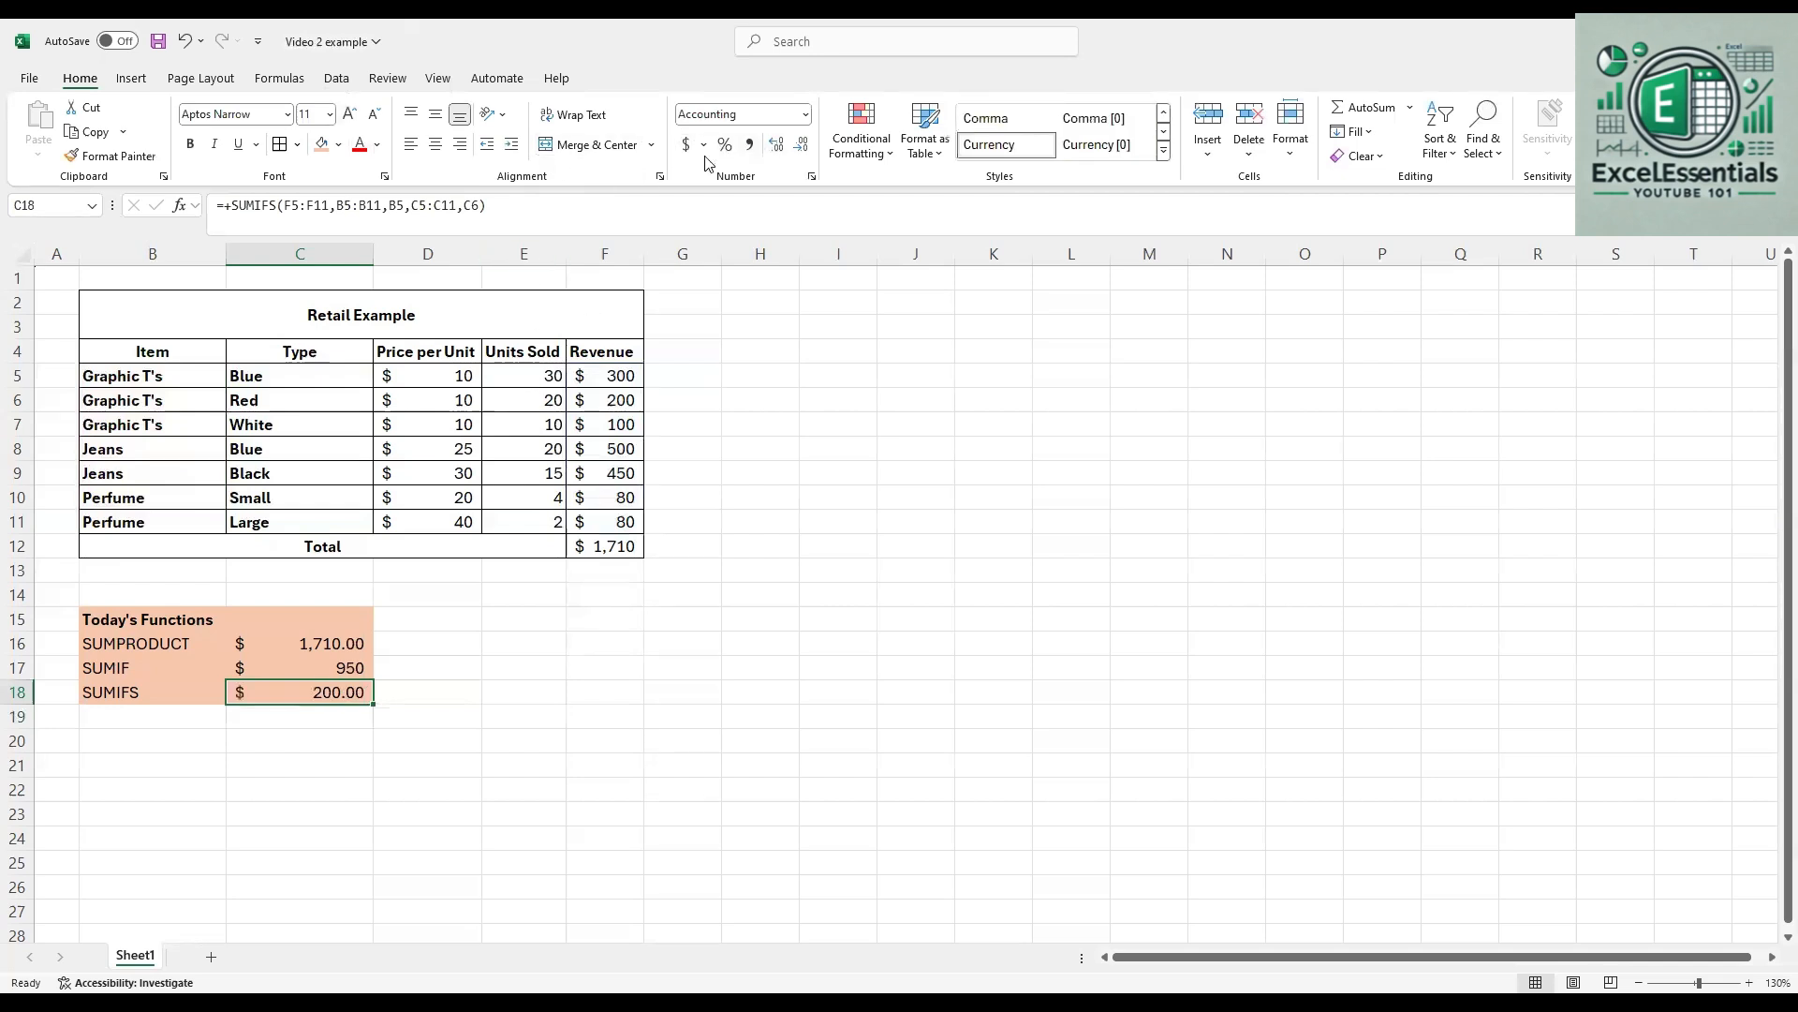
left_click(803, 145)
left_click(802, 145)
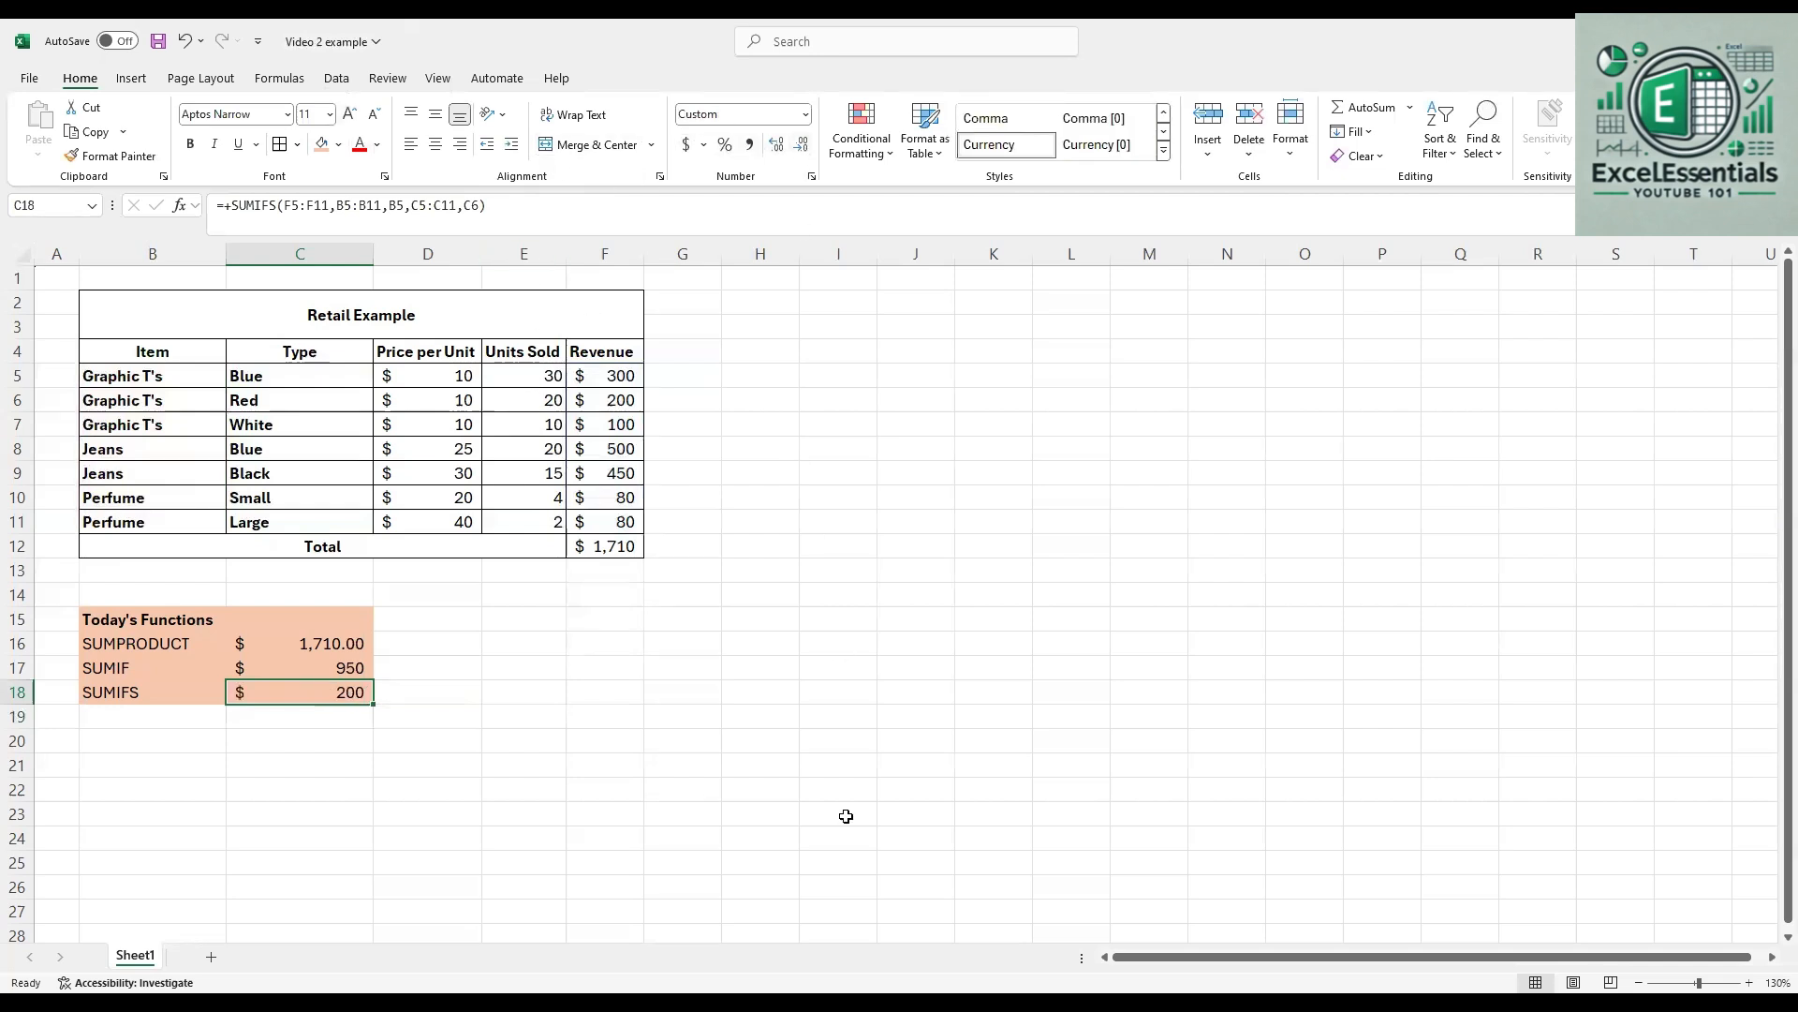